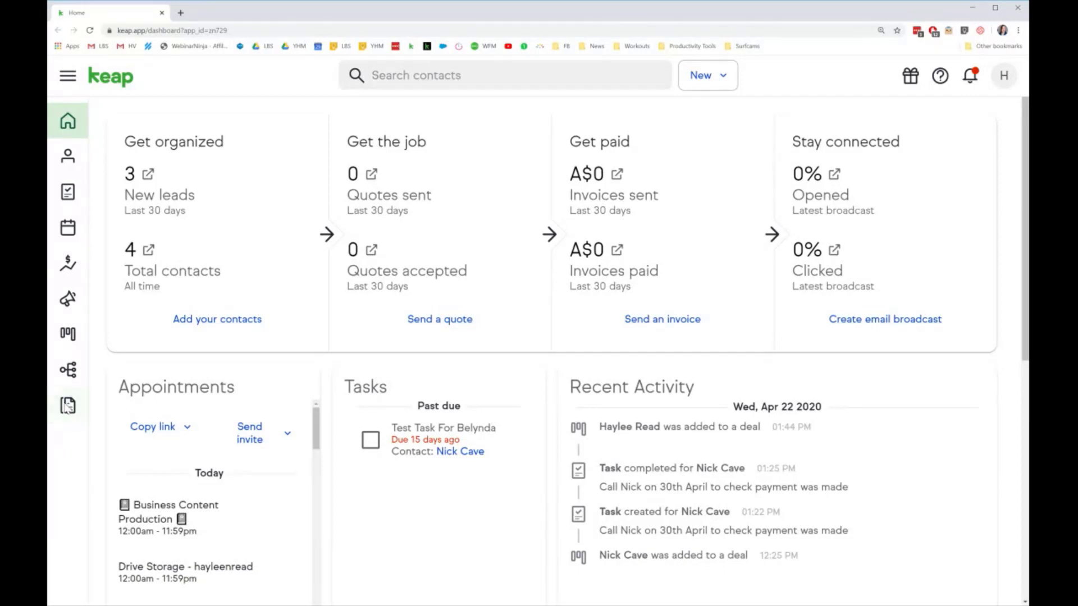
- Open the campaigns list and bring up the Small Business Strategy Guide
{"action": "left_click", "coordinate": [72, 372]}
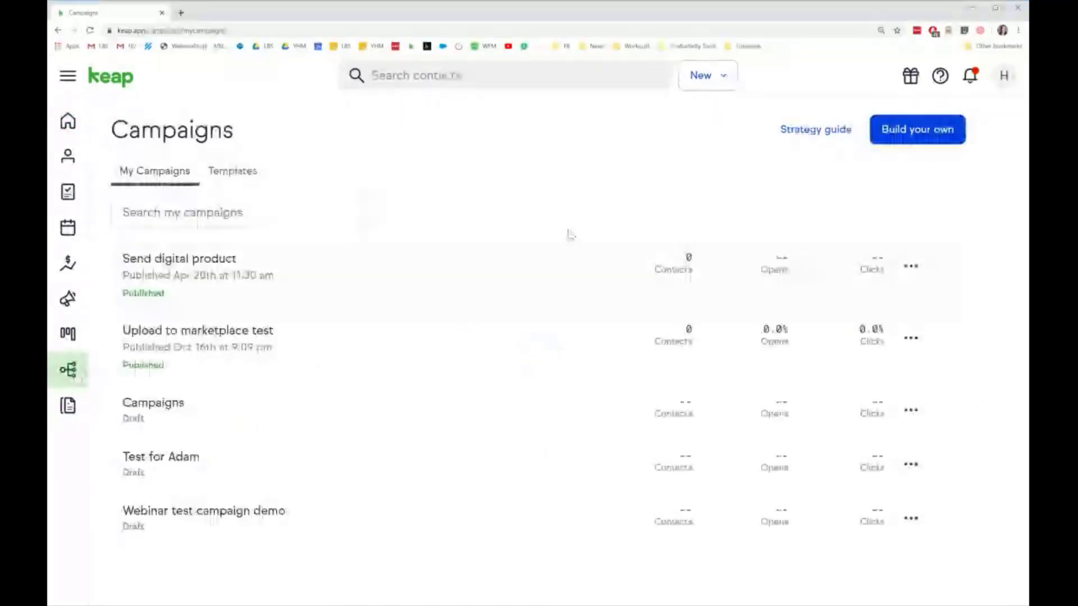
{"action": "left_click", "coordinate": [948, 137]}
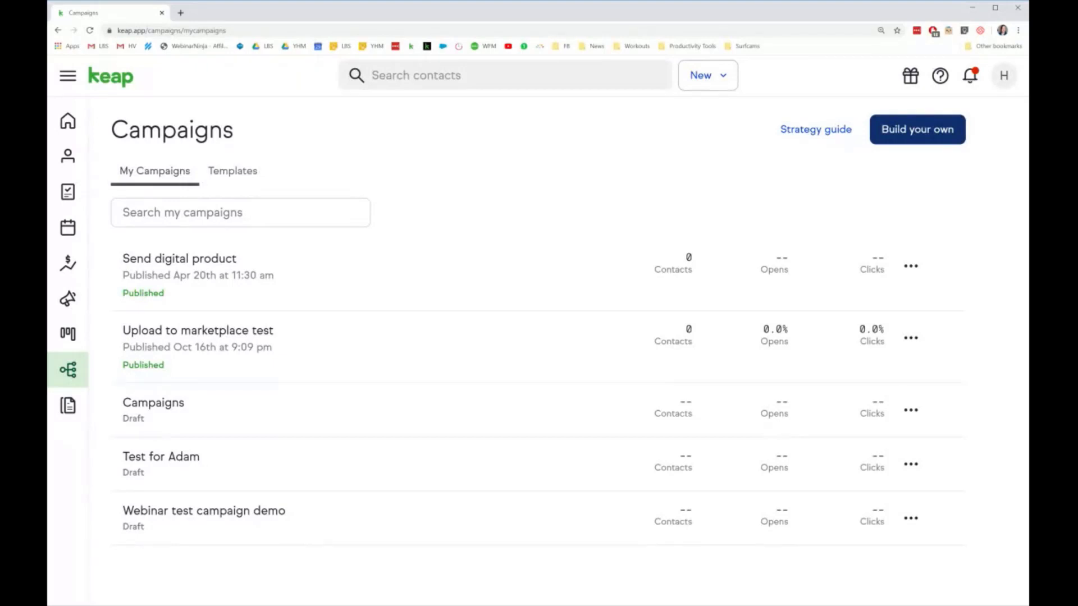
{"action": "left_click", "coordinate": [819, 135]}
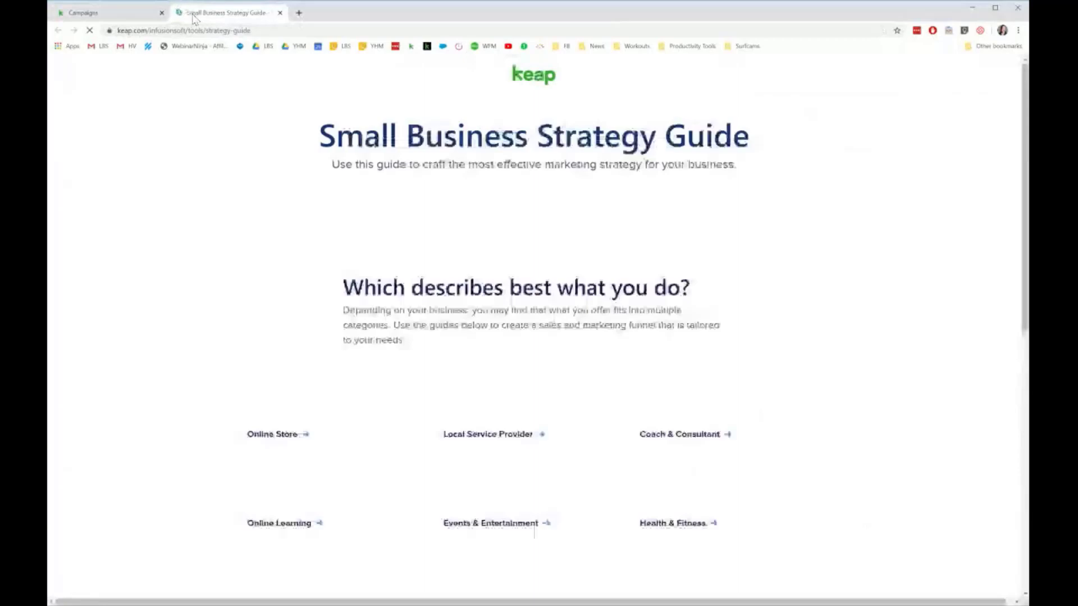
- Browse the guide's Coach & Consultant strategies for collecting more leads and open the Tip of the Week Series listing
{"action": "scroll", "coordinate": [756, 311], "scroll_direction": "down", "scroll_amount": 2}
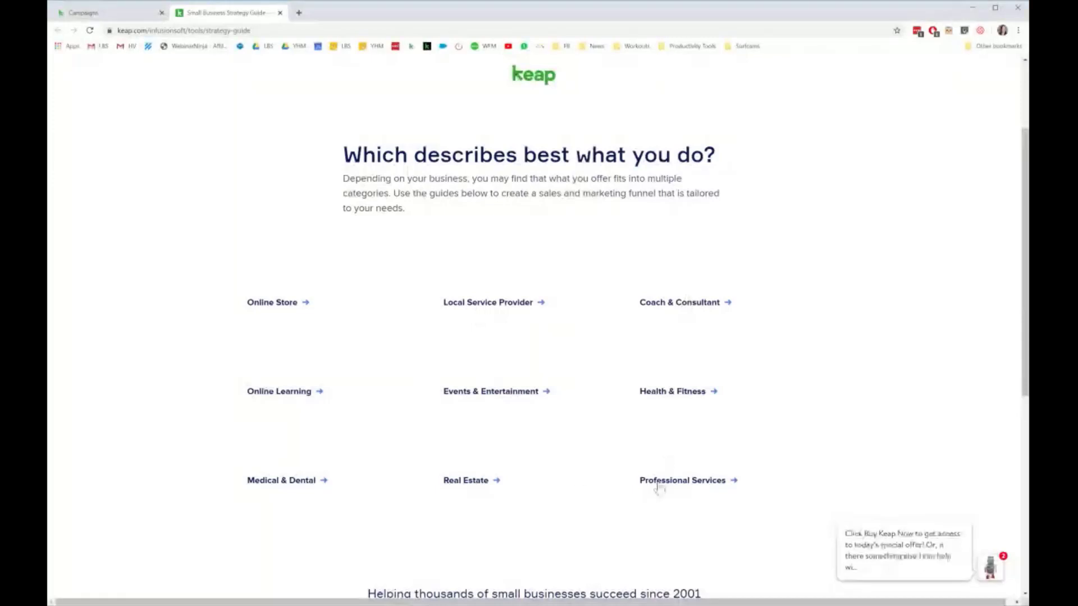
{"action": "left_click", "coordinate": [668, 305]}
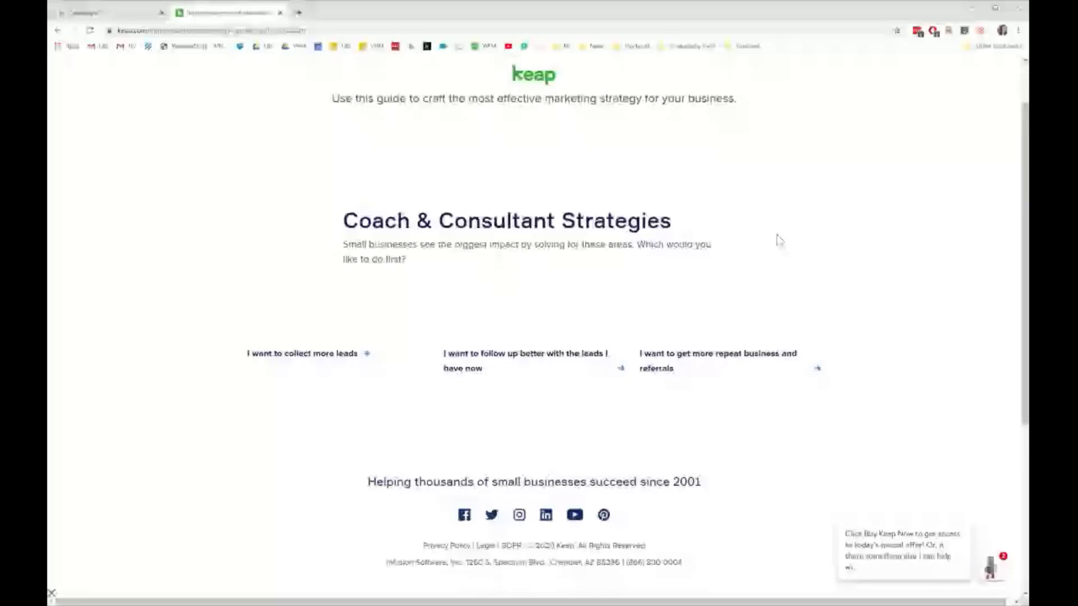
{"action": "scroll", "coordinate": [779, 241], "scroll_direction": "down", "scroll_amount": 1}
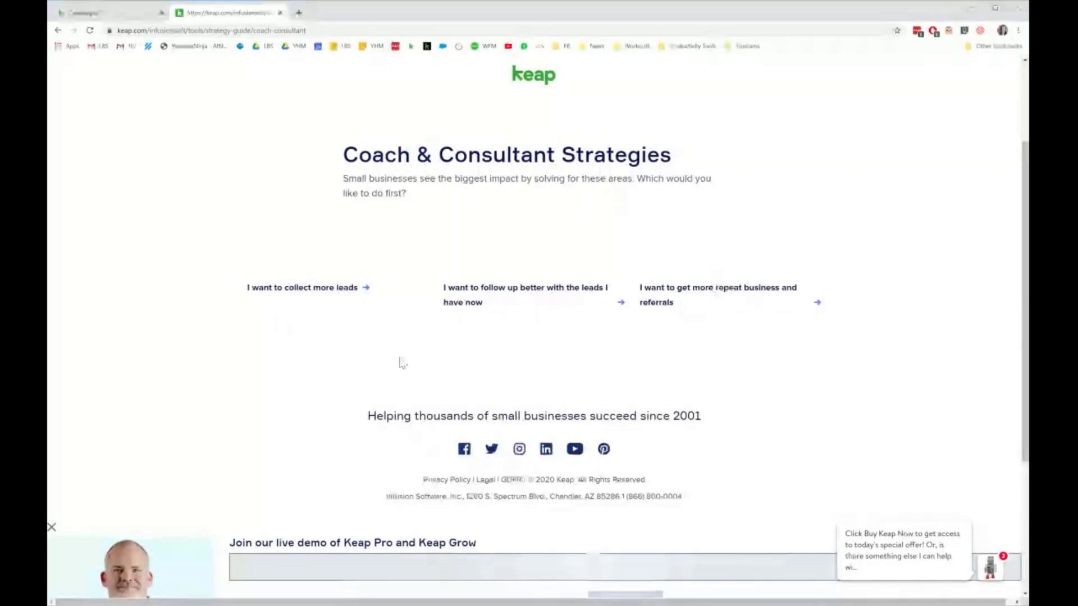
{"action": "left_click", "coordinate": [306, 288]}
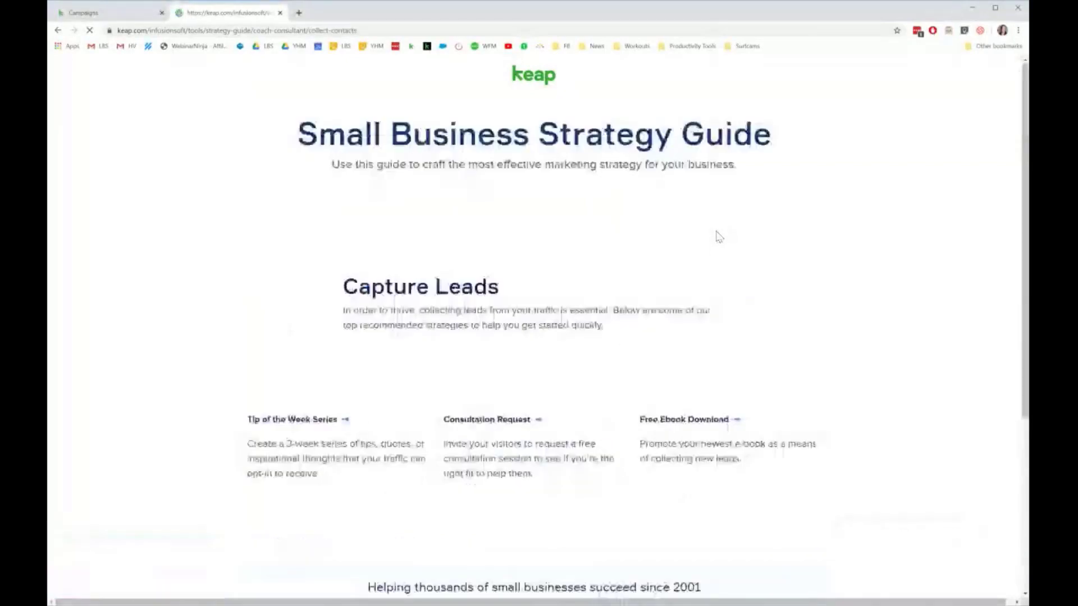
{"action": "scroll", "coordinate": [717, 236], "scroll_direction": "down", "scroll_amount": 1}
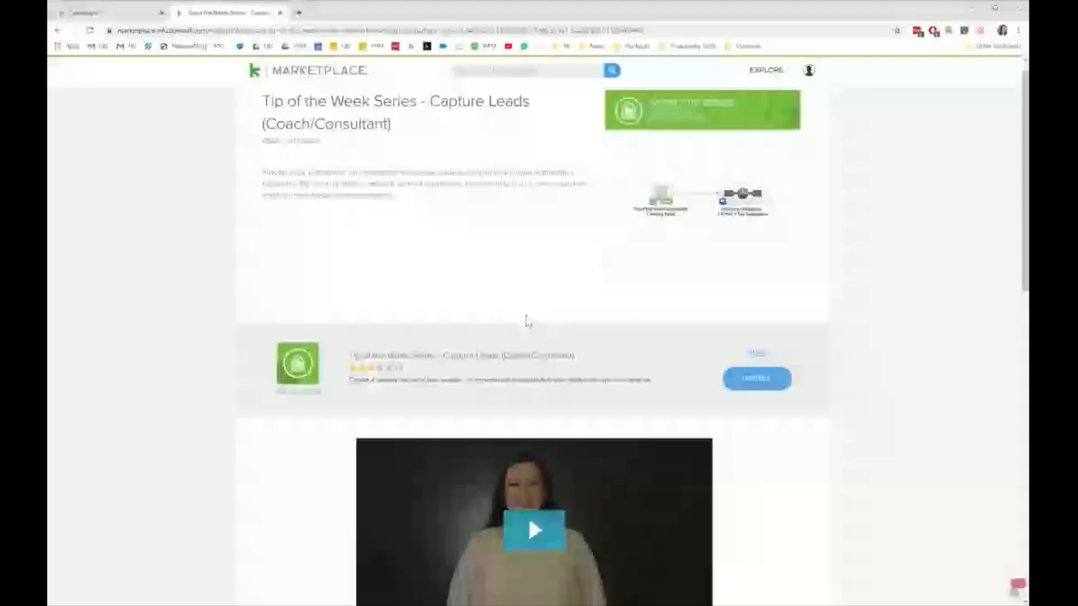
- Examine the marketplace listing for the Tip of the Week Series campaign and close it to return to the campaigns list
{"action": "scroll", "coordinate": [528, 321], "scroll_direction": "down", "scroll_amount": 2}
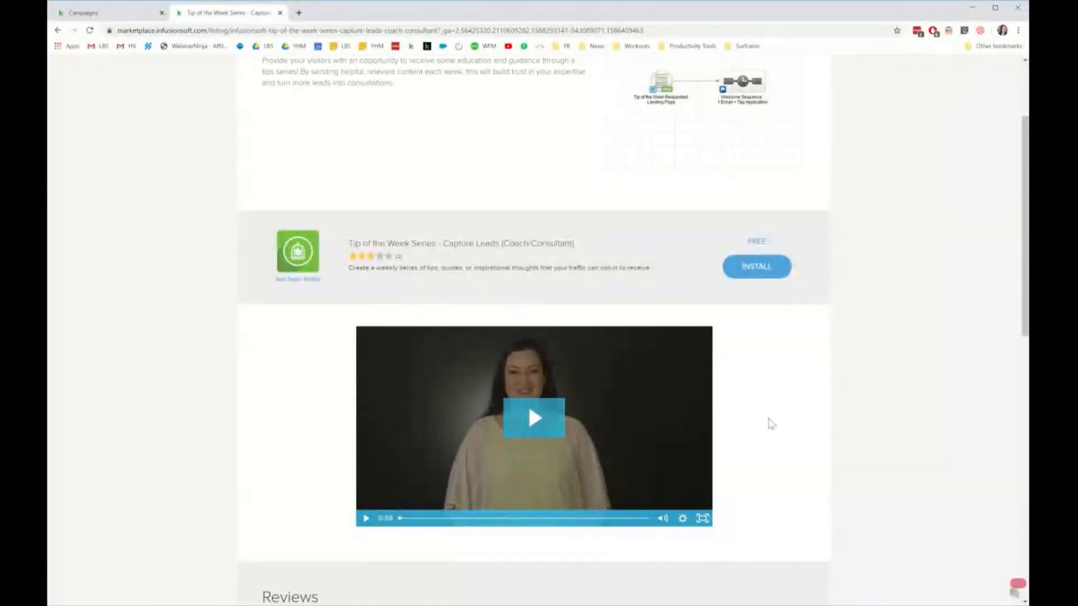
{"action": "scroll", "coordinate": [716, 356], "scroll_direction": "up", "scroll_amount": 3}
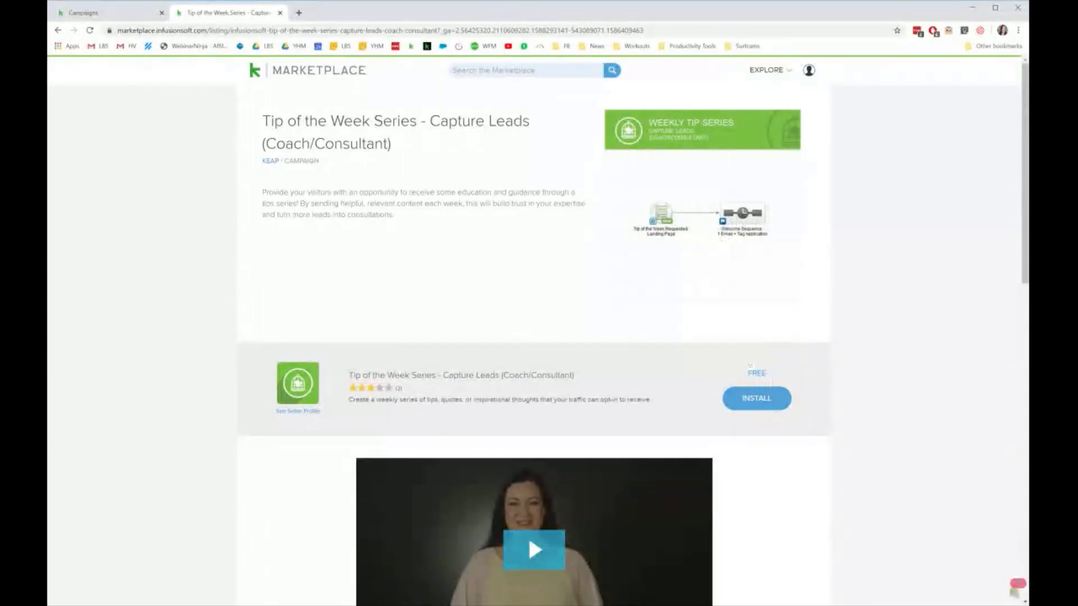
{"action": "left_click", "coordinate": [756, 399]}
{"action": "scroll", "coordinate": [462, 281], "scroll_direction": "down", "scroll_amount": 1}
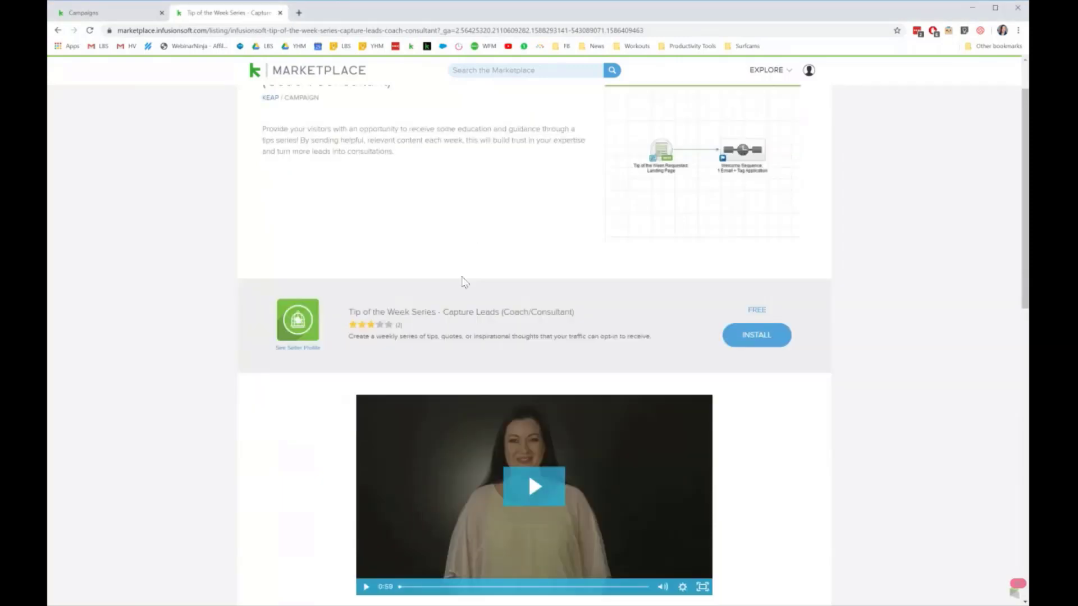
{"action": "scroll", "coordinate": [462, 282], "scroll_direction": "down", "scroll_amount": 6}
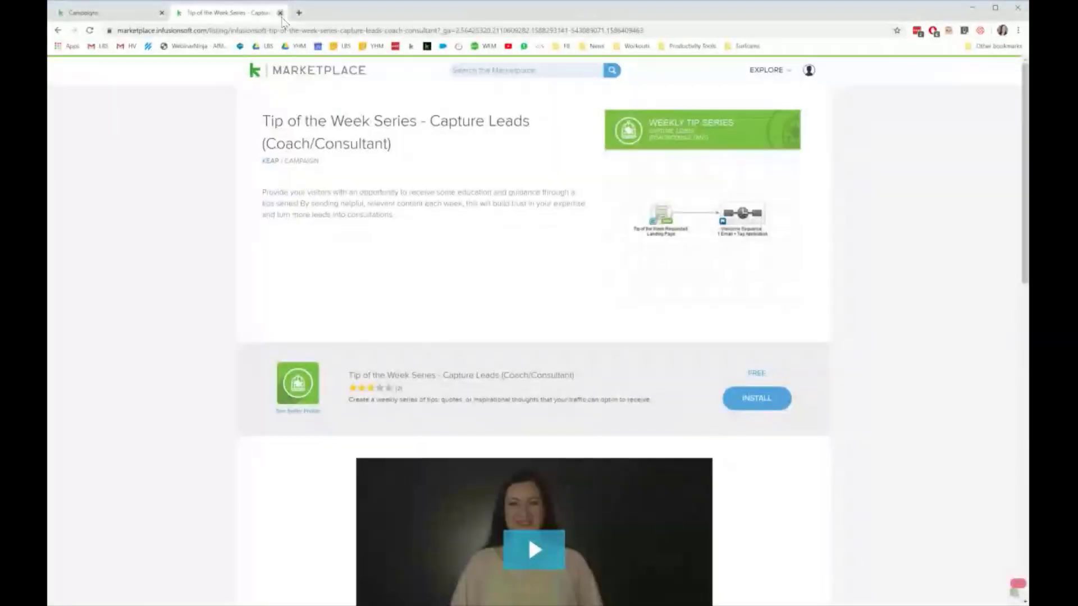
{"action": "left_click", "coordinate": [280, 13]}
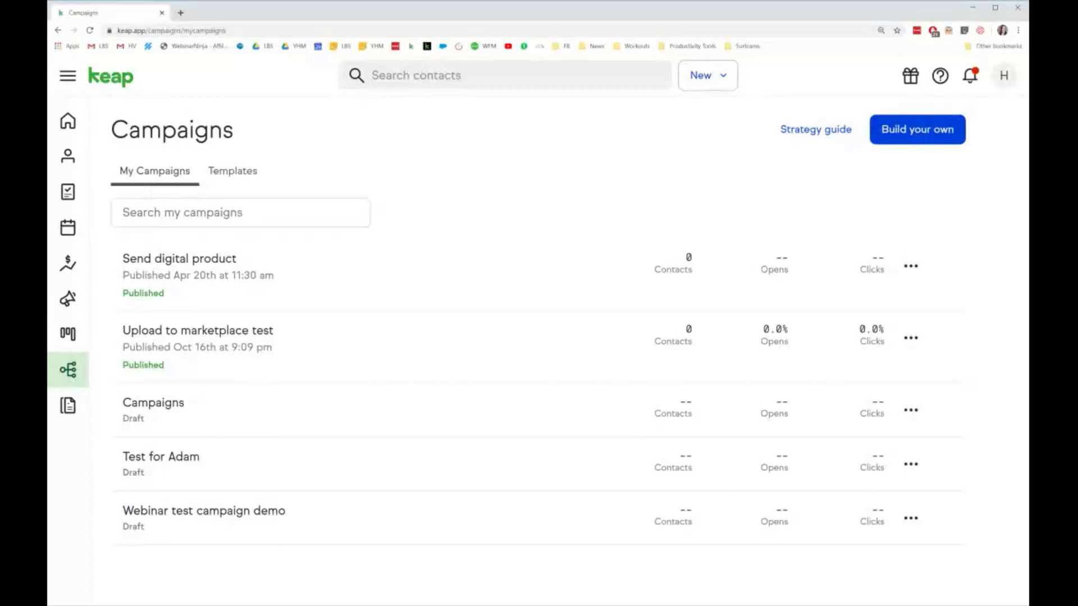
- Build a new campaign from scratch and name it Webinar Example
{"action": "left_click", "coordinate": [905, 135]}
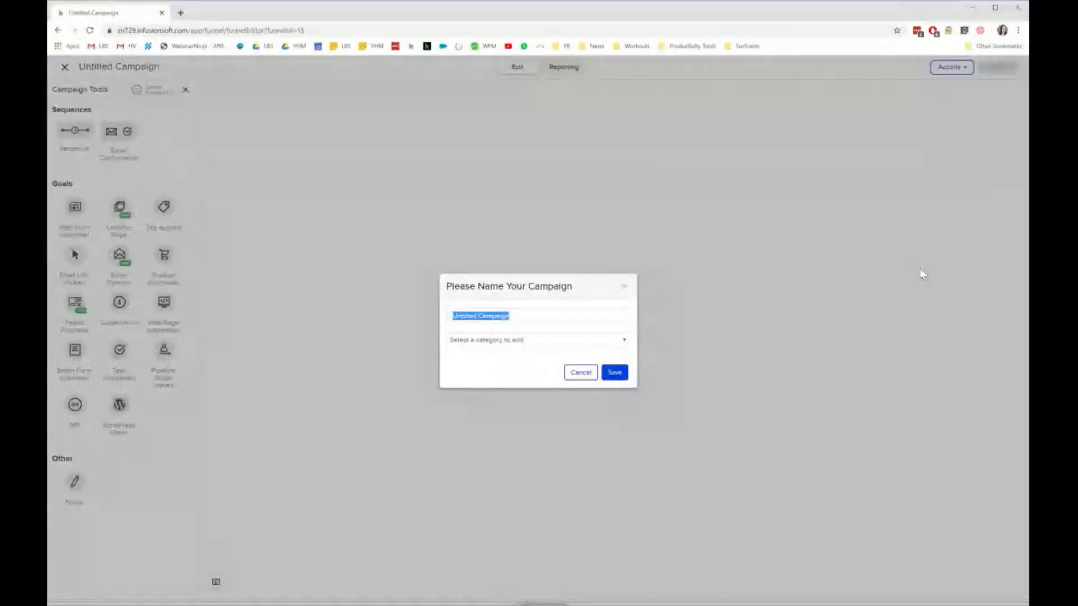
{"action": "type", "text": "Web"}
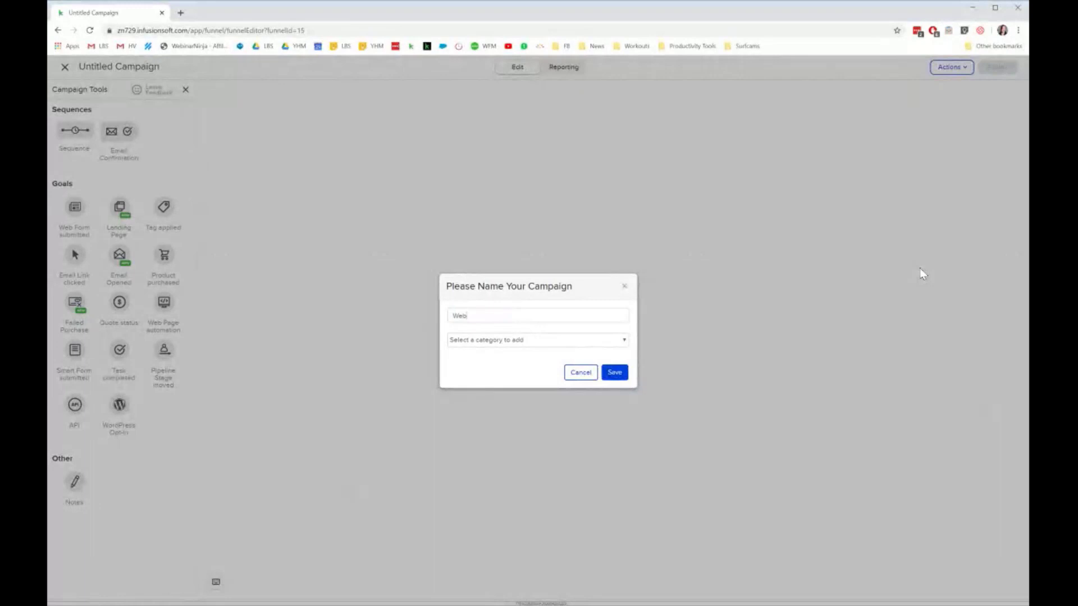
{"action": "type", "text": "inar Example"}
{"action": "left_click", "coordinate": [614, 373]}
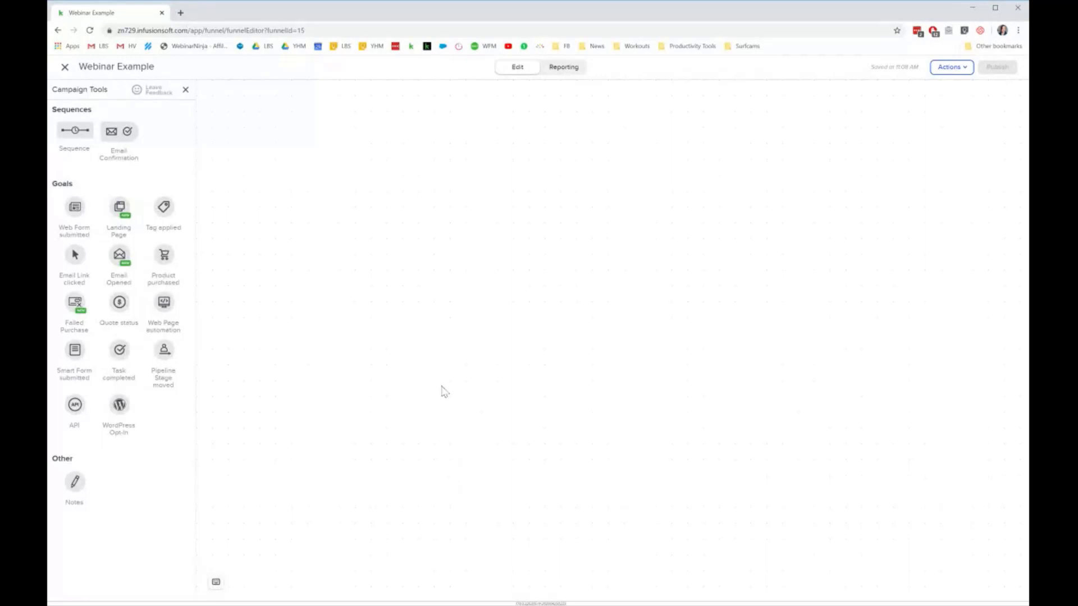
- Place a Web Form submitted goal on the empty canvas with a sequence connected after it
{"action": "left_click_drag", "start_coordinate": [75, 207], "coordinate": [283, 207]}
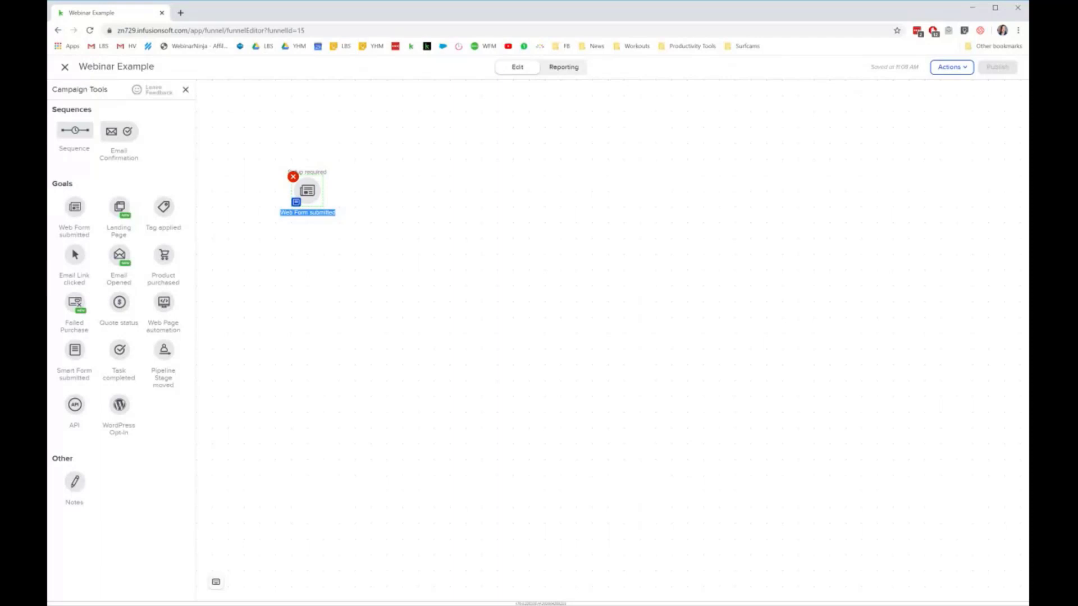
{"action": "left_click", "coordinate": [293, 176]}
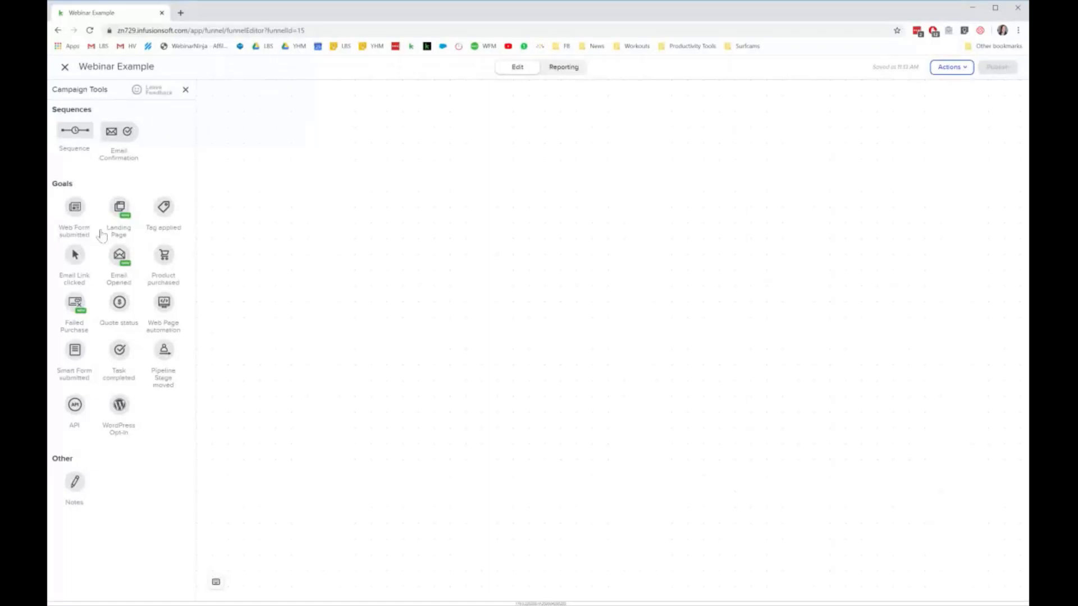
{"action": "left_click_drag", "start_coordinate": [75, 207], "coordinate": [292, 179]}
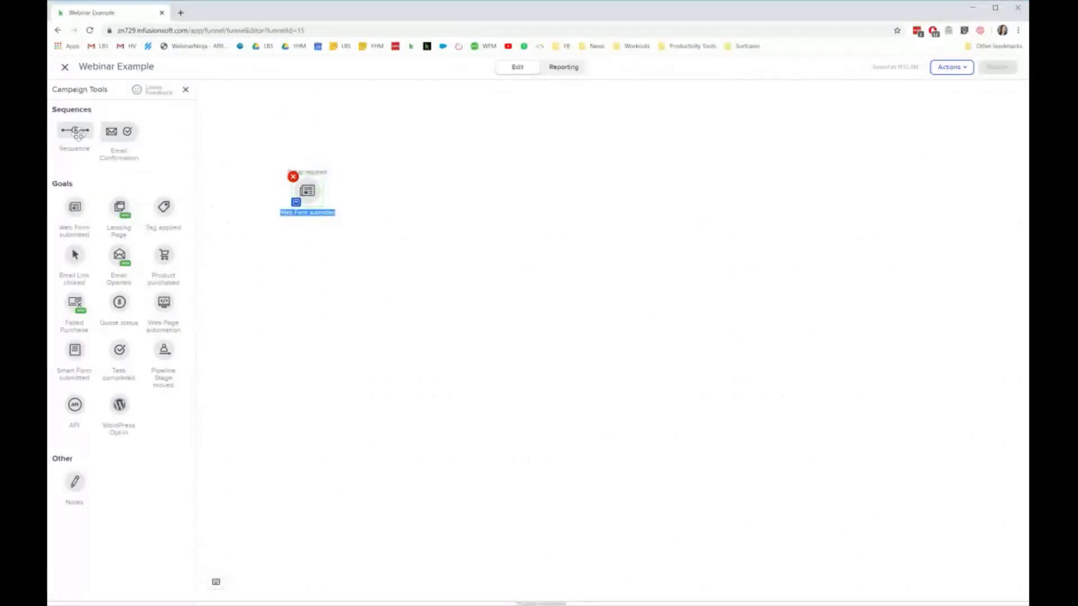
{"action": "left_click_drag", "start_coordinate": [74, 130], "coordinate": [401, 189]}
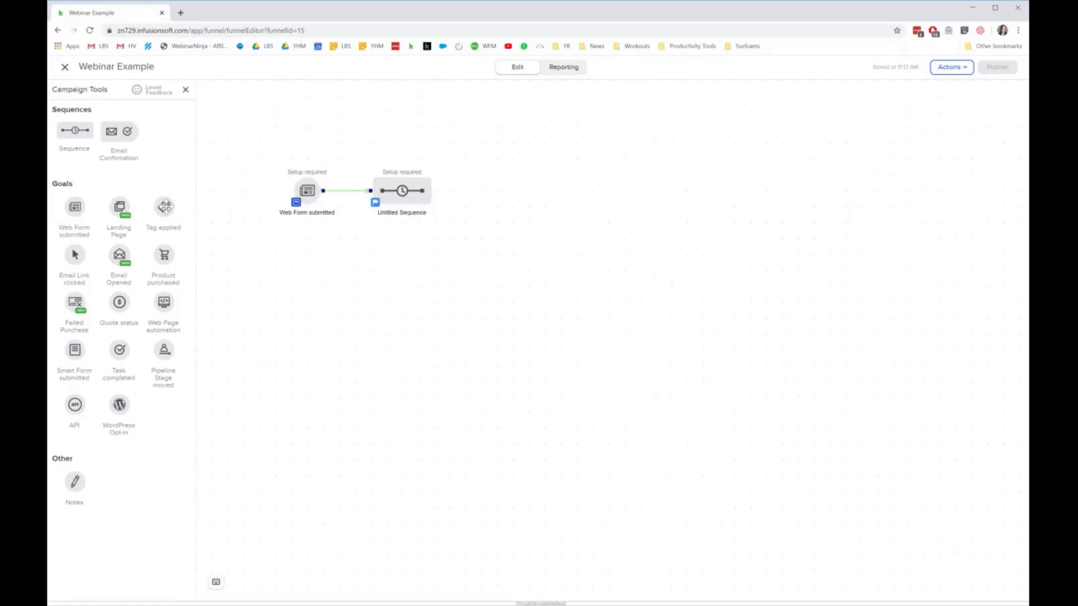
- Connect a Tag applied goal after the sequence and delete that goal again
{"action": "left_click_drag", "start_coordinate": [165, 206], "coordinate": [489, 191]}
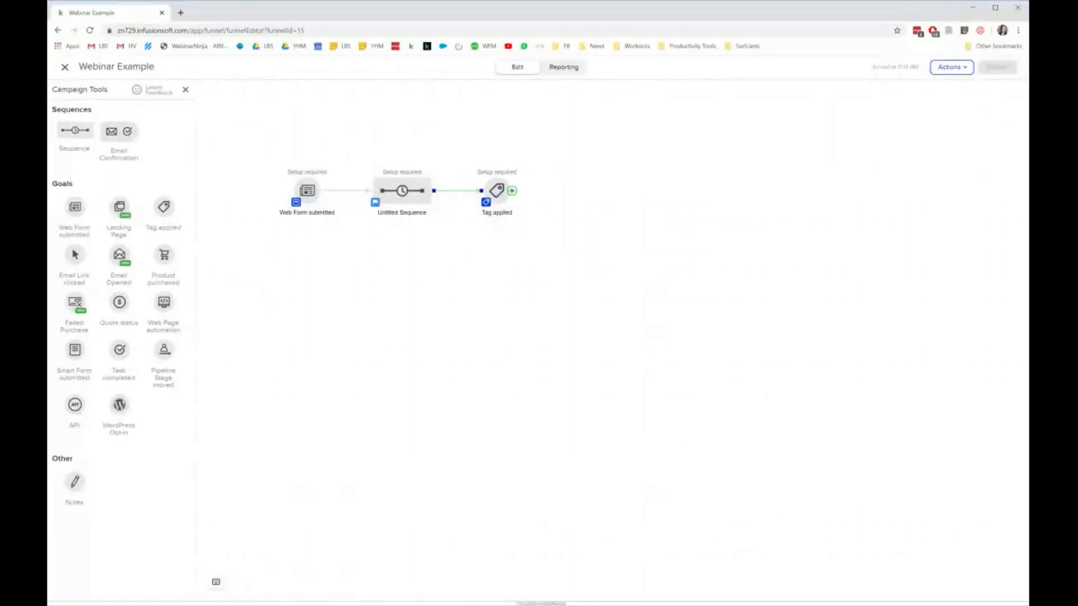
{"action": "right_click", "coordinate": [498, 191]}
{"action": "left_click", "coordinate": [482, 176]}
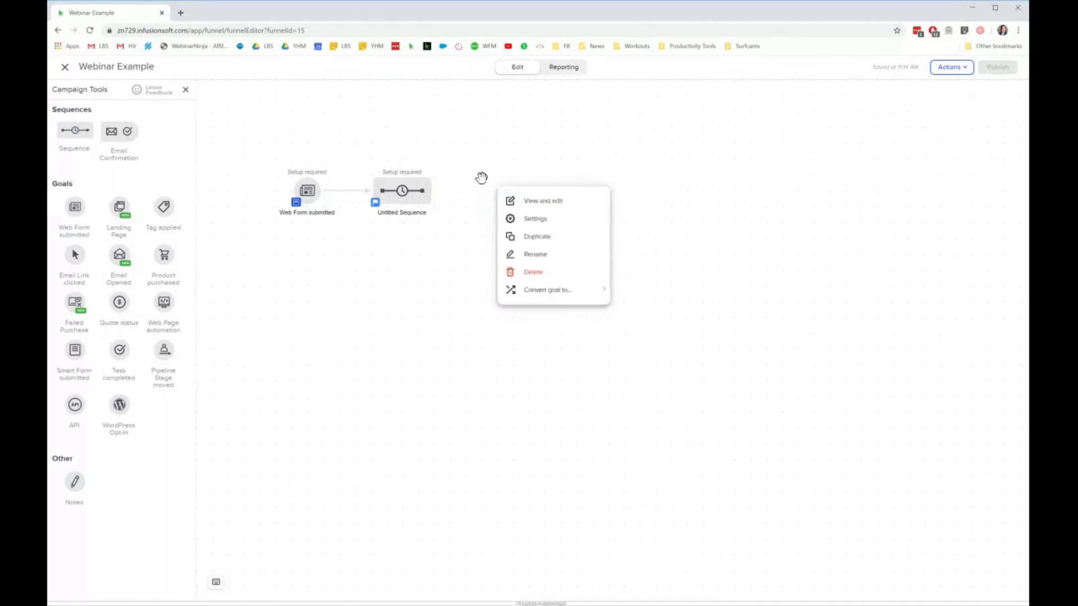
{"action": "left_click", "coordinate": [269, 323]}
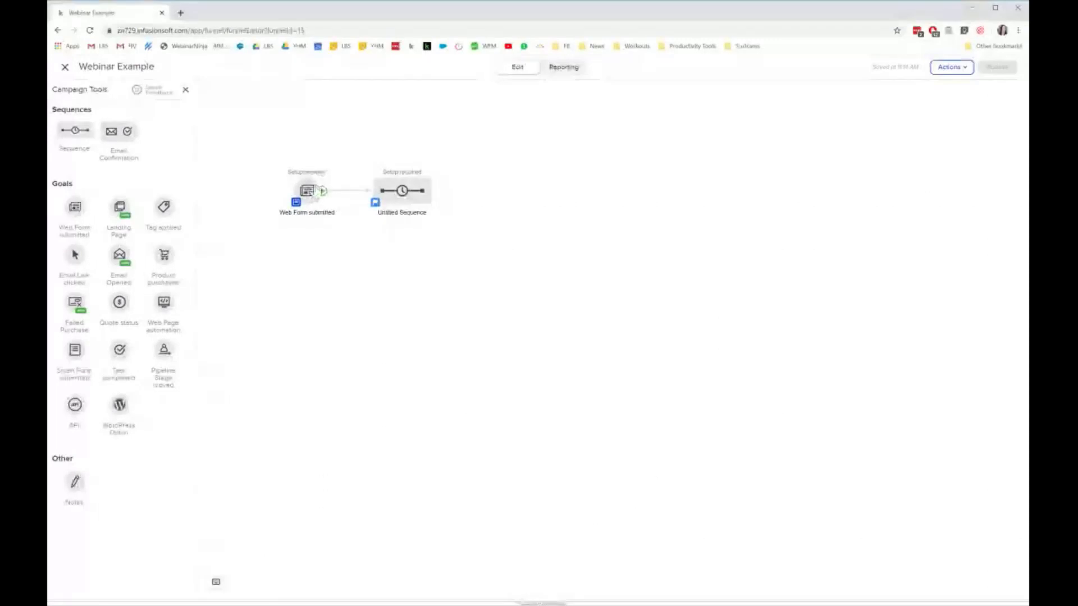
- Replace the Web Form submitted goal with a Tag applied goal that leads into the sequence
{"action": "right_click", "coordinate": [296, 184]}
{"action": "left_click", "coordinate": [544, 284]}
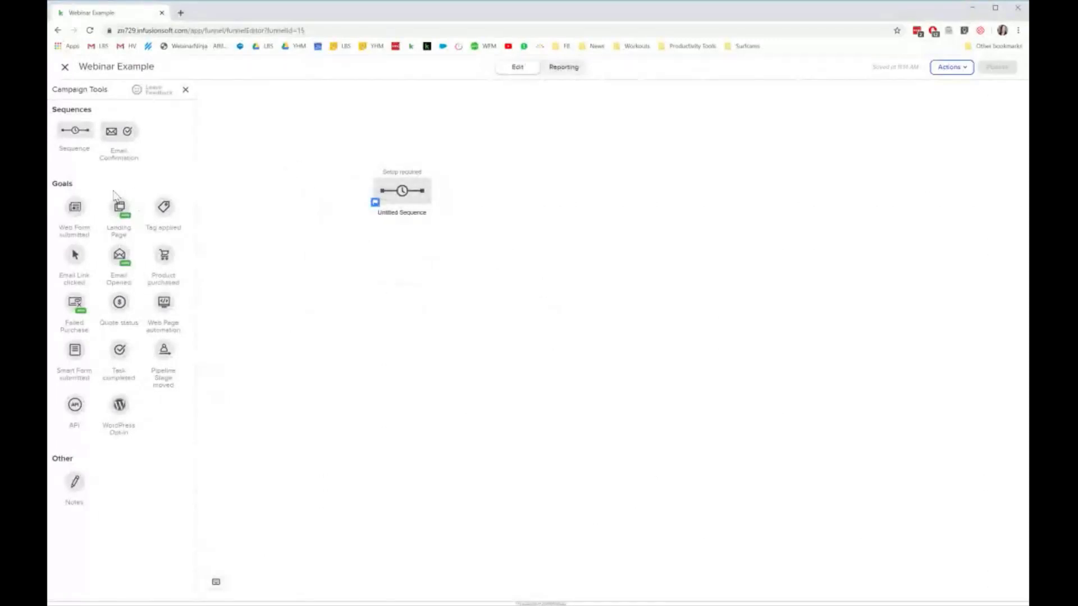
{"action": "left_click_drag", "start_coordinate": [163, 207], "coordinate": [394, 199]}
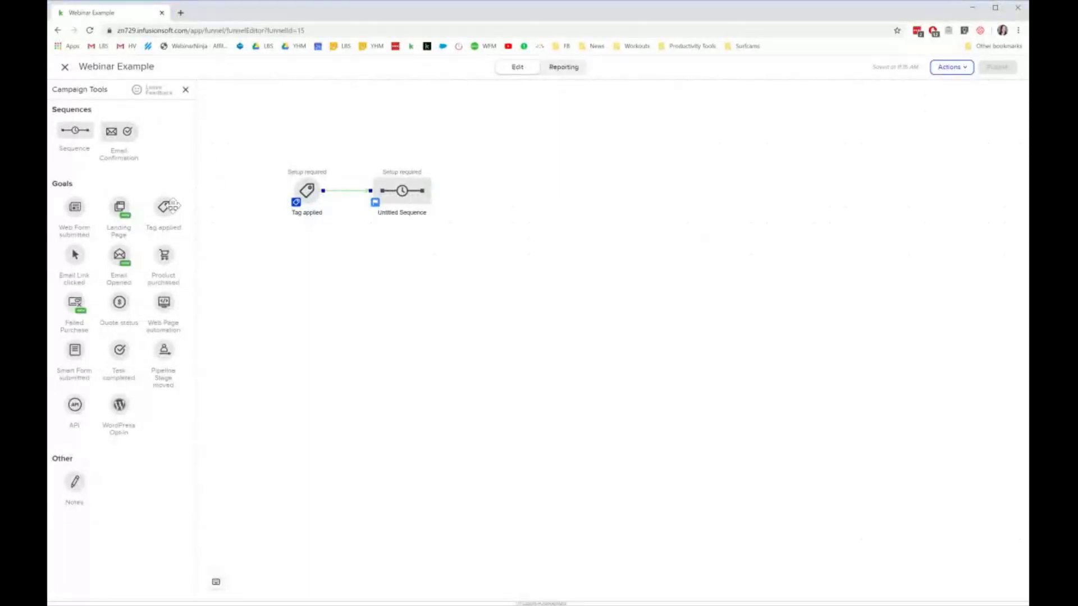
- Extend the flow with a second Tag applied goal and a second sequence, spacing the elements evenly
{"action": "mouse_move", "coordinate": [164, 207]}
{"action": "left_mouse_down"}
{"action": "mouse_move", "coordinate": [307, 261]}
{"action": "mouse_move", "coordinate": [481, 192]}
{"action": "left_mouse_up"}
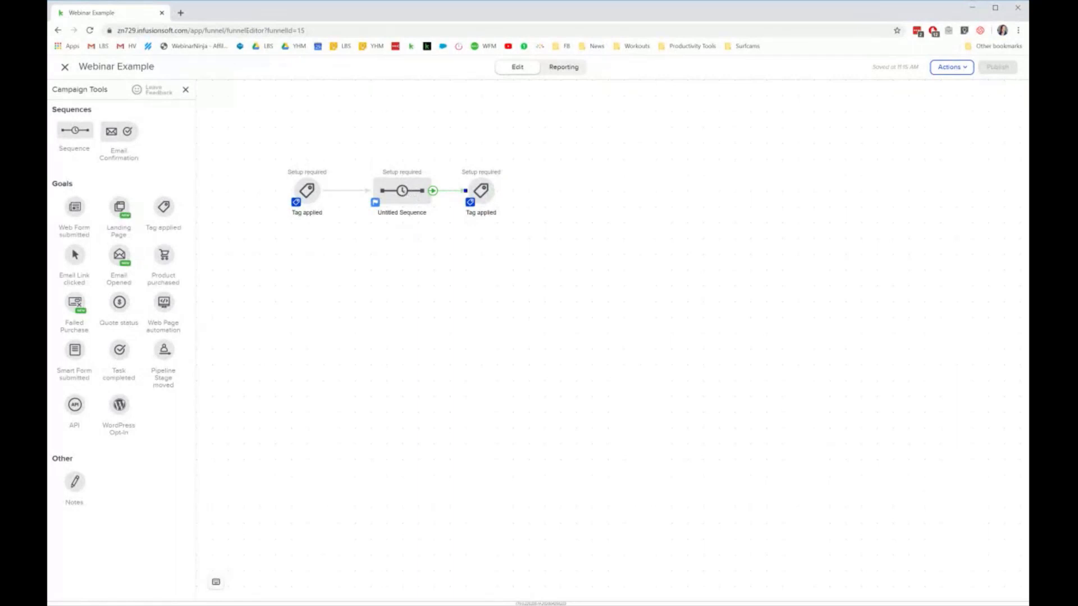
{"action": "left_click_drag", "start_coordinate": [402, 190], "coordinate": [386, 191]}
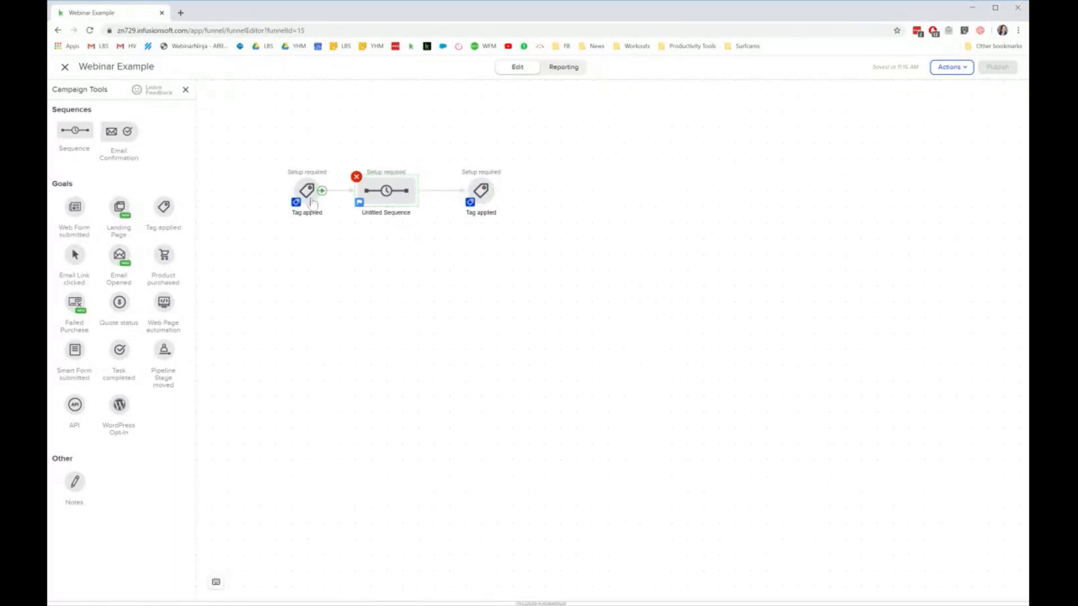
{"action": "mouse_move", "coordinate": [385, 193]}
{"action": "left_click_drag", "start_coordinate": [487, 201], "coordinate": [472, 201]}
{"action": "left_click_drag", "start_coordinate": [75, 131], "coordinate": [533, 192]}
{"action": "mouse_move", "coordinate": [307, 192]}
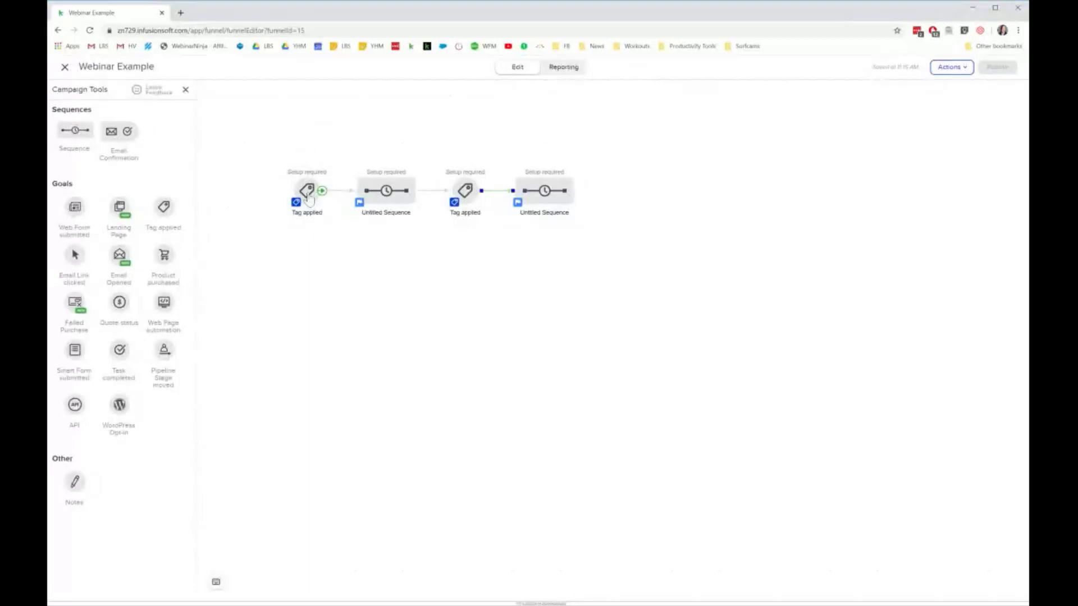
{"action": "mouse_move", "coordinate": [386, 209]}
{"action": "mouse_move", "coordinate": [550, 200]}
- Delete the second Tag applied goal and the second sequence from the flow
{"action": "left_click", "coordinate": [465, 181]}
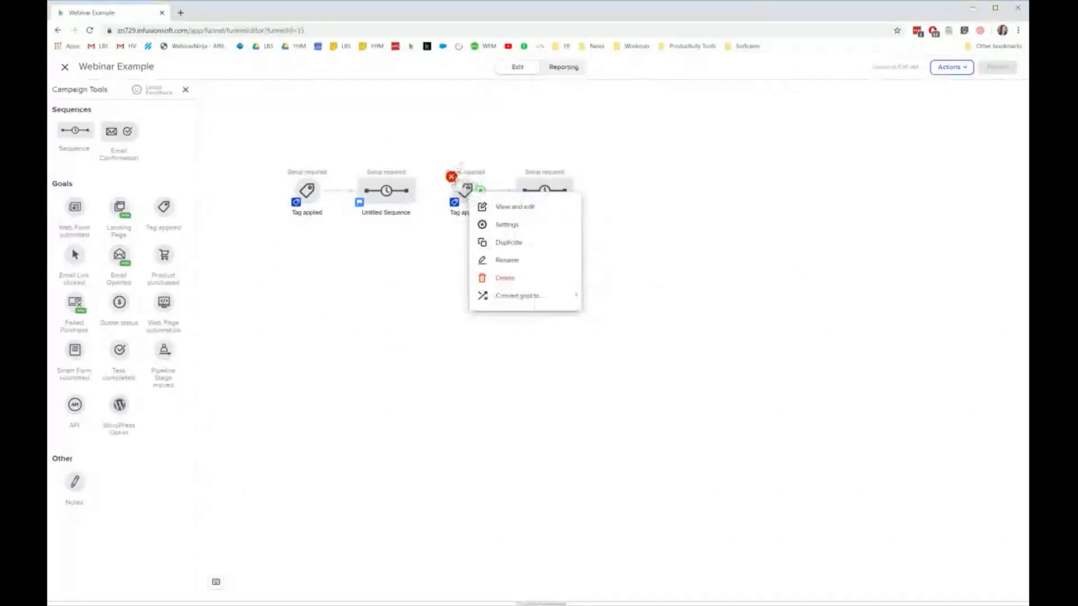
{"action": "left_click", "coordinate": [452, 177]}
{"action": "left_click", "coordinate": [517, 181]}
{"action": "left_click", "coordinate": [515, 177]}
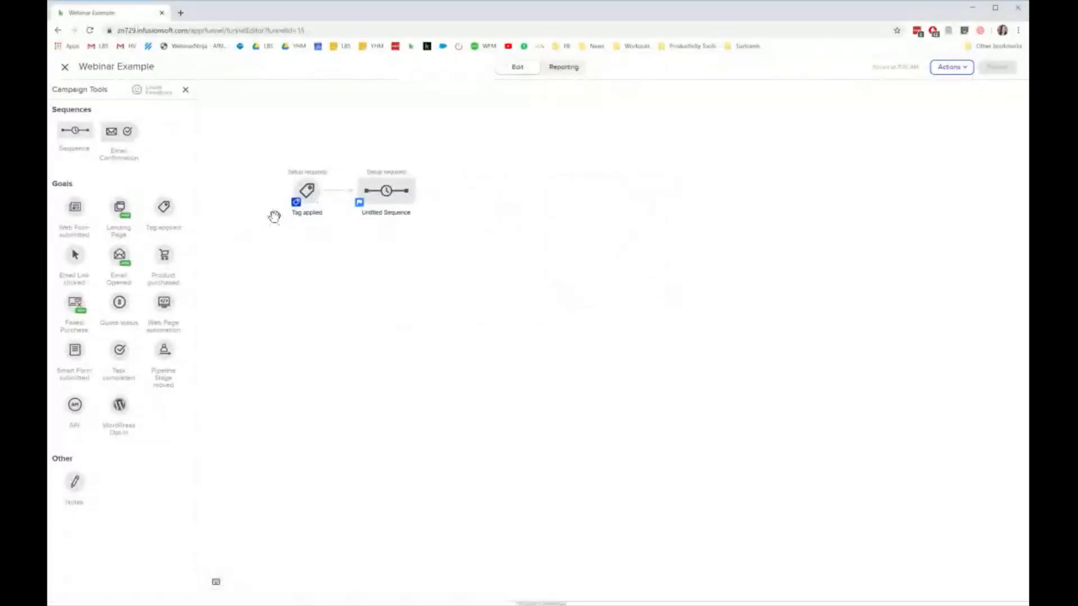
- Replace the starting Tag applied goal with a Web Form submitted goal connected to the remaining sequence
{"action": "left_click", "coordinate": [306, 190]}
{"action": "left_click", "coordinate": [292, 179]}
{"action": "left_click_drag", "start_coordinate": [75, 207], "coordinate": [356, 191]}
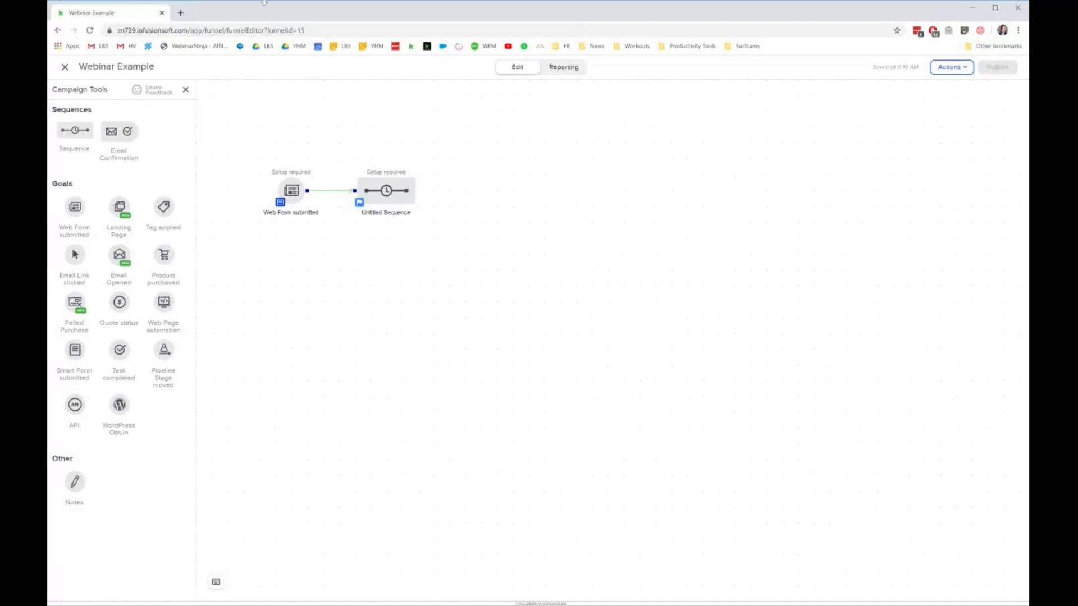
- Open the untitled sequence and add a Delay Timer directly after its start point
{"action": "double_click", "coordinate": [391, 195]}
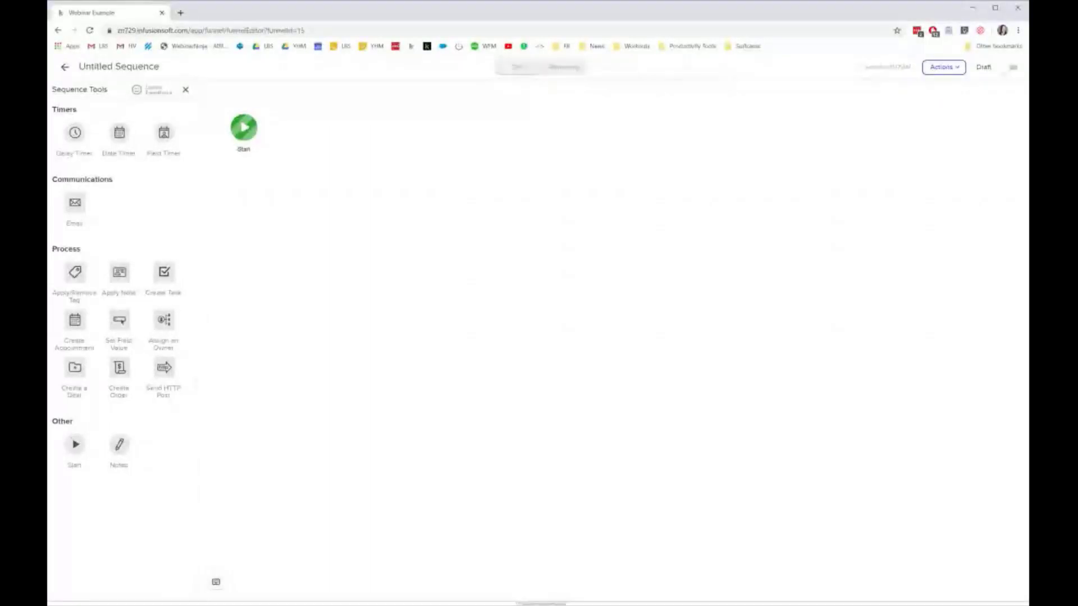
{"action": "left_click_drag", "start_coordinate": [75, 132], "coordinate": [293, 115]}
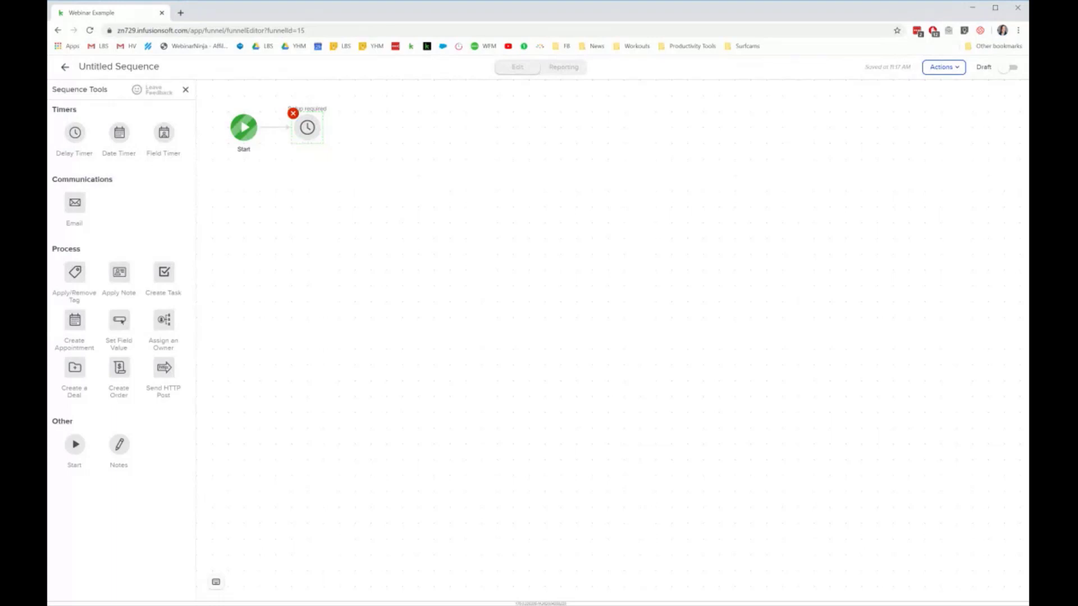
{"action": "mouse_move", "coordinate": [308, 126]}
- Configure the delay timer to wait at least 10 minutes and run on any day at any time
{"action": "left_click", "coordinate": [307, 128]}
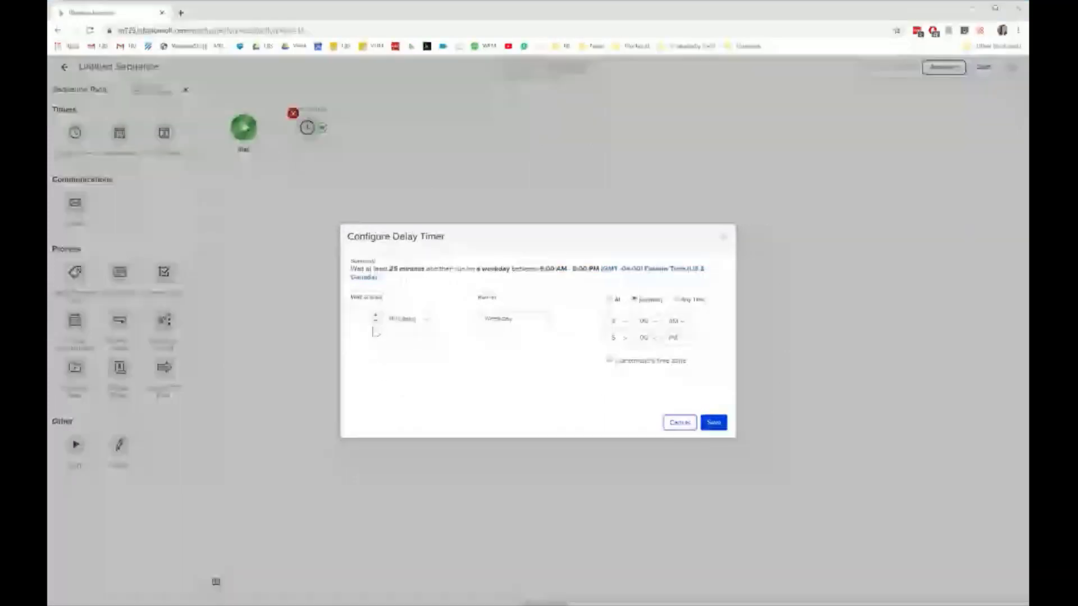
{"action": "type", "text": "3"}
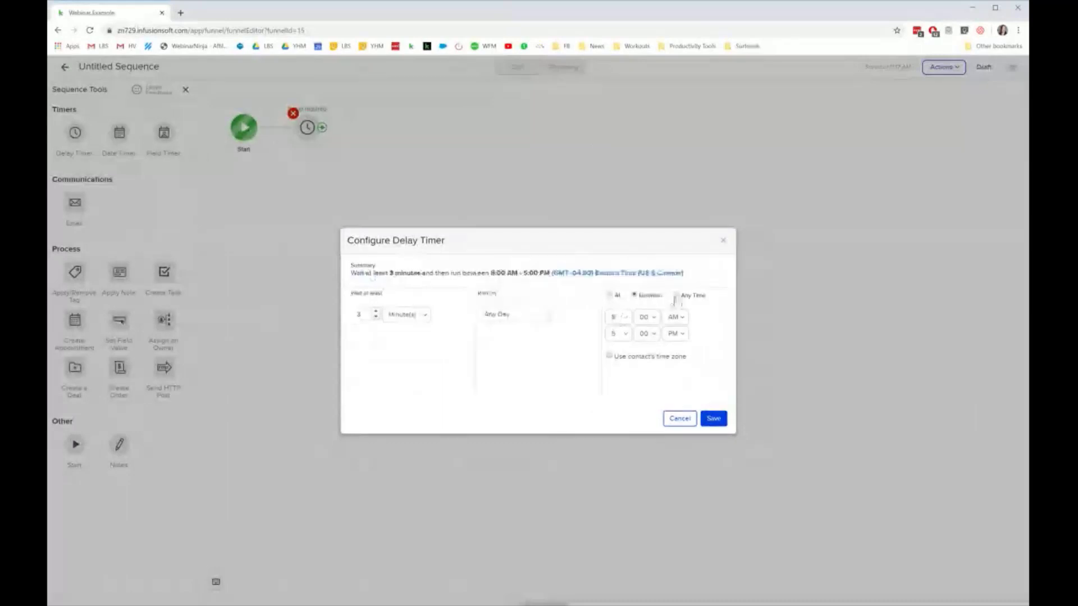
{"action": "left_click", "coordinate": [676, 296]}
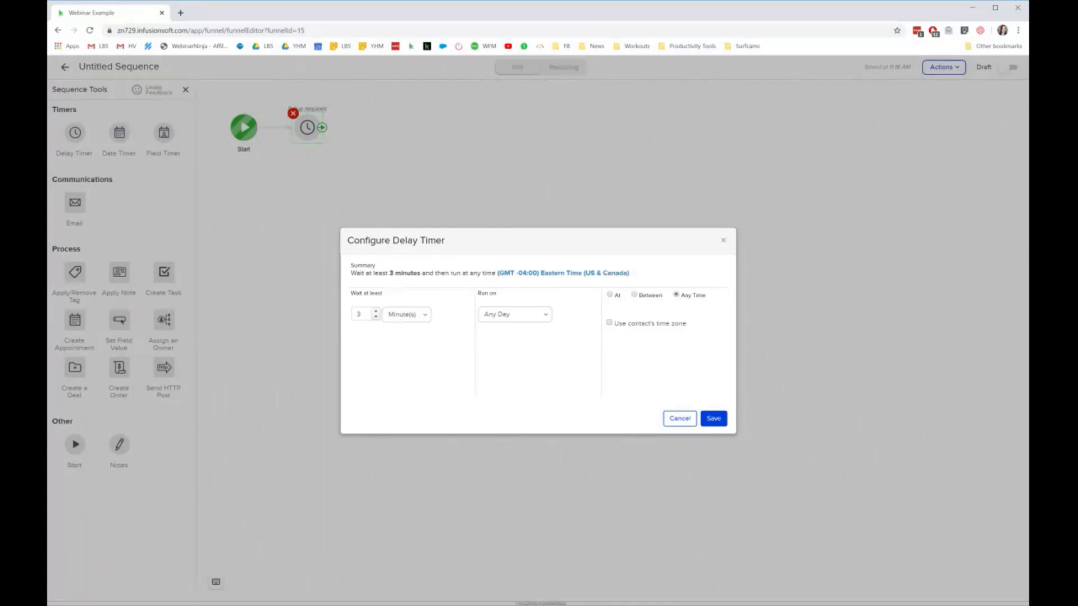
{"action": "left_click", "coordinate": [375, 317]}
{"action": "left_click", "coordinate": [375, 317]}
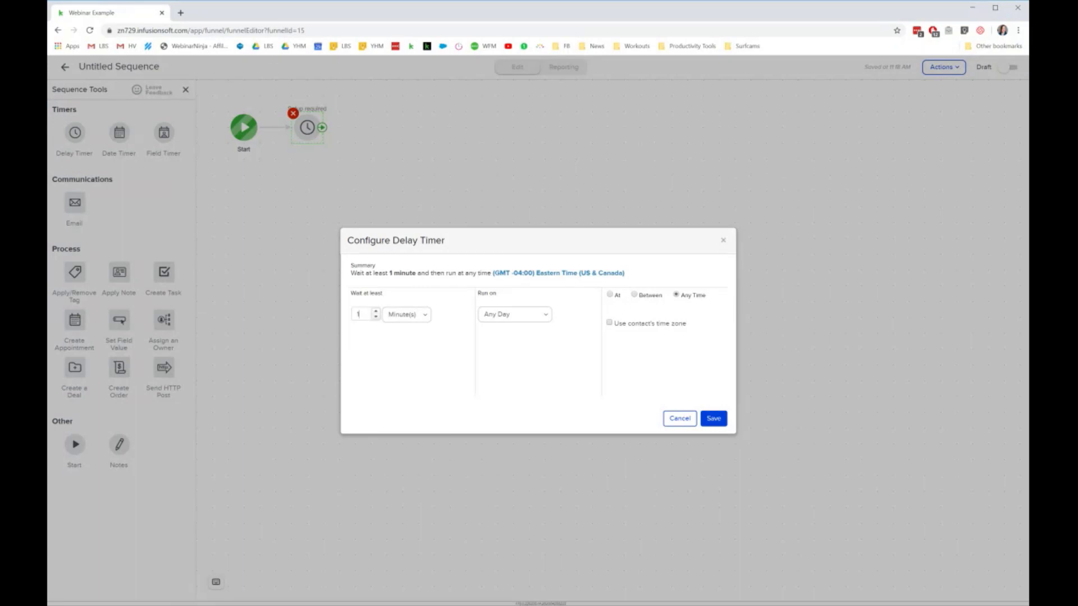
{"action": "double_click", "coordinate": [358, 315]}
{"action": "key", "text": "BackSpace"}
{"action": "type", "text": "10"}
{"action": "left_click", "coordinate": [415, 375]}
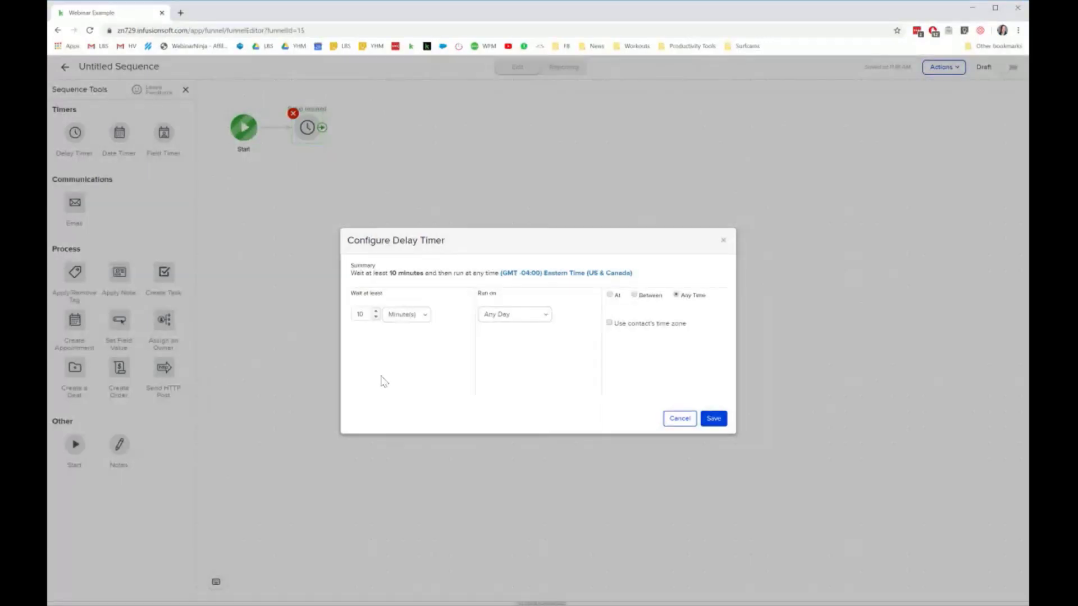
{"action": "left_click", "coordinate": [711, 419]}
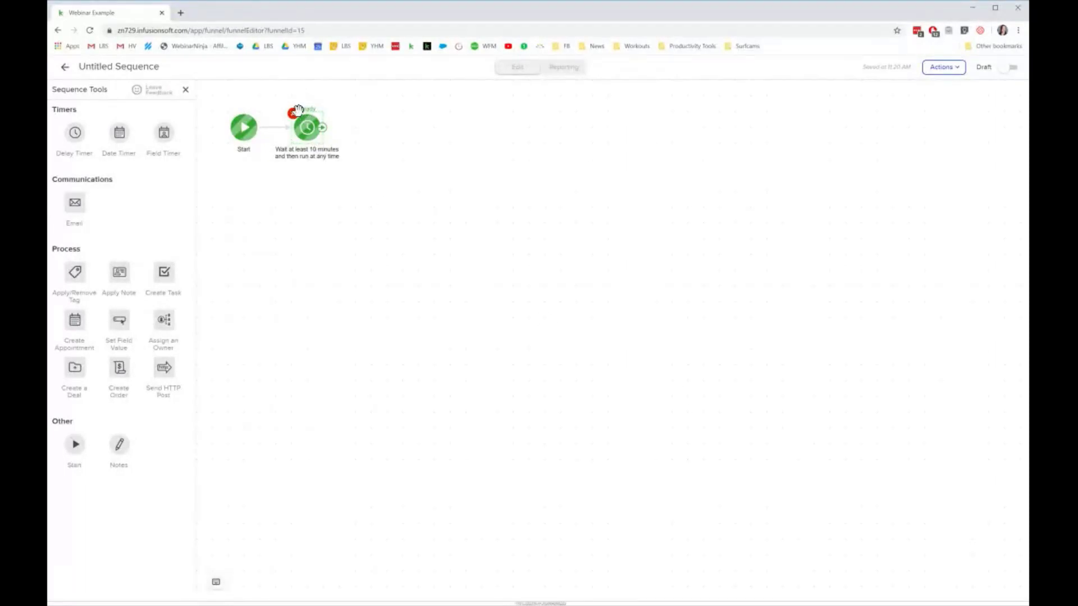
- Add an Email followed by an Apply/Remove Tag element after the delay timer and return to the campaign overview
{"action": "left_click_drag", "start_coordinate": [78, 201], "coordinate": [372, 121]}
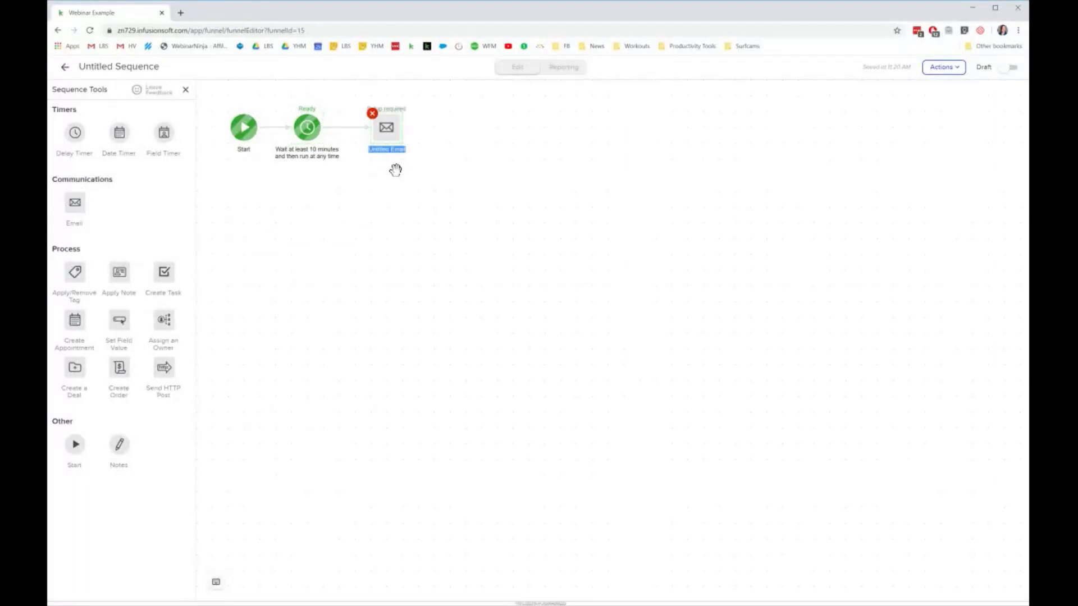
{"action": "left_click_drag", "start_coordinate": [75, 272], "coordinate": [430, 142]}
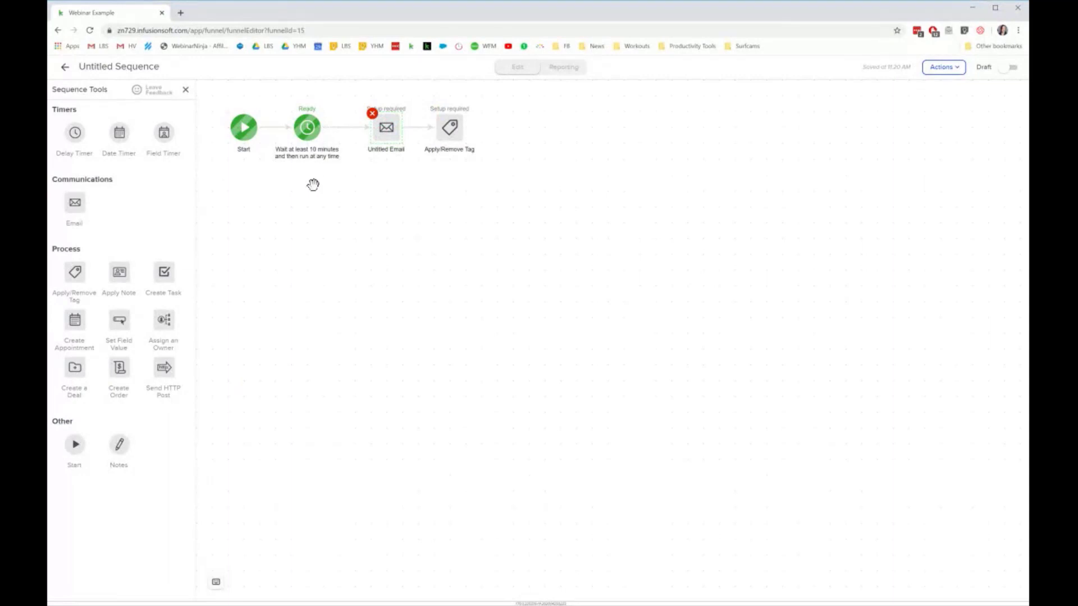
{"action": "left_click", "coordinate": [65, 67]}
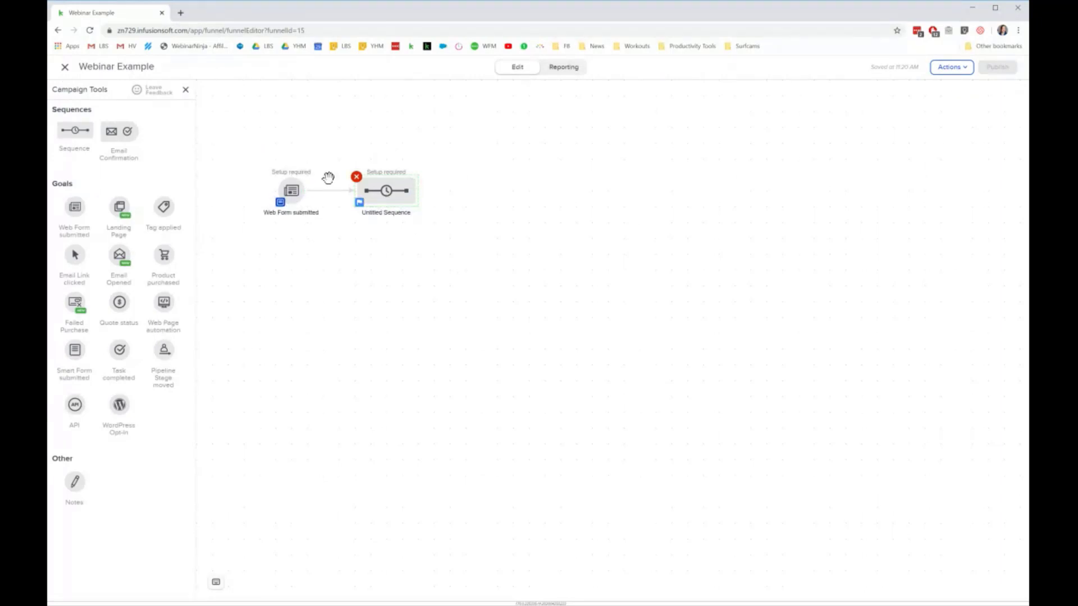
- Replace the Web Form submitted goal with a Landing Page goal connected to the untitled sequence
{"action": "mouse_move", "coordinate": [291, 194]}
{"action": "left_click_drag", "start_coordinate": [285, 201], "coordinate": [291, 152]}
{"action": "left_click", "coordinate": [277, 129]}
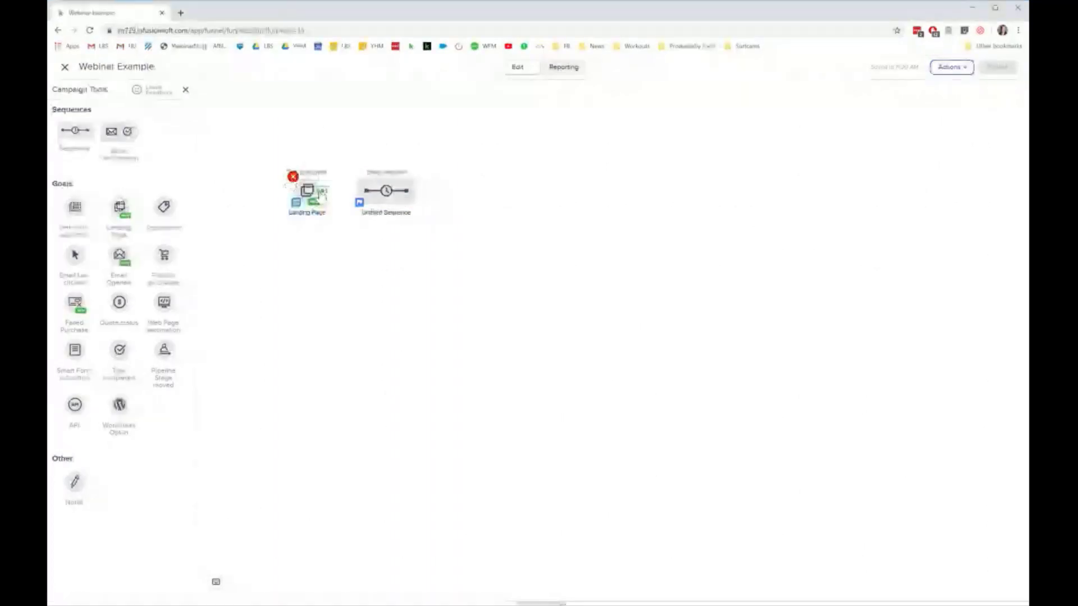
- Reopen the untitled sequence and create the tag "Downloaded Zen Ebook" for its Apply/Remove Tag element to apply
{"action": "double_click", "coordinate": [386, 191]}
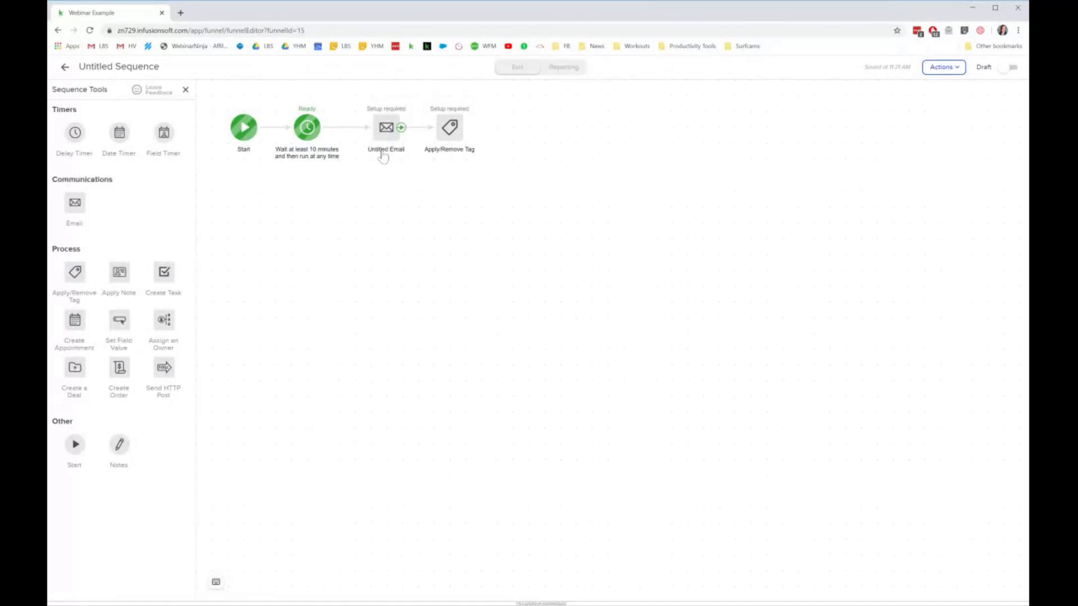
{"action": "mouse_move", "coordinate": [452, 132]}
{"action": "left_click", "coordinate": [453, 132]}
{"action": "left_click", "coordinate": [483, 332]}
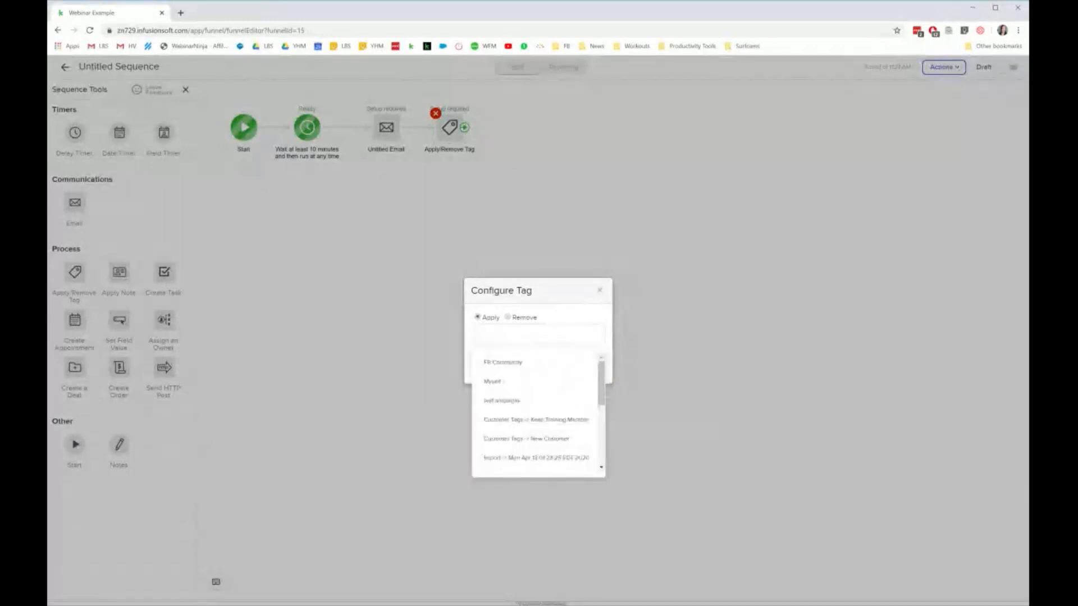
{"action": "type", "text": "Downloaded"}
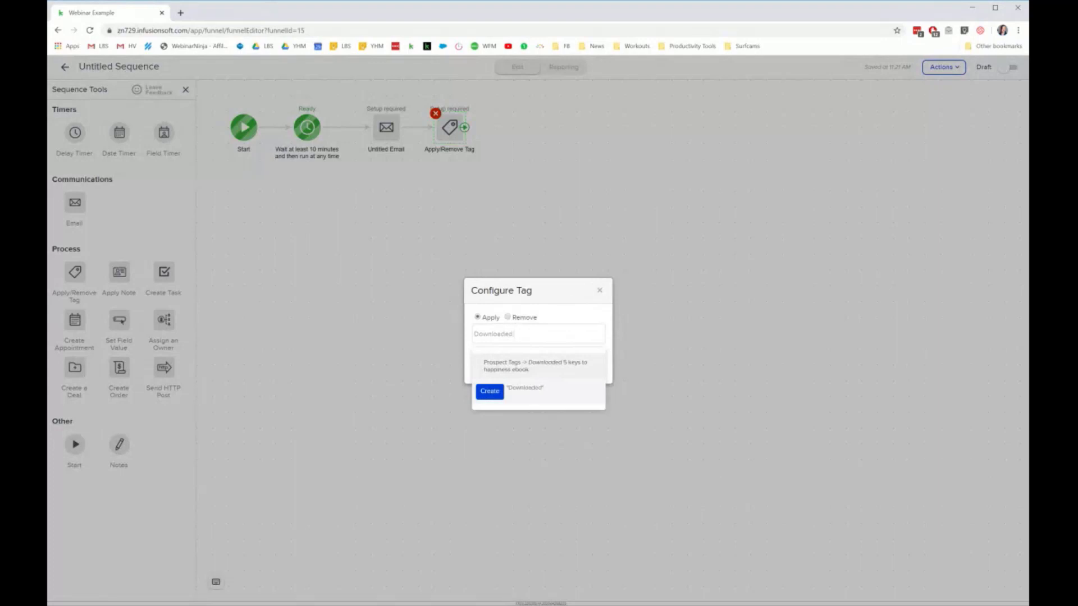
{"action": "type", "text": " Zen"}
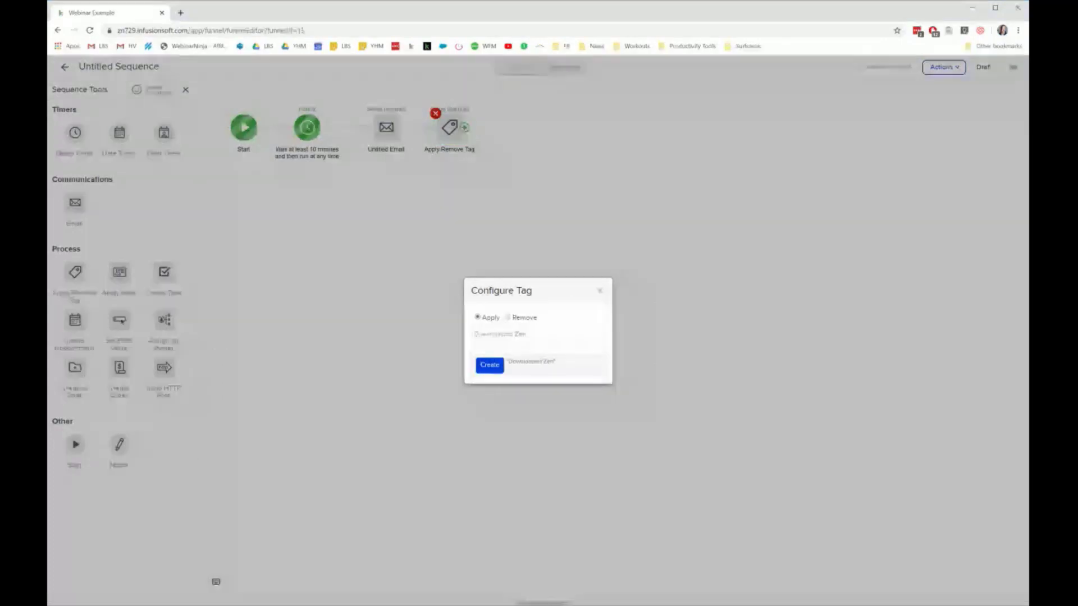
{"action": "type", "text": " Ebook"}
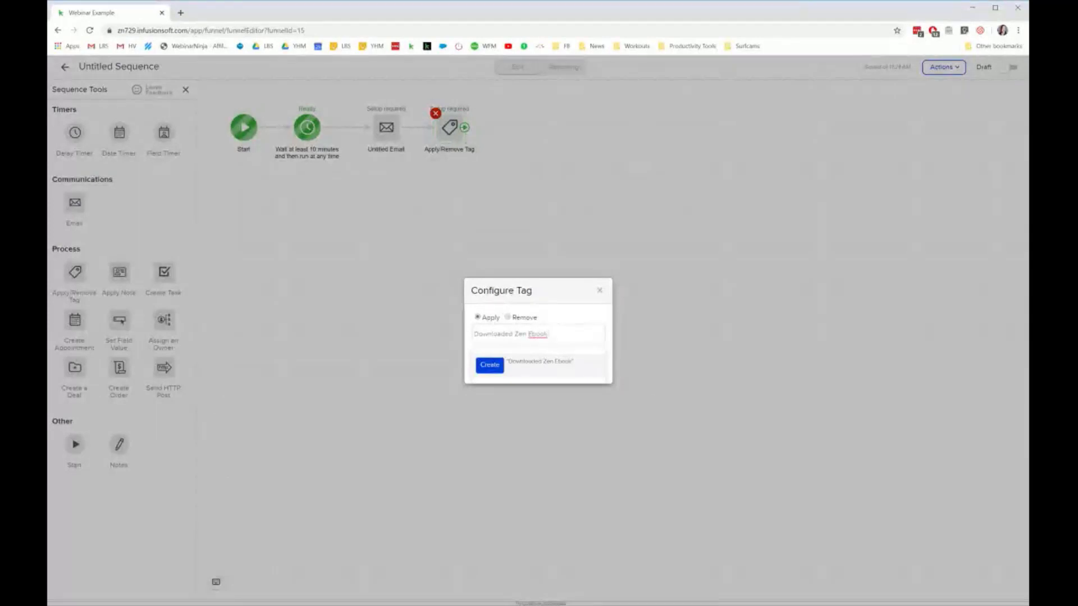
{"action": "left_click", "coordinate": [490, 365]}
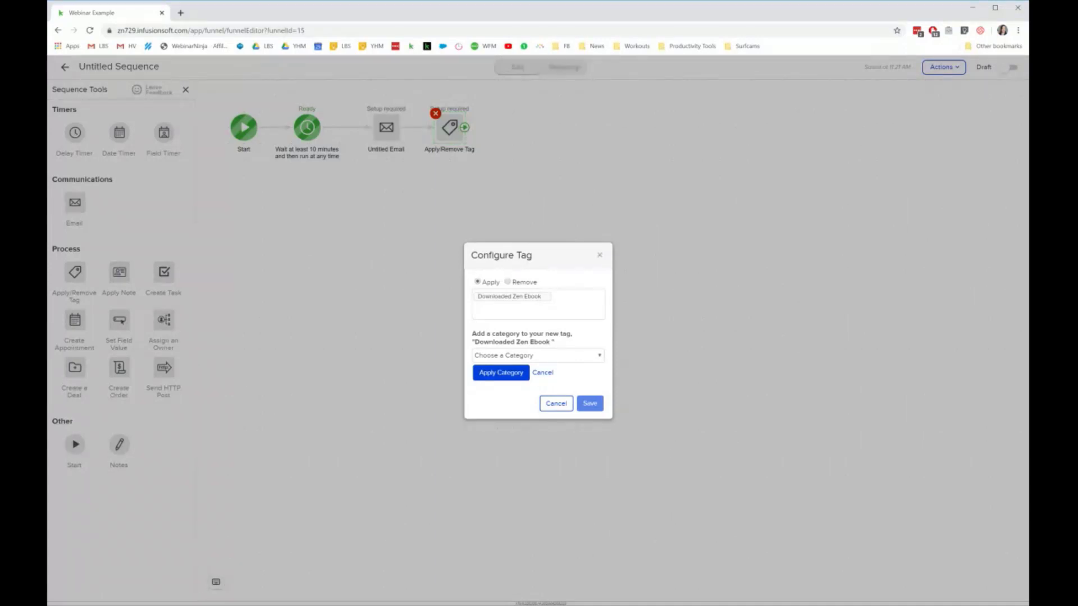
- Assign the Downloaded Zen Ebook tag to the Prospect Tags category and save the tag configuration
{"action": "left_click", "coordinate": [507, 445]}
{"action": "left_click", "coordinate": [499, 375]}
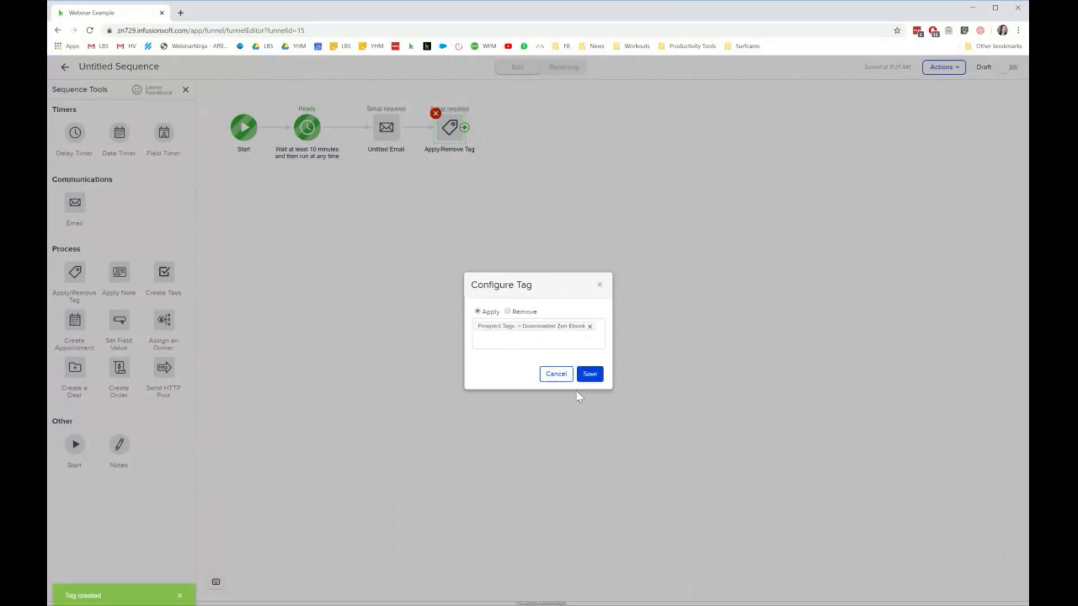
{"action": "left_click", "coordinate": [596, 376]}
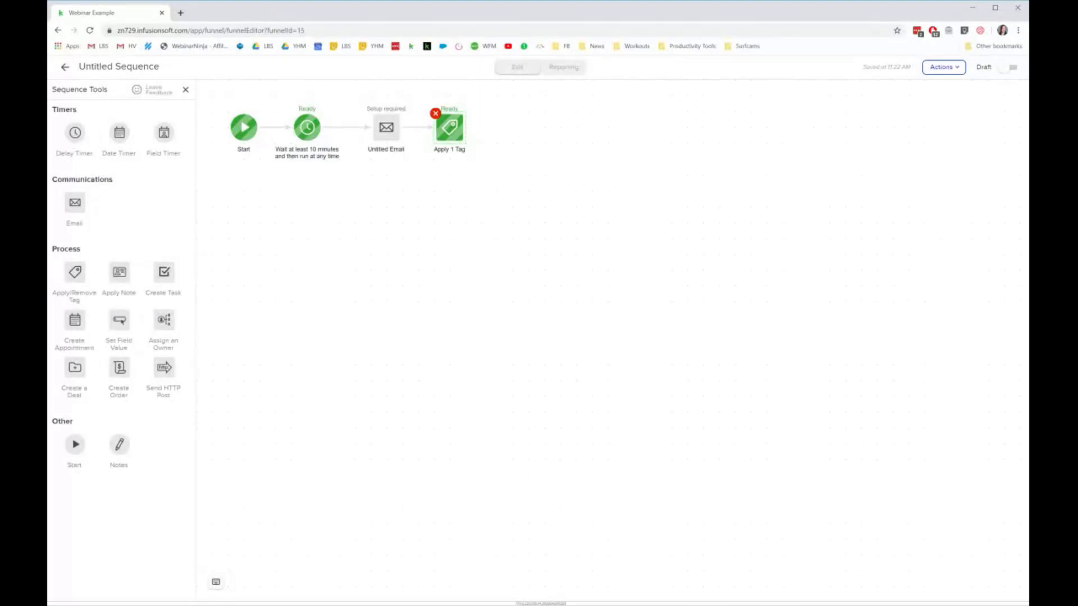
- Place a Date Timer below the sequence's delay timer and set it to run on 06-01-2020
{"action": "left_click_drag", "start_coordinate": [231, 224], "coordinate": [293, 228]}
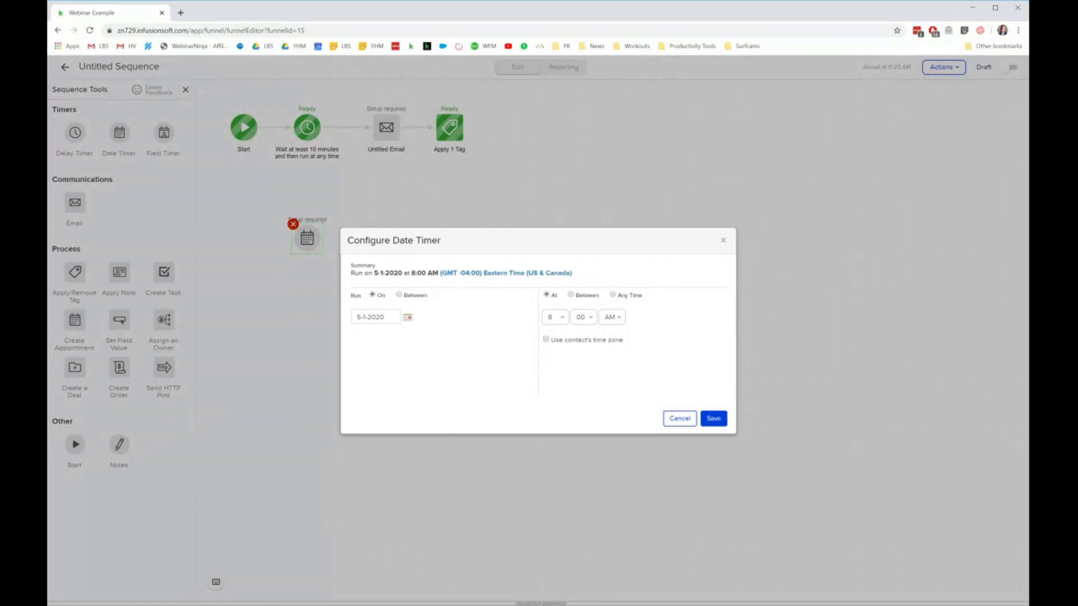
{"action": "left_click", "coordinate": [399, 295]}
{"action": "left_click", "coordinate": [372, 295]}
{"action": "left_click", "coordinate": [408, 317]}
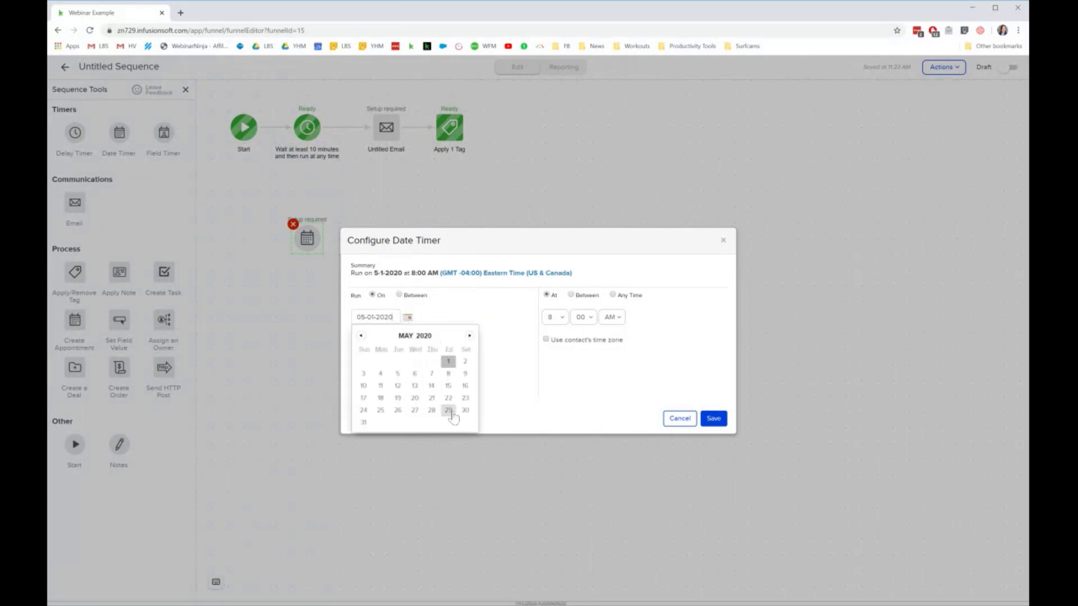
{"action": "left_click", "coordinate": [469, 336]}
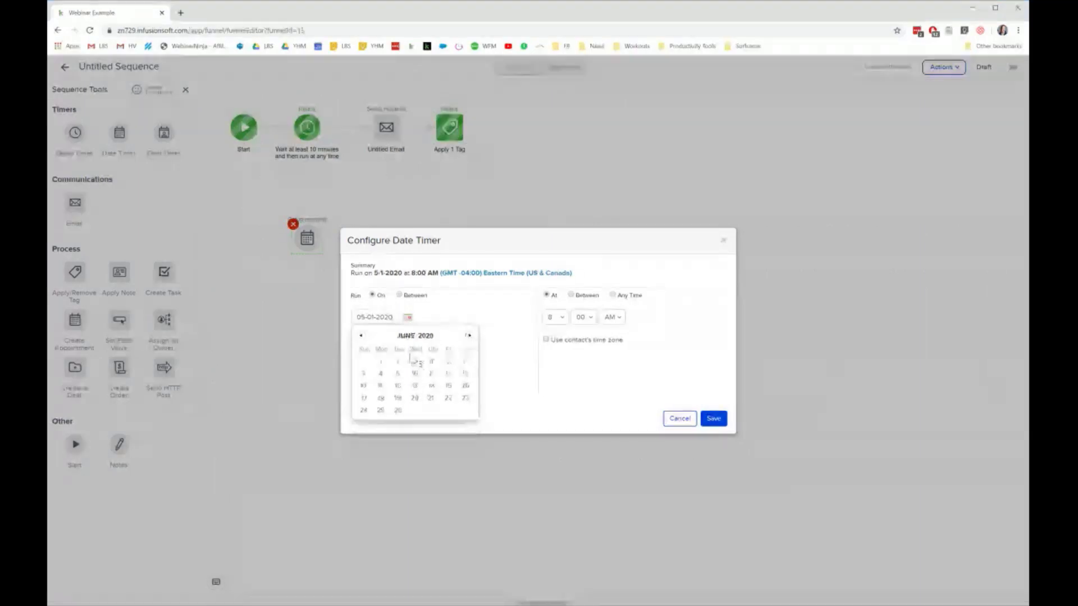
{"action": "left_click", "coordinate": [380, 363]}
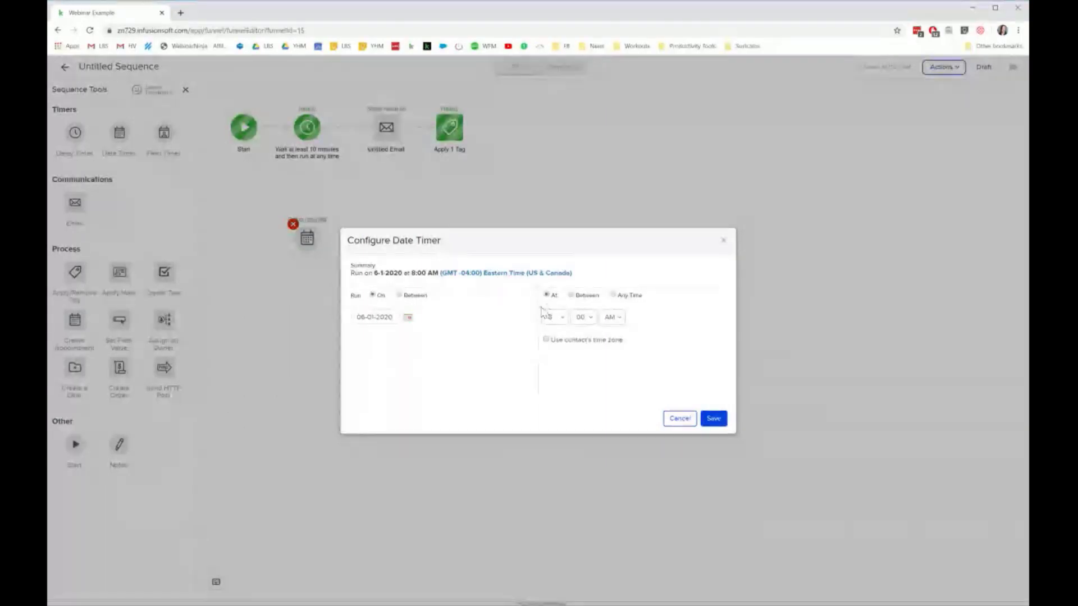
- Set the date timer's run time to 10:30 AM in the contact's time zone and save it
{"action": "left_click", "coordinate": [612, 295]}
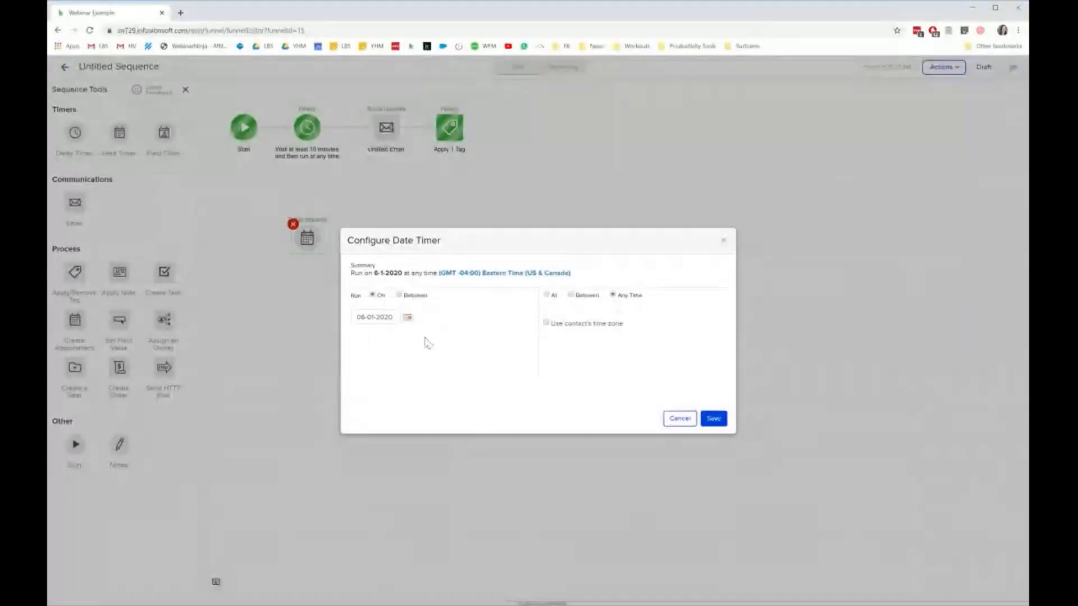
{"action": "left_click", "coordinate": [546, 296]}
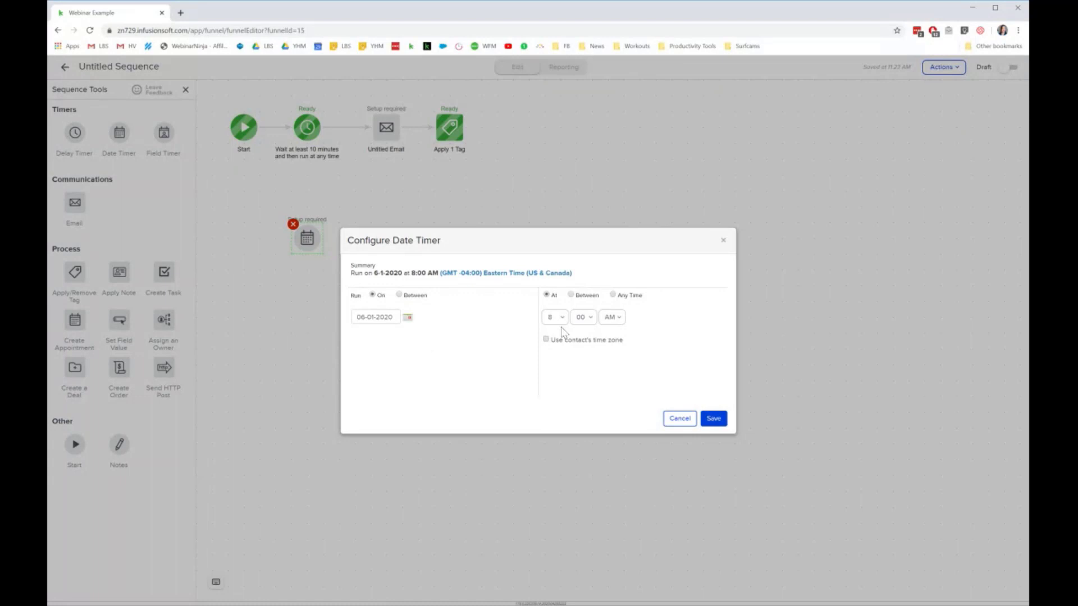
{"action": "left_click", "coordinate": [568, 449]}
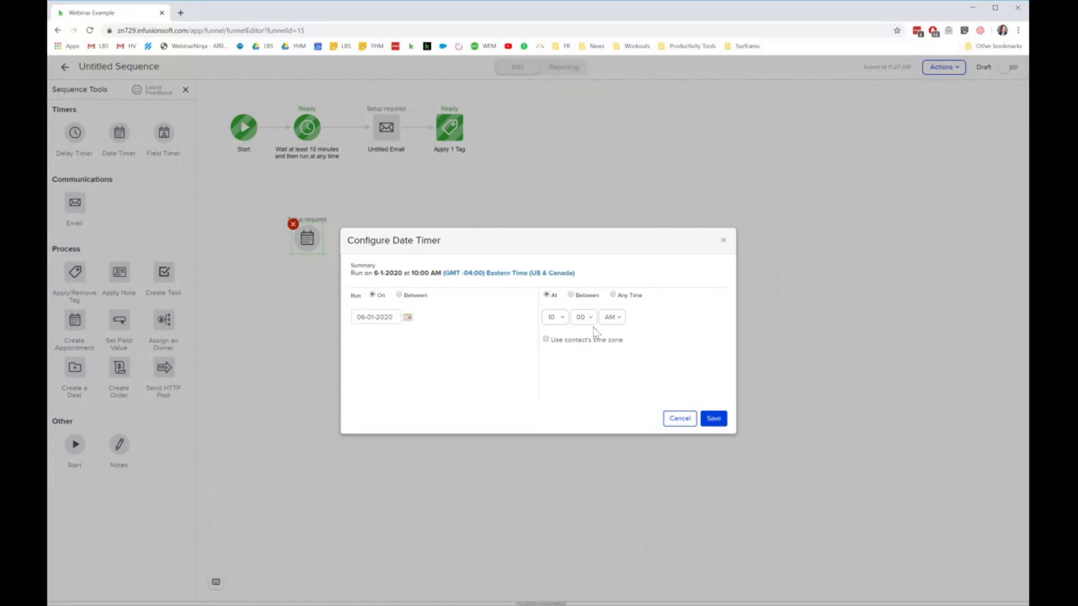
{"action": "left_click", "coordinate": [545, 339]}
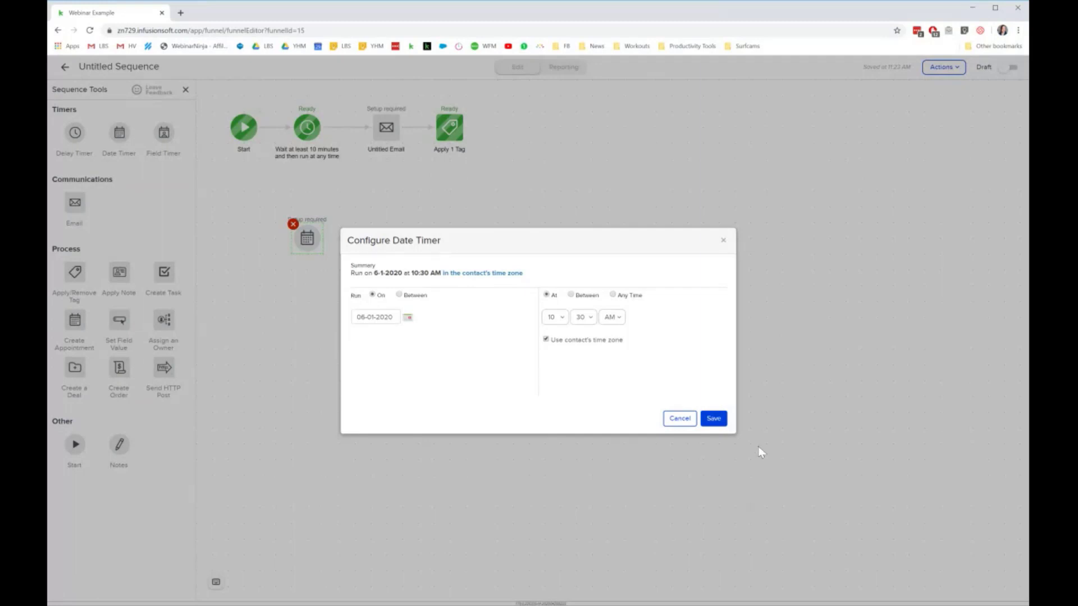
{"action": "left_click", "coordinate": [714, 418]}
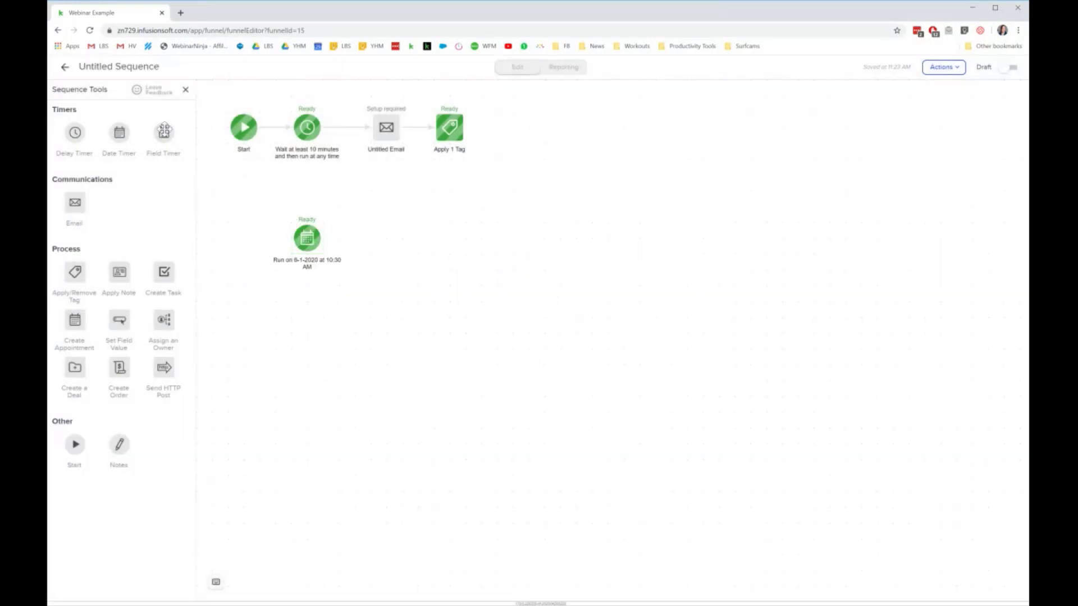
- Add a Field Timer below the date timer, waiting until 3 days before the contact's next birthday at 8:00 AM in the contact's time zone
{"action": "left_click_drag", "start_coordinate": [163, 132], "coordinate": [297, 297]}
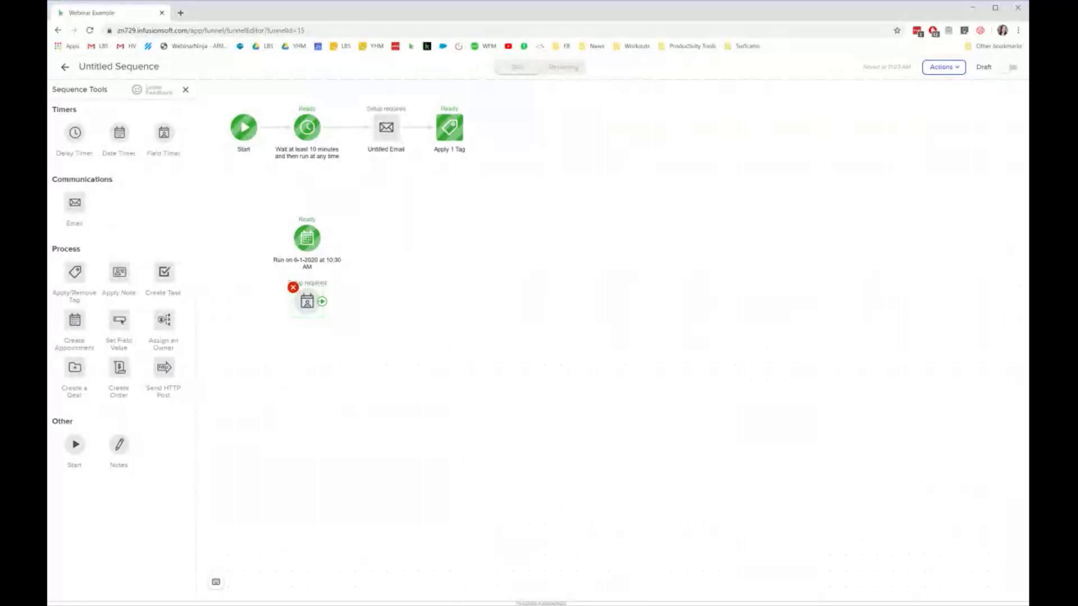
{"action": "left_click", "coordinate": [307, 302]}
{"action": "left_click", "coordinate": [350, 314]}
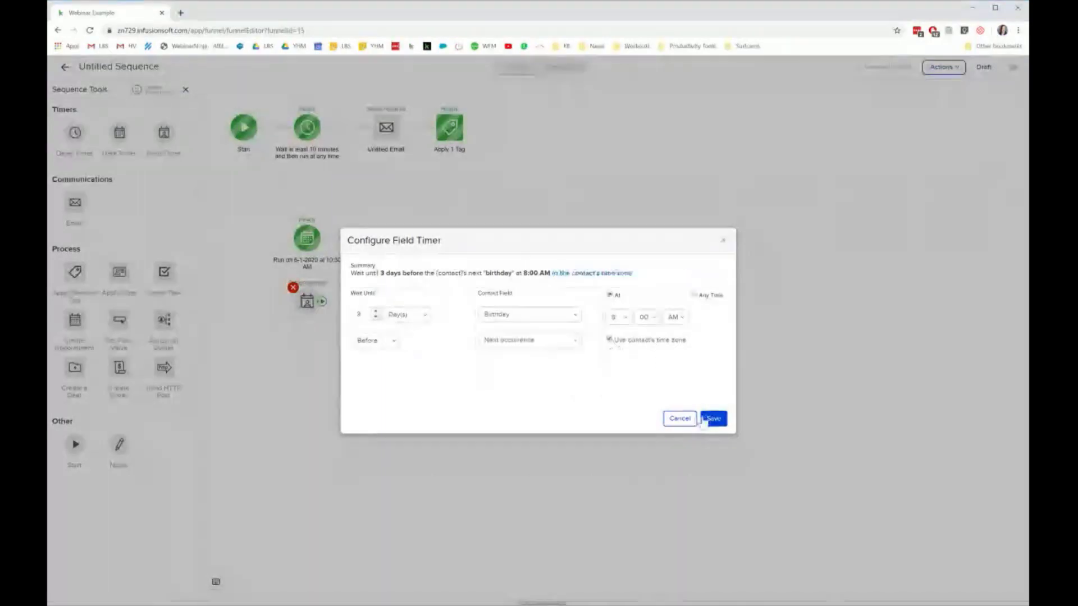
{"action": "left_click", "coordinate": [715, 419]}
{"action": "left_click_drag", "start_coordinate": [164, 132], "coordinate": [371, 299]}
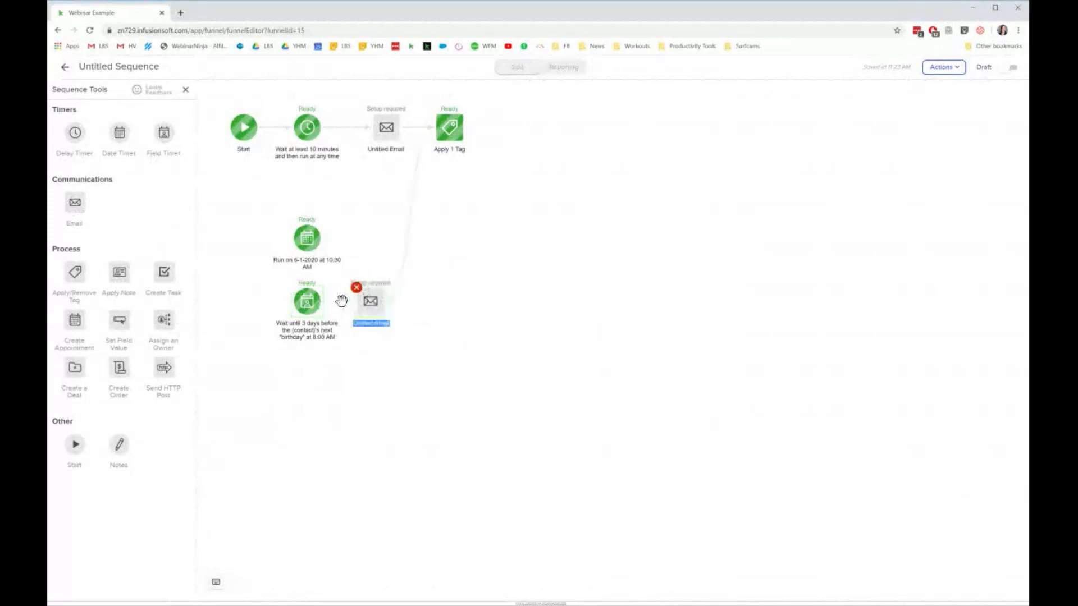
{"action": "left_click_drag", "start_coordinate": [435, 130], "coordinate": [418, 175]}
{"action": "left_click_drag", "start_coordinate": [324, 301], "coordinate": [373, 305]}
{"action": "left_click", "coordinate": [373, 305]}
{"action": "left_click", "coordinate": [356, 288]}
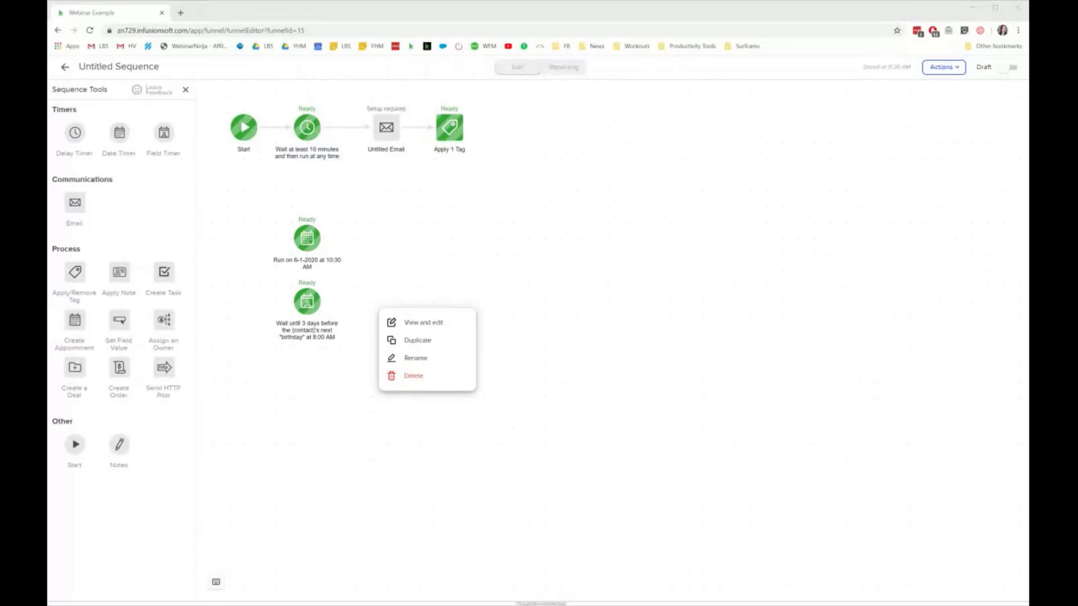
{"action": "left_click", "coordinate": [452, 176]}
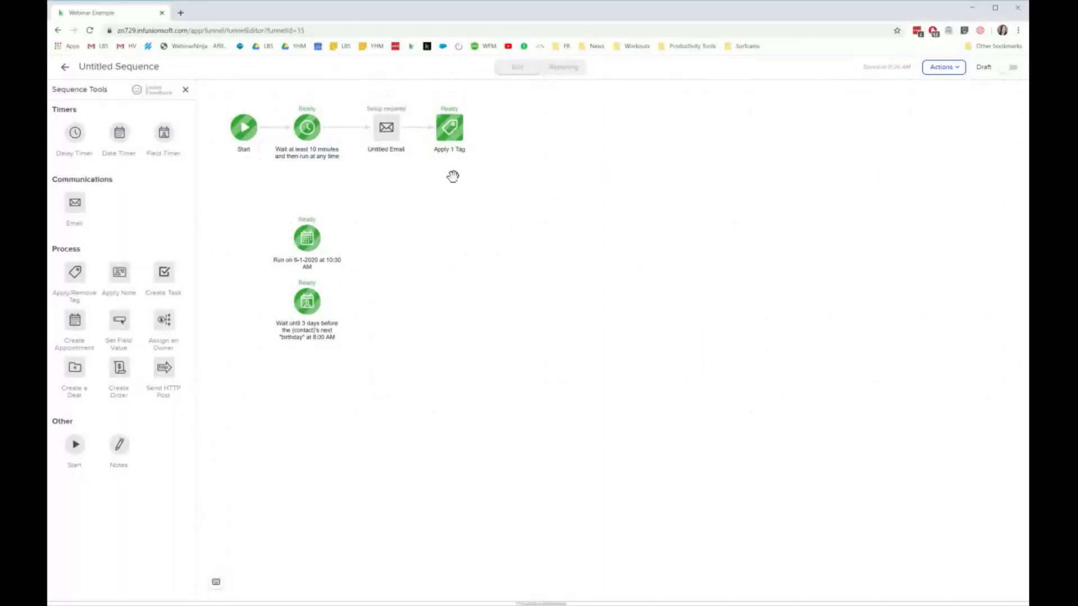
{"action": "left_click", "coordinate": [65, 67]}
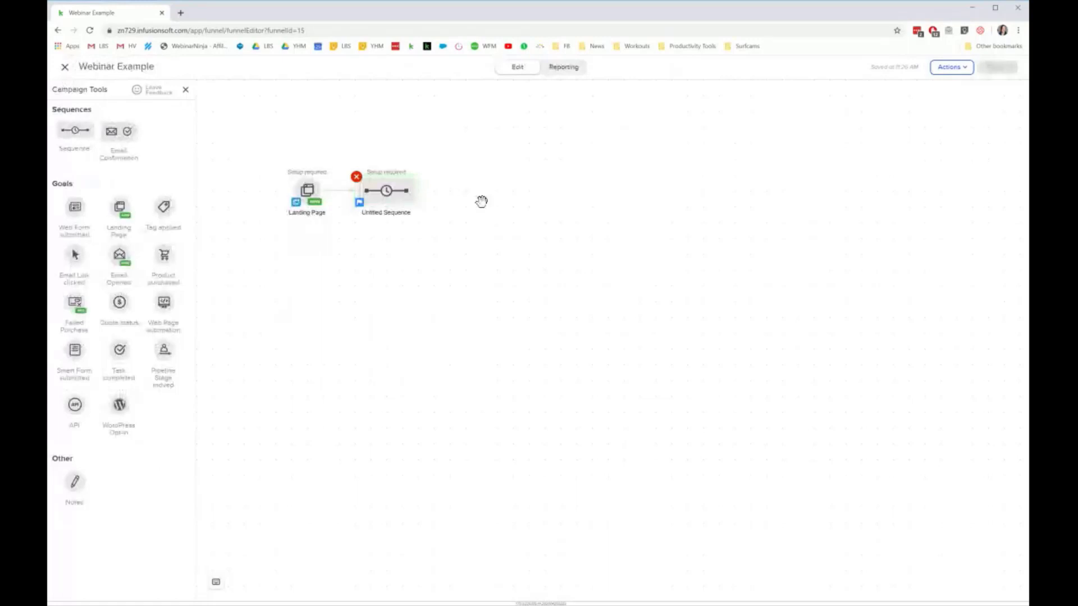
{"action": "double_click", "coordinate": [386, 191]}
{"action": "double_click", "coordinate": [386, 191]}
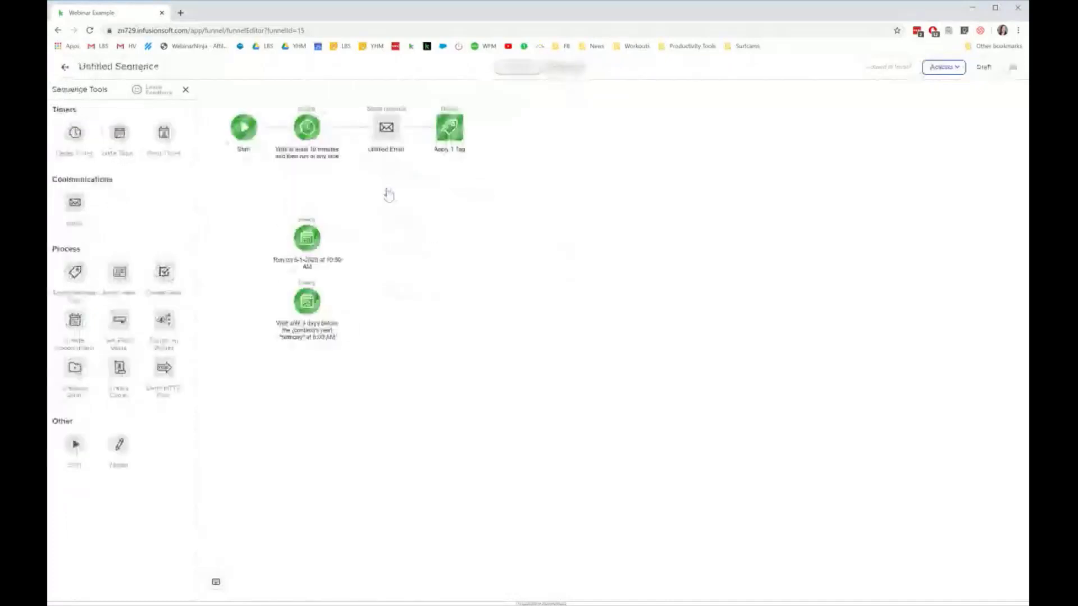
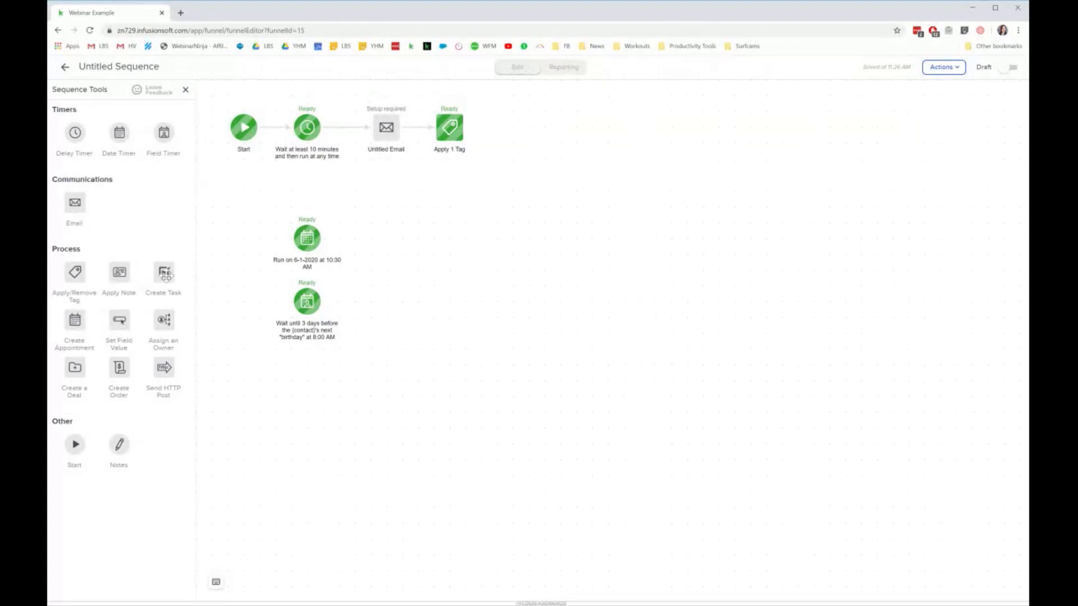
- Add a Create Task step after the tag step, with type Call and the contact's First Name merge field as its title
{"action": "left_click_drag", "start_coordinate": [166, 274], "coordinate": [514, 116]}
{"action": "left_click", "coordinate": [528, 147]}
{"action": "left_click", "coordinate": [567, 149]}
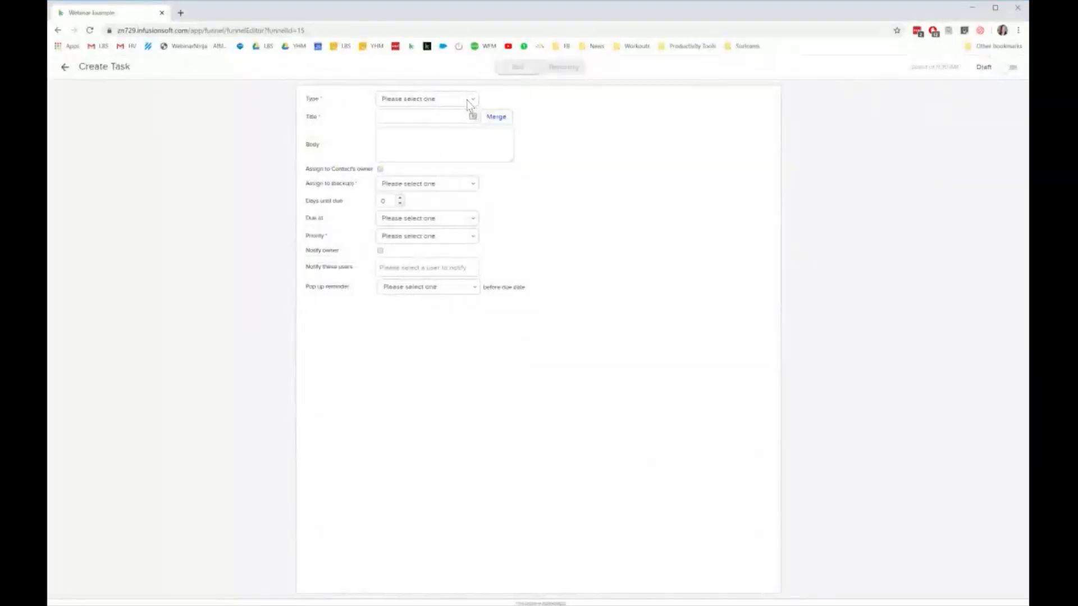
{"action": "left_click", "coordinate": [435, 115]}
{"action": "left_click", "coordinate": [507, 119]}
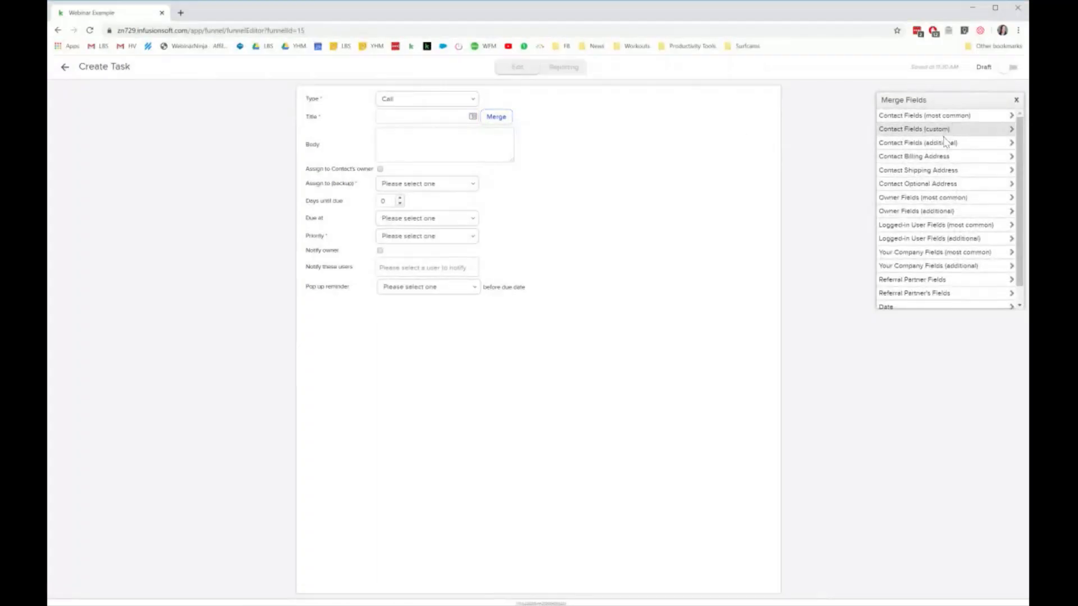
{"action": "left_click", "coordinate": [912, 116]}
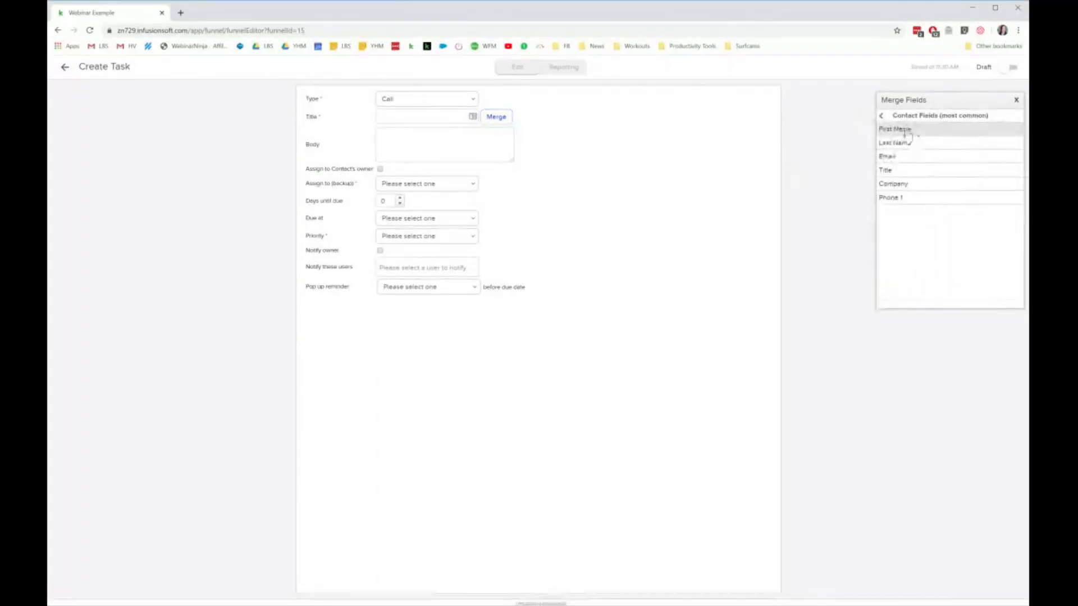
{"action": "left_click", "coordinate": [920, 131]}
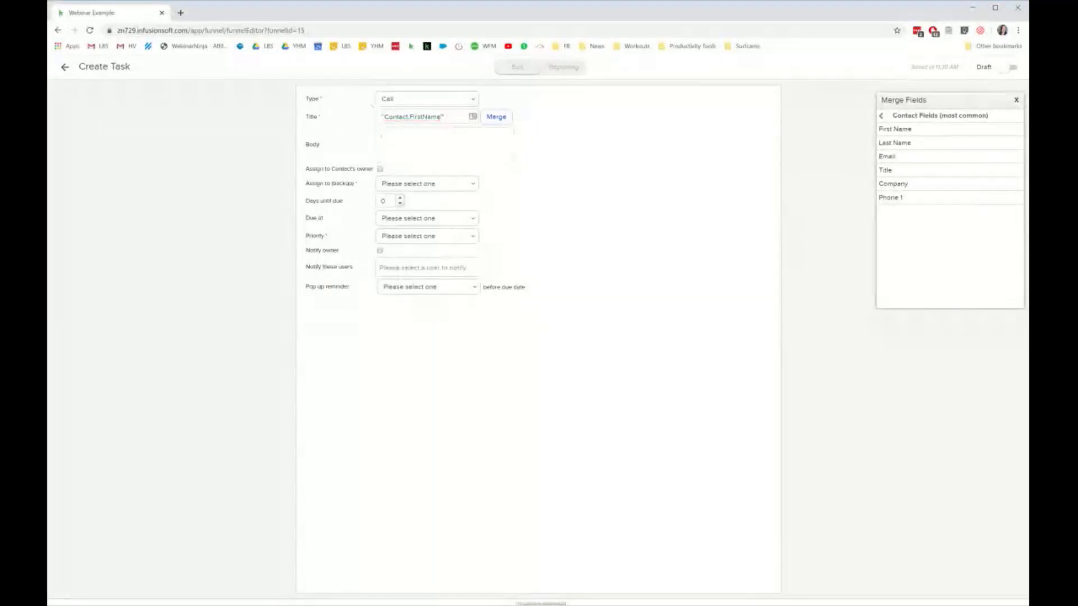
- Write the task body "Please call ~Contact.FirstName~ to chase up recent invoice as payment is now overdue." using the First Name merge field
{"action": "type", "text": "Please call"}
{"action": "left_click", "coordinate": [887, 134]}
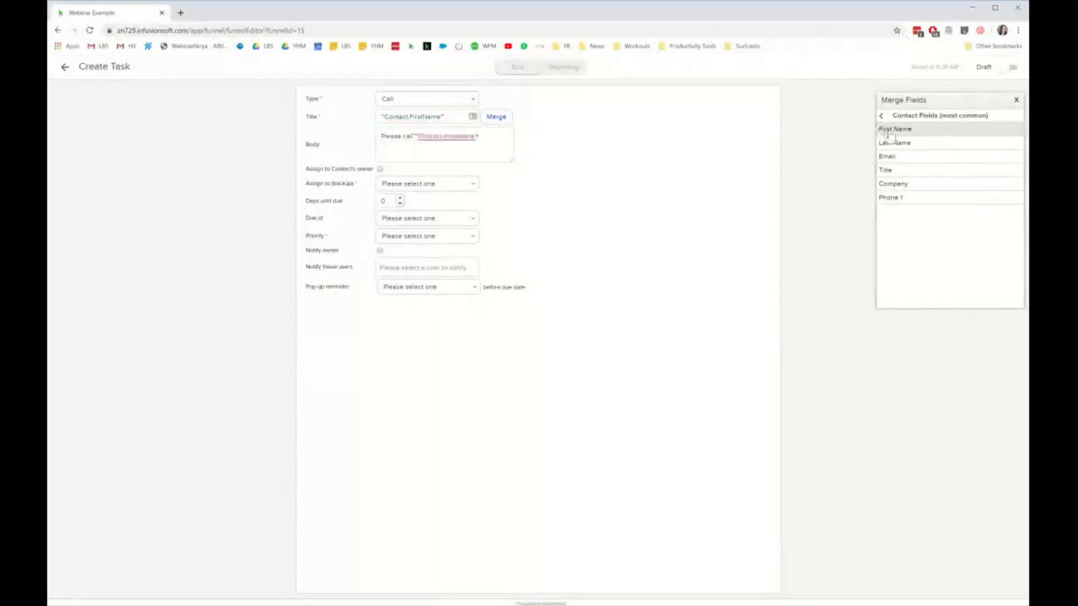
{"action": "type", "text": "to discuss th"}
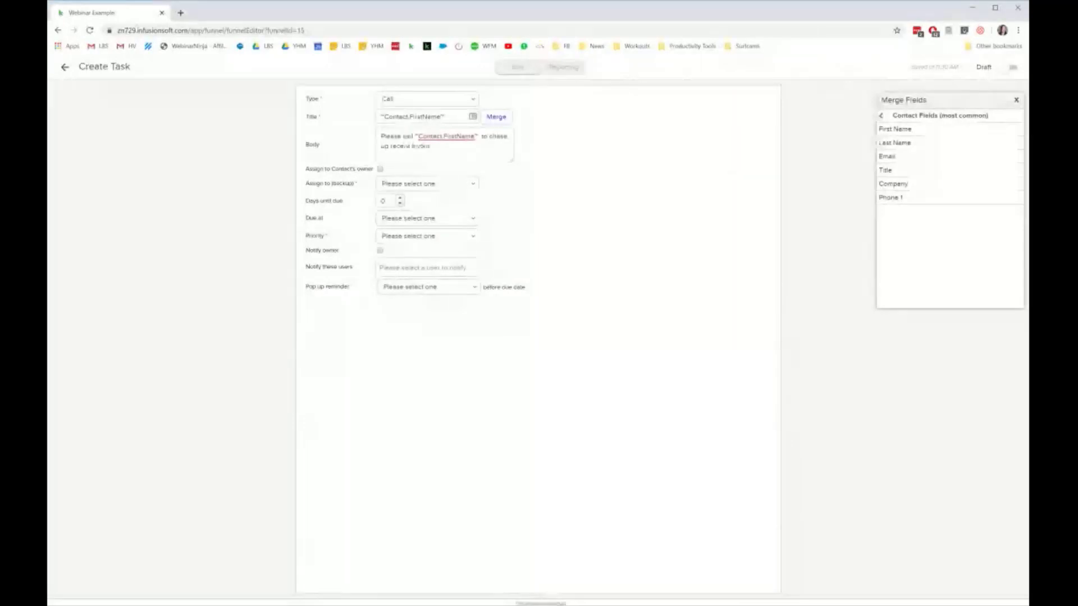
{"action": "type", "text": "ce as payment is"}
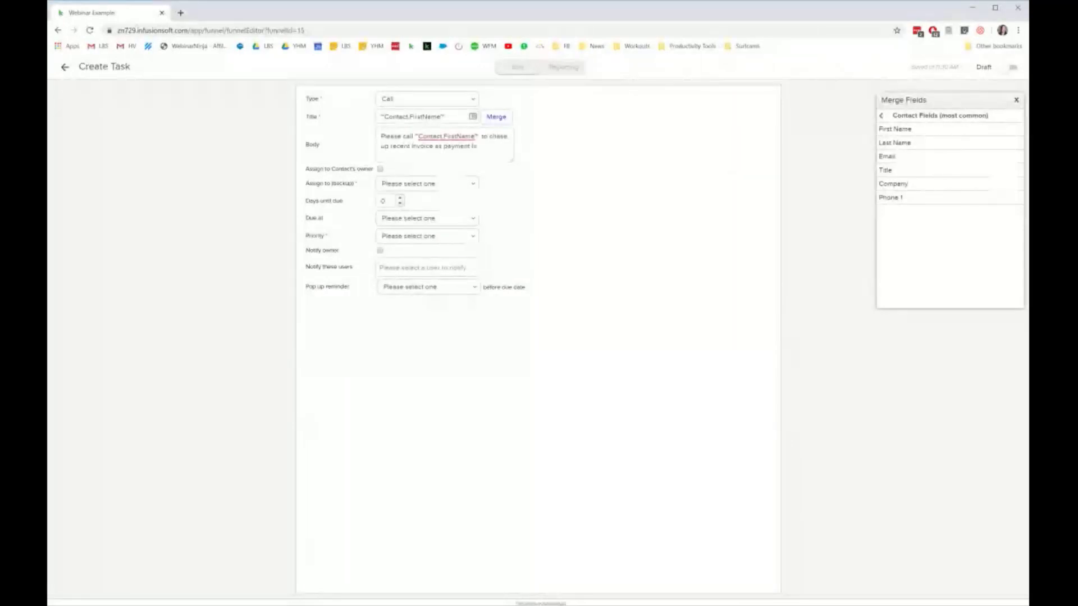
{"action": "type", "text": " now overdue"}
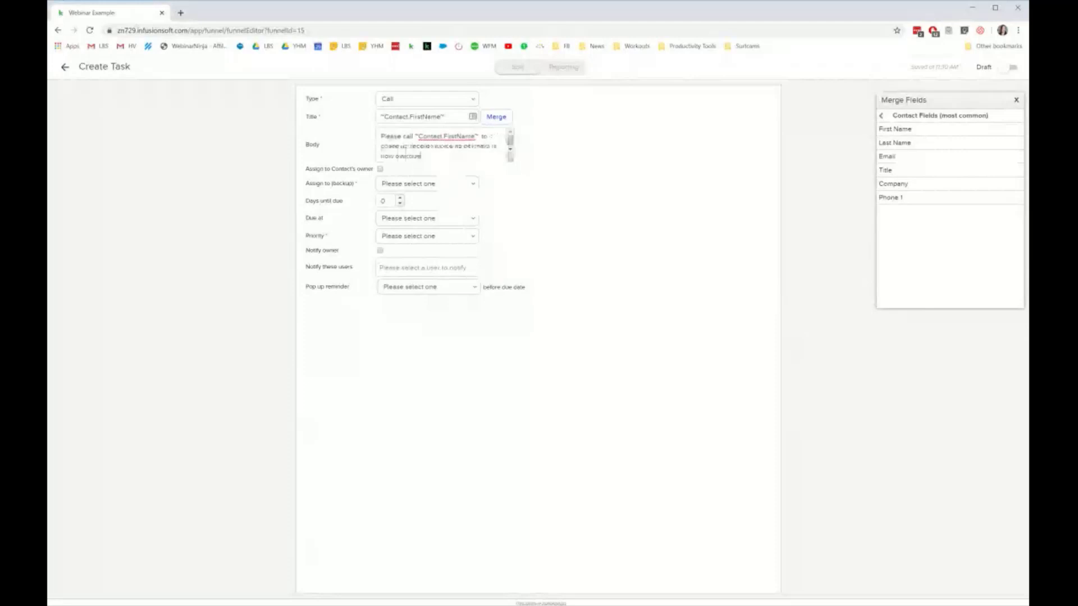
{"action": "type", "text": ". A"}
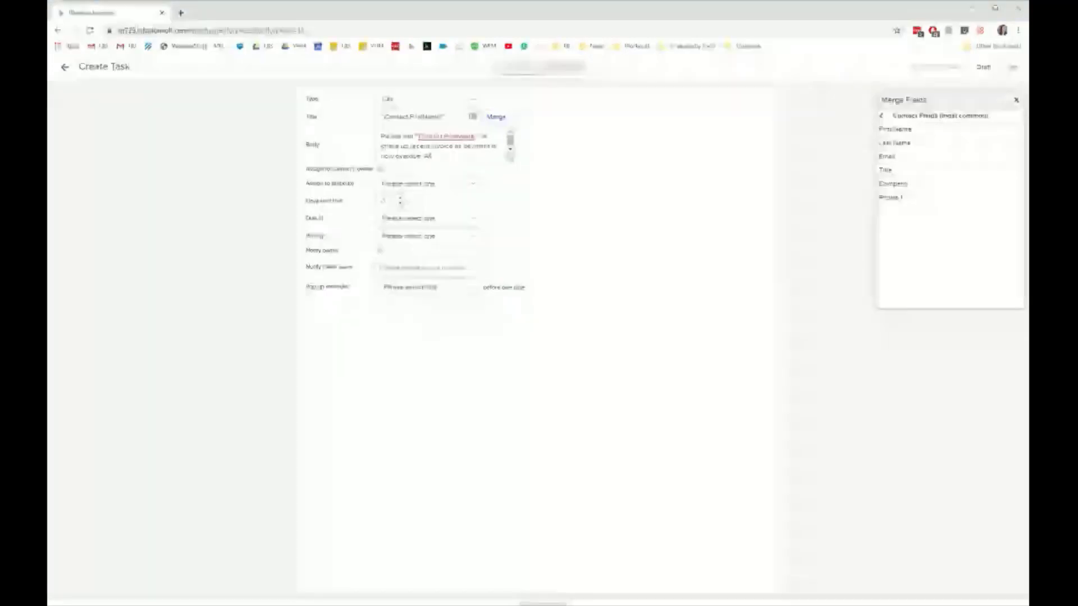
{"action": "key", "text": "BackSpace"}
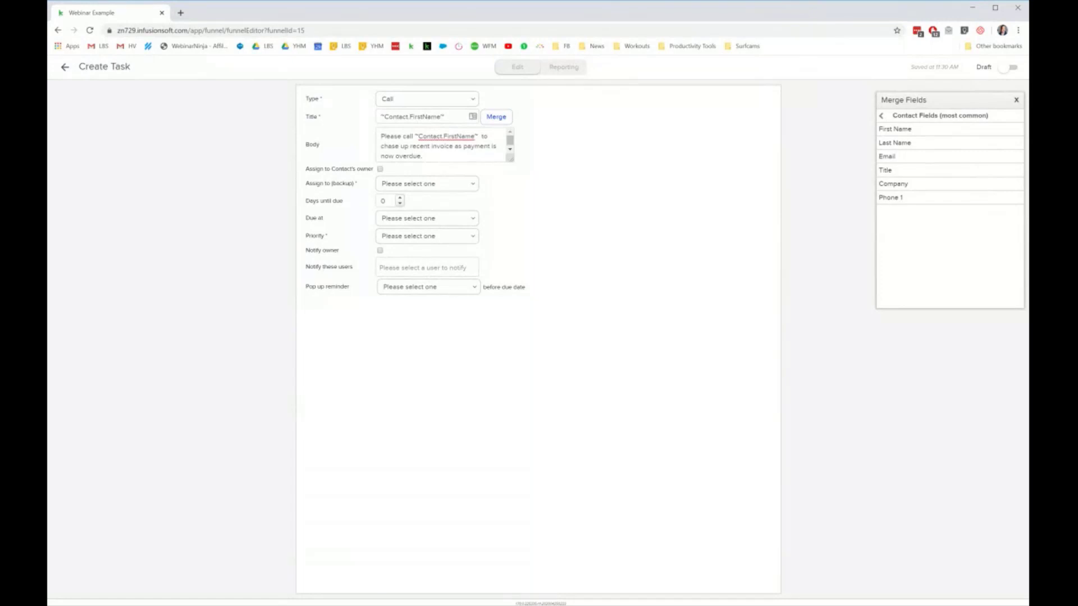
- Reword the task body to "Please cancel ~Contact.FirstName~'s subscription and remove logins"
{"action": "double_click", "coordinate": [408, 137]}
{"action": "type", "text": "cancel ~Contact.FirstName~"}
{"action": "type", "text": "'s"}
{"action": "type", "text": " subscription"}
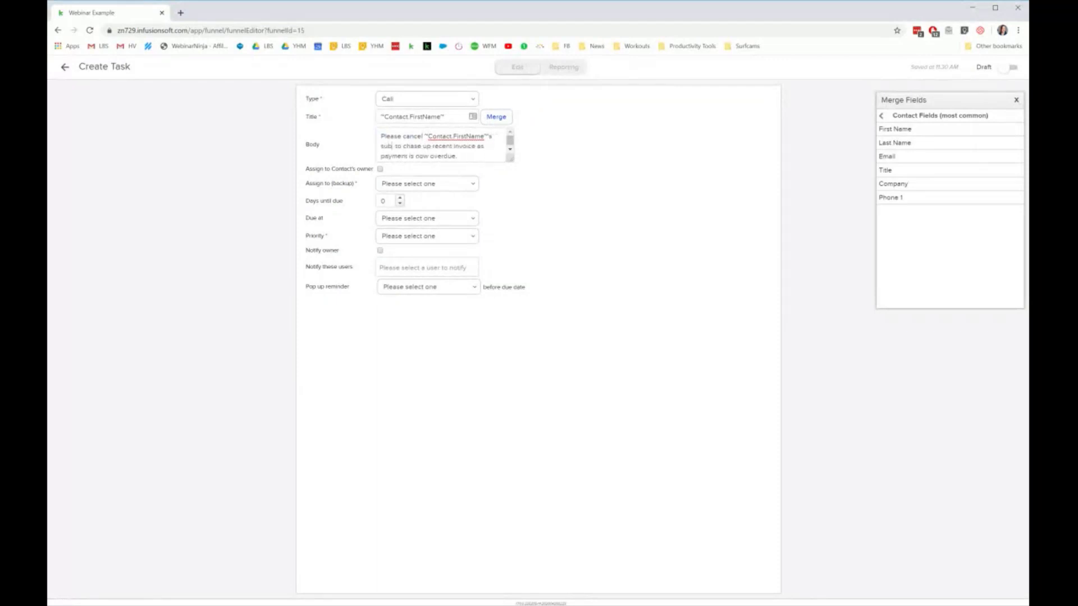
{"action": "type", "text": " and remove logins"}
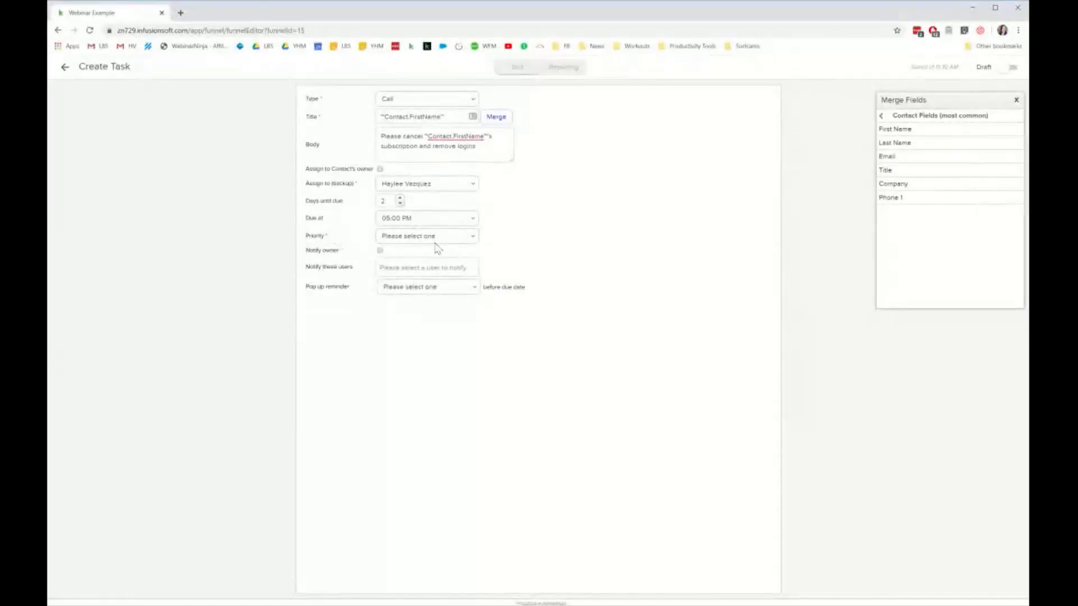
- Set the task's priority to 2. Essential, add a user to notify, and return to the sequence
{"action": "left_click", "coordinate": [432, 251]}
{"action": "left_click", "coordinate": [427, 268]}
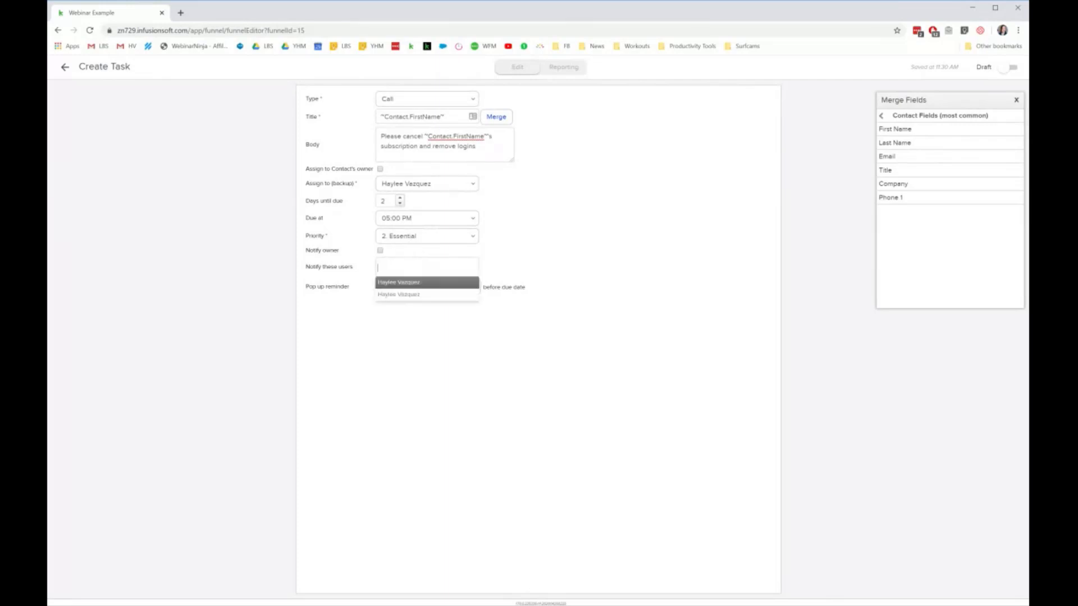
{"action": "left_click", "coordinate": [410, 282]}
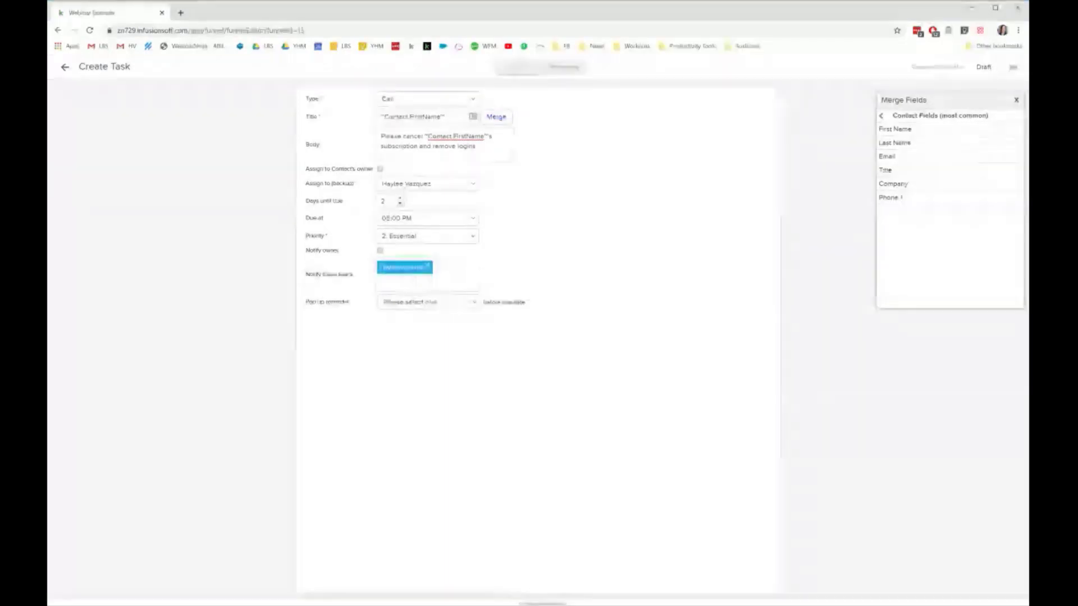
{"action": "left_click", "coordinate": [421, 312]}
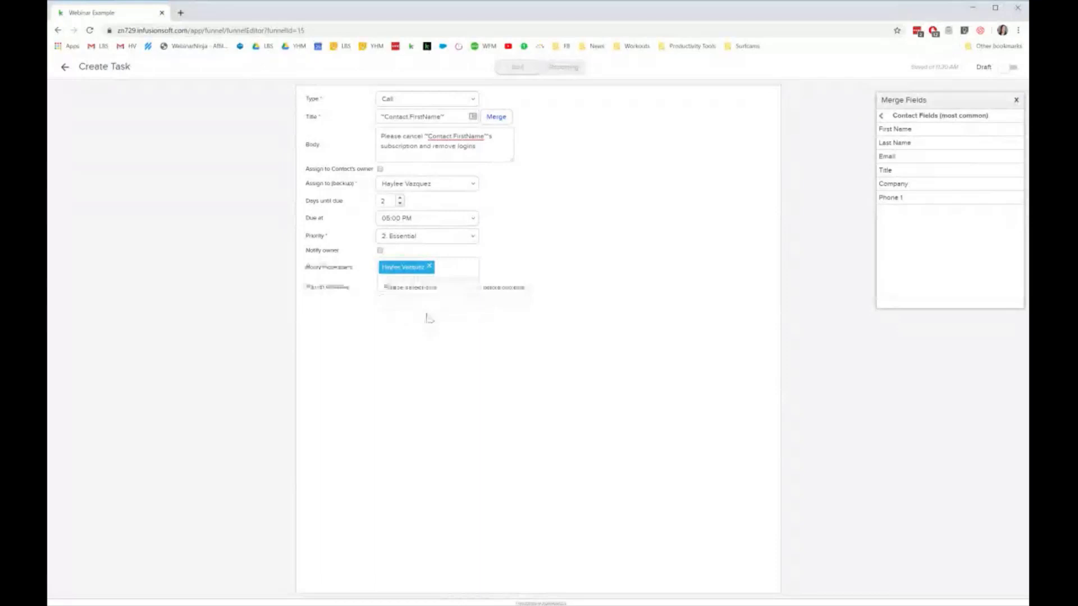
{"action": "left_click", "coordinate": [65, 68]}
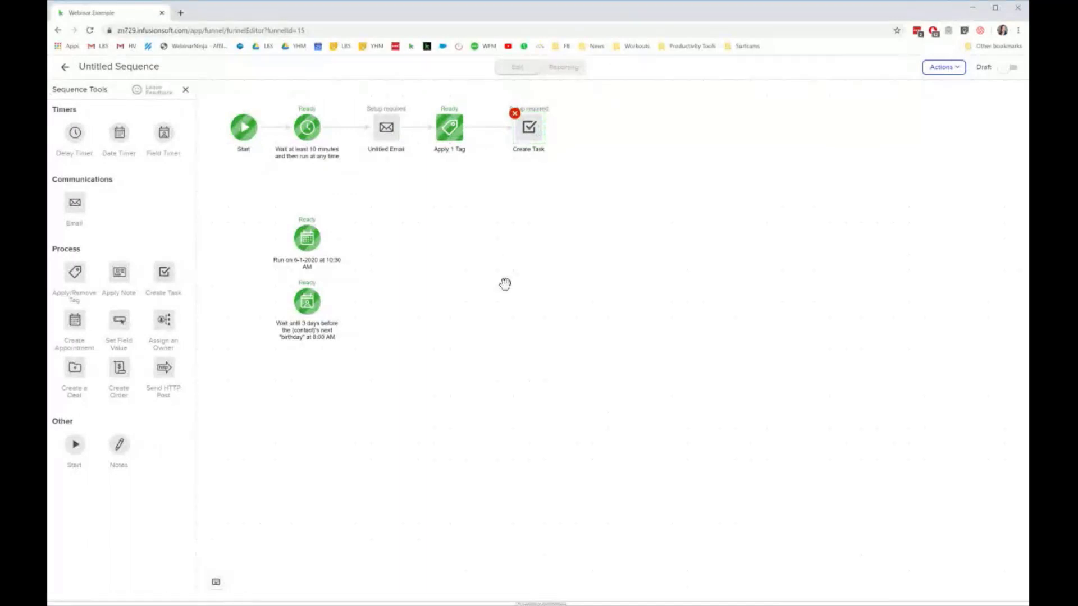
- Place a Task completed goal below the landing page goal on the campaign canvas and delete it again
{"action": "left_click", "coordinate": [65, 67]}
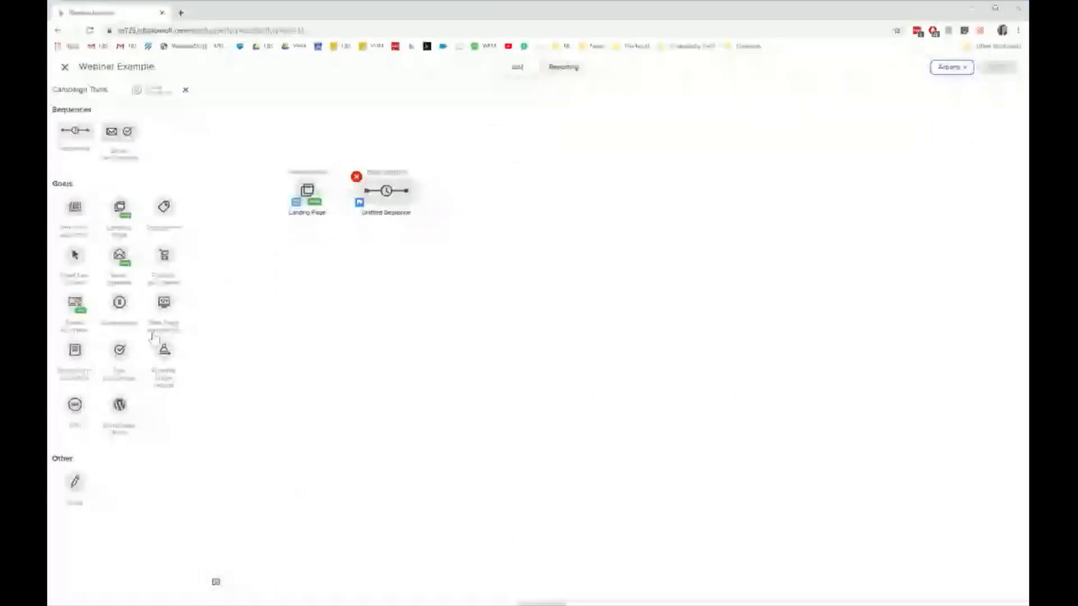
{"action": "left_click_drag", "start_coordinate": [120, 350], "coordinate": [306, 285]}
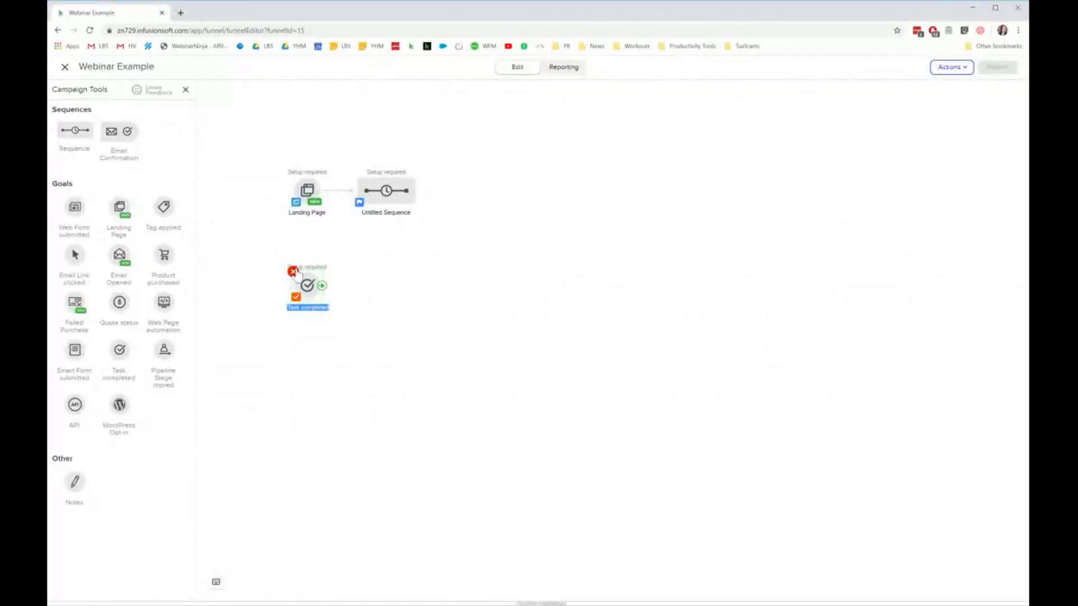
{"action": "left_click", "coordinate": [293, 272]}
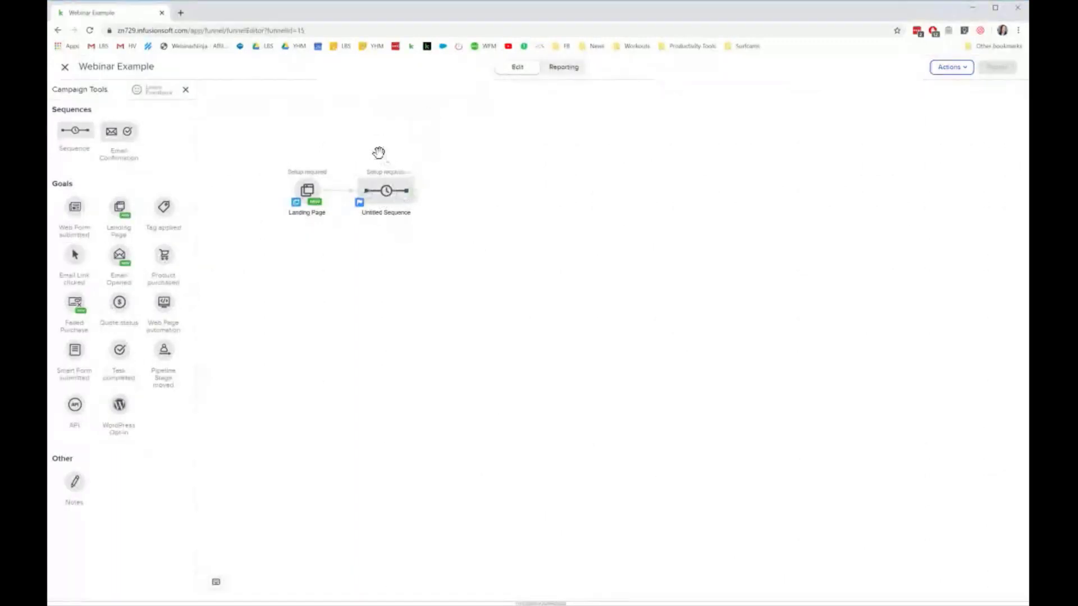
- Reopen the sequence, add a Send HTTP Post step below the field timer, and delete its connection to the Create Task step
{"action": "double_click", "coordinate": [393, 192]}
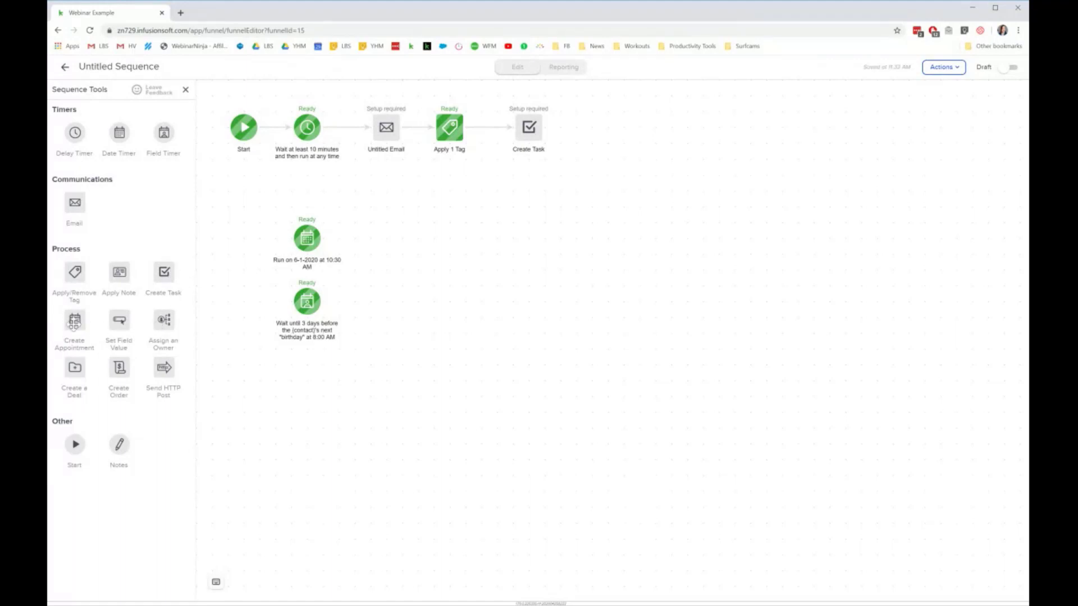
{"action": "left_click_drag", "start_coordinate": [165, 371], "coordinate": [307, 372]}
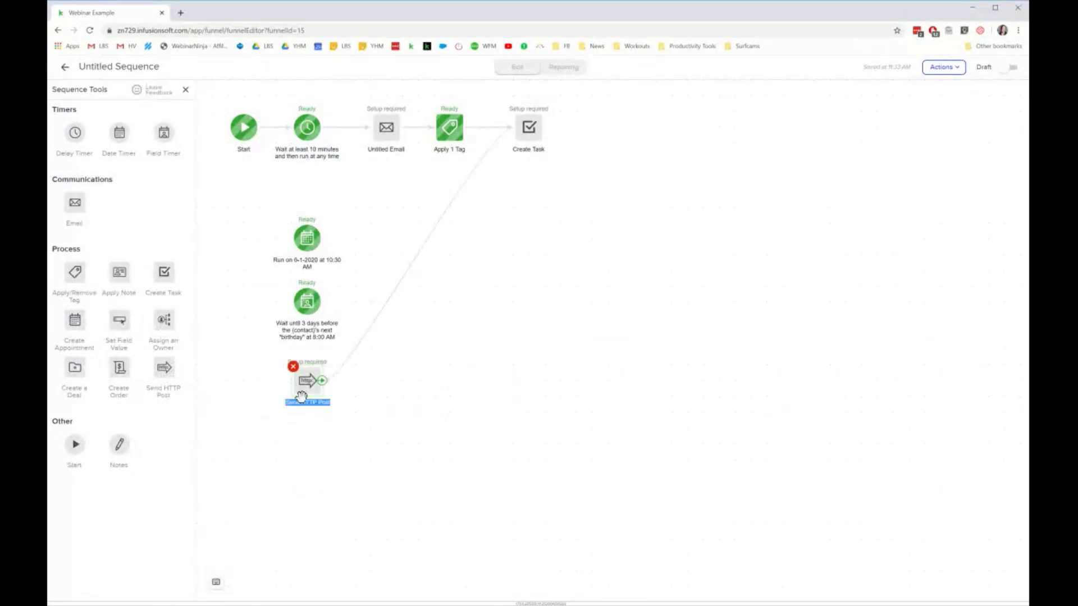
{"action": "left_click", "coordinate": [447, 214]}
{"action": "key", "text": "Delete"}
{"action": "left_click_drag", "start_coordinate": [437, 397], "coordinate": [438, 385]}
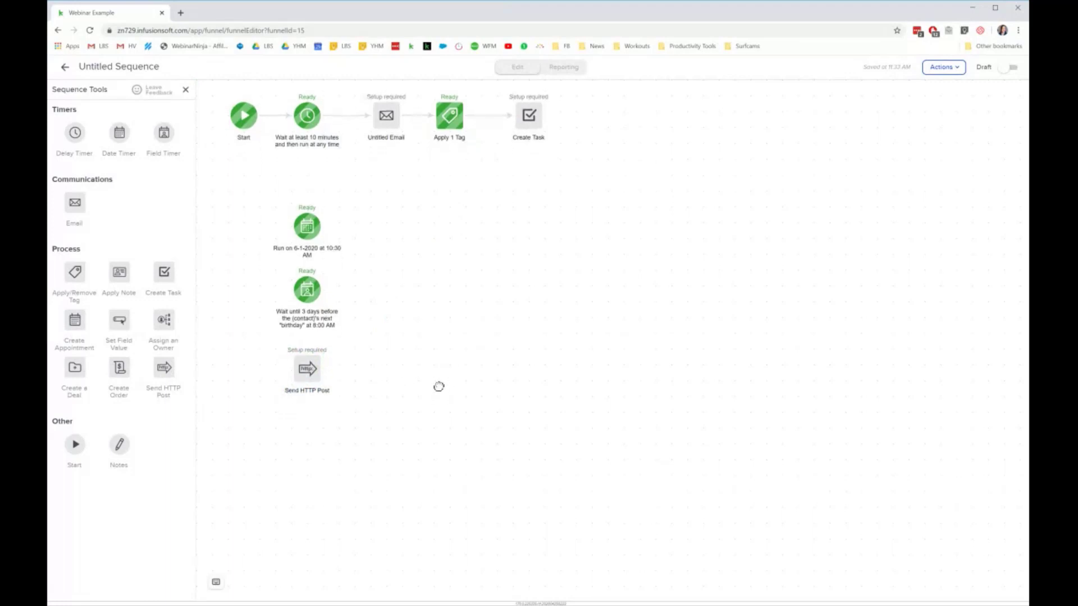
- Delete the unconnected date timer and field timer from the sequence, confirming both deletions
{"action": "mouse_move", "coordinate": [313, 372]}
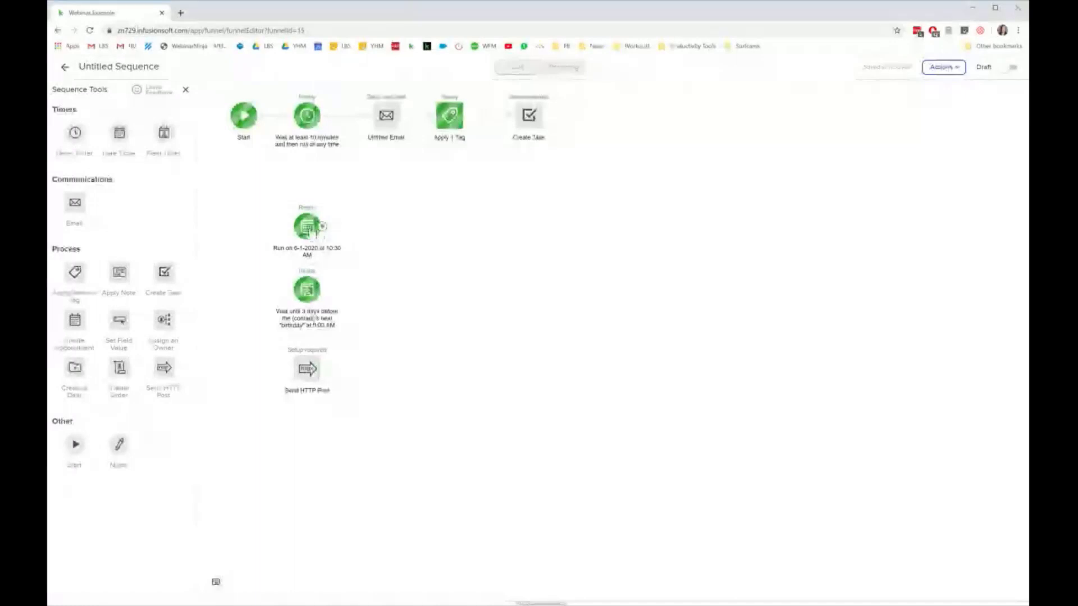
{"action": "left_click", "coordinate": [322, 225]}
{"action": "left_click", "coordinate": [318, 283]}
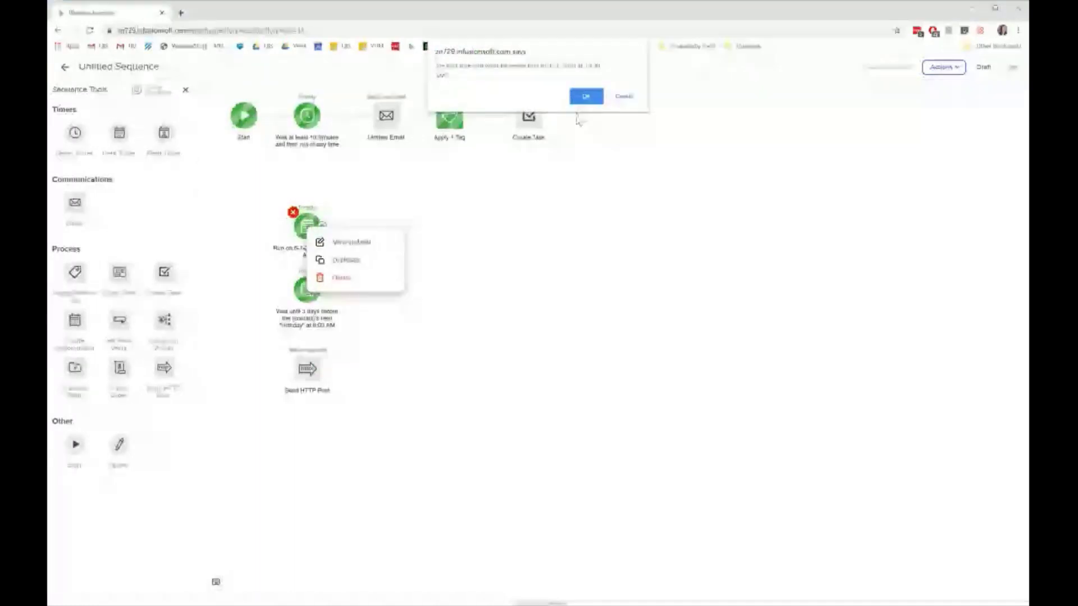
{"action": "left_click", "coordinate": [585, 96]}
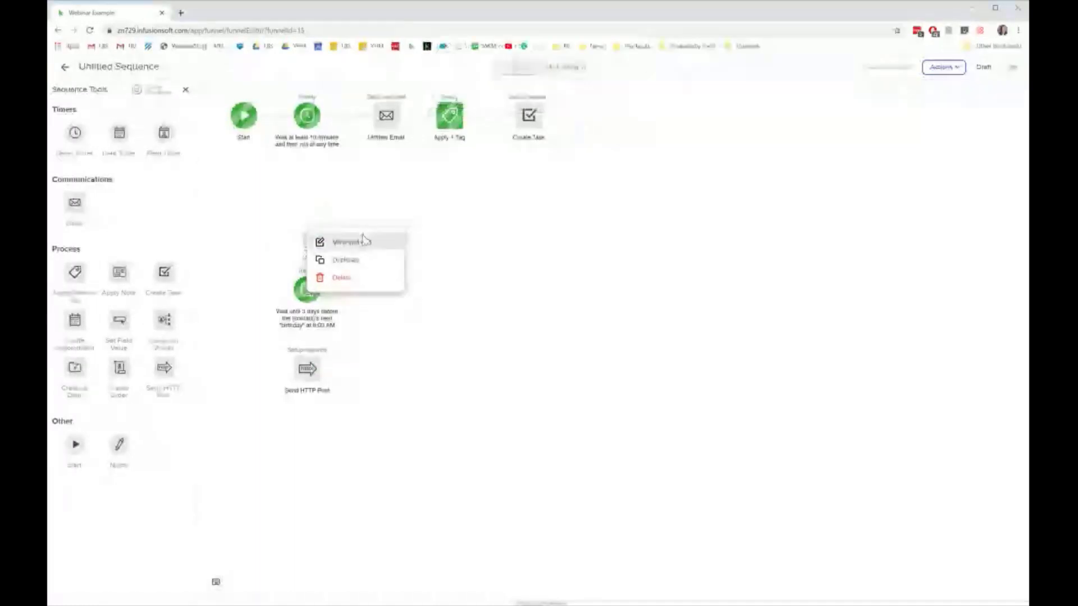
{"action": "left_click", "coordinate": [298, 307]}
{"action": "left_click", "coordinate": [332, 352]}
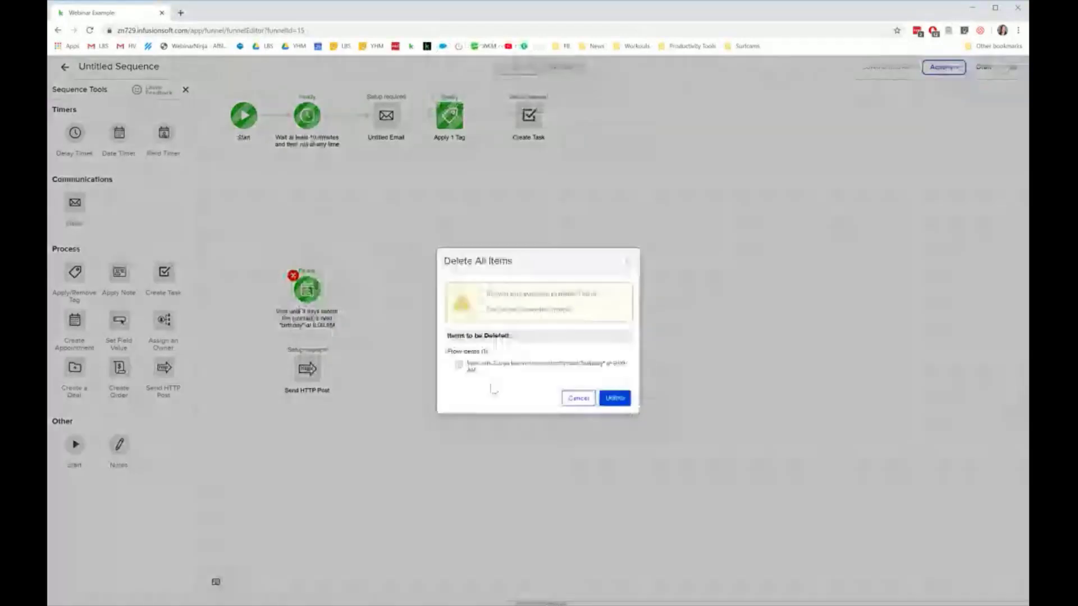
{"action": "left_click", "coordinate": [612, 399]}
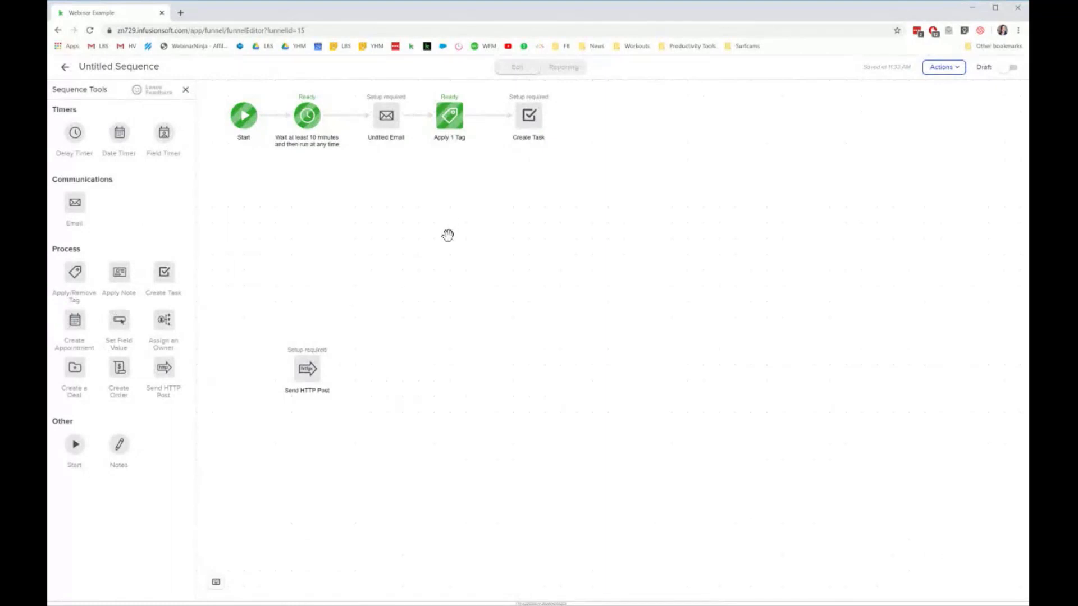
- Delete the Create Task step and its connection from the end of the sequence
{"action": "left_click_drag", "start_coordinate": [447, 235], "coordinate": [450, 243]}
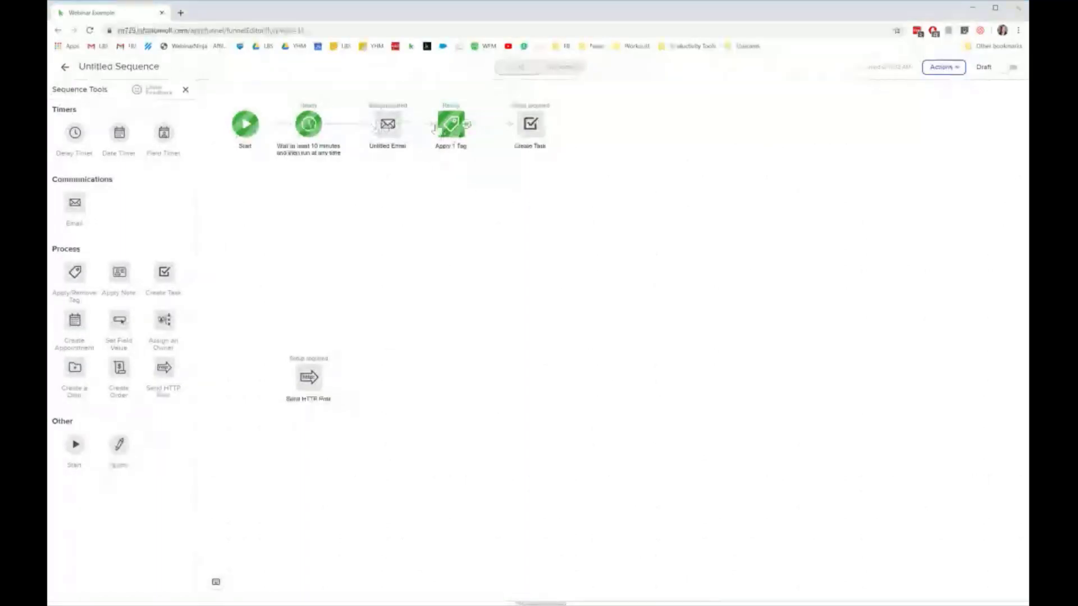
{"action": "left_click", "coordinate": [494, 124]}
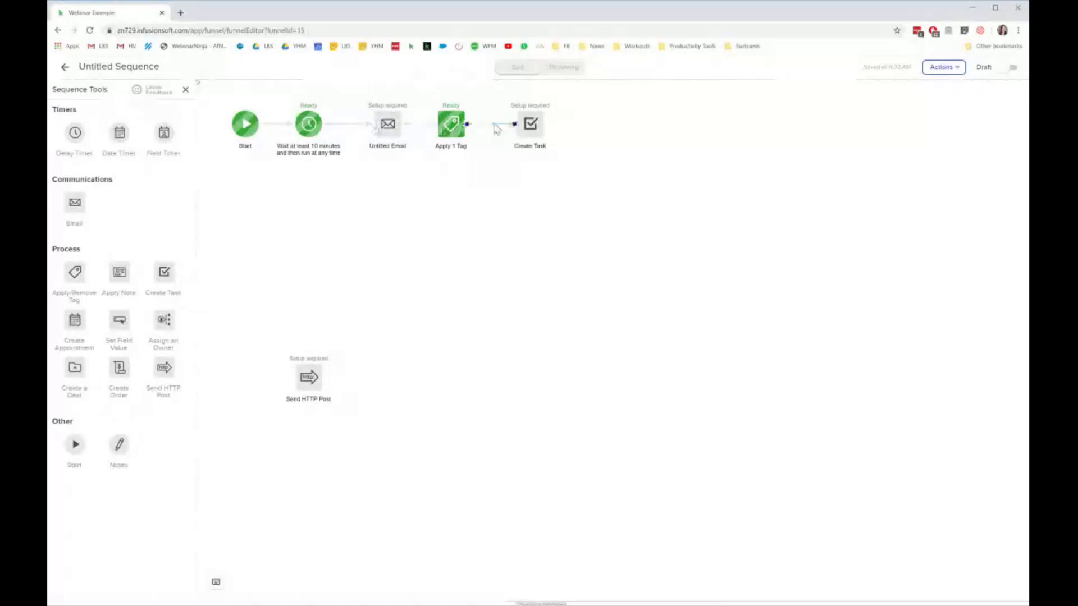
{"action": "right_click", "coordinate": [529, 128]}
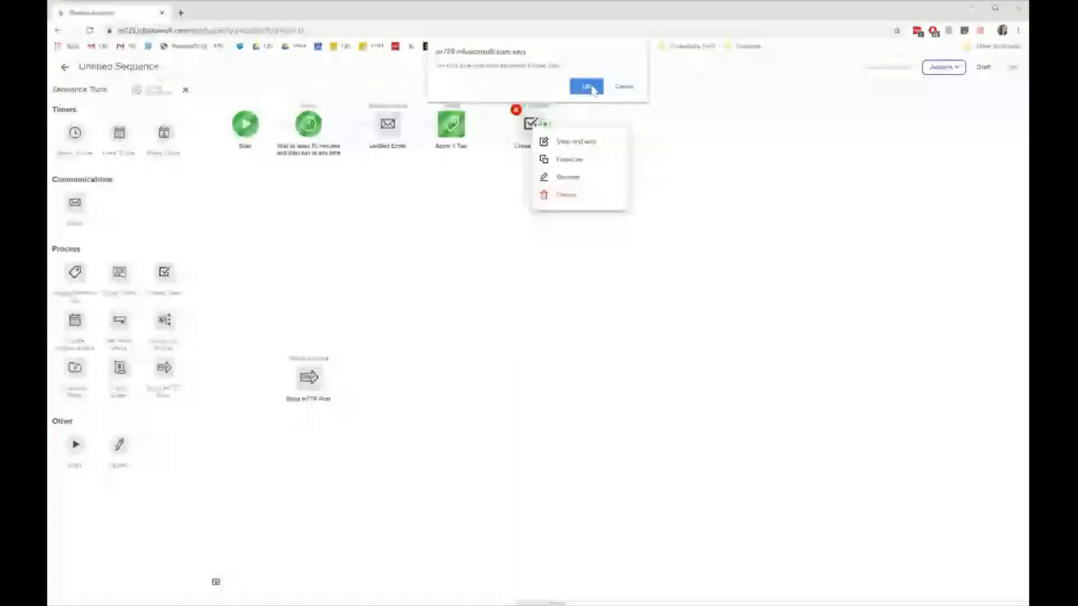
{"action": "left_click", "coordinate": [586, 87]}
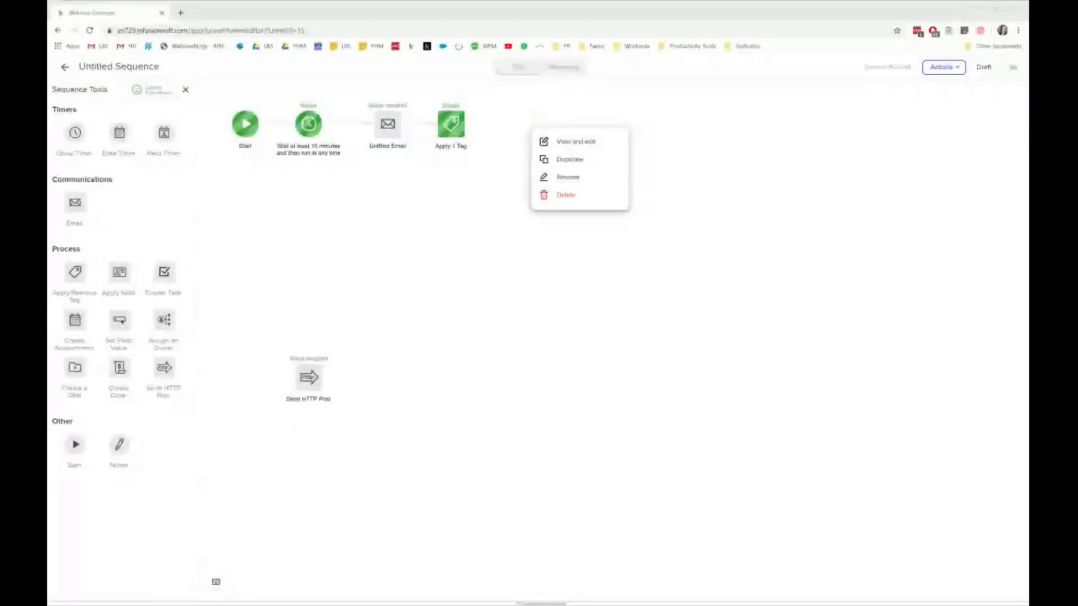
{"action": "left_click", "coordinate": [404, 390]}
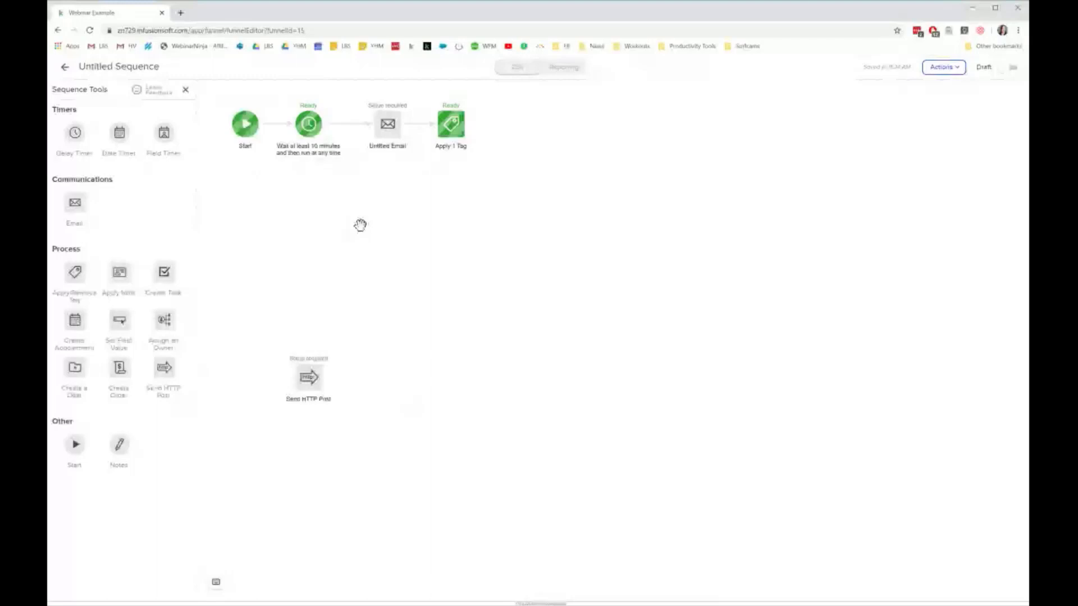
- Return to the campaign and add a Web Form submitted goal below the landing page goal, connected to the sequence
{"action": "left_click", "coordinate": [65, 67]}
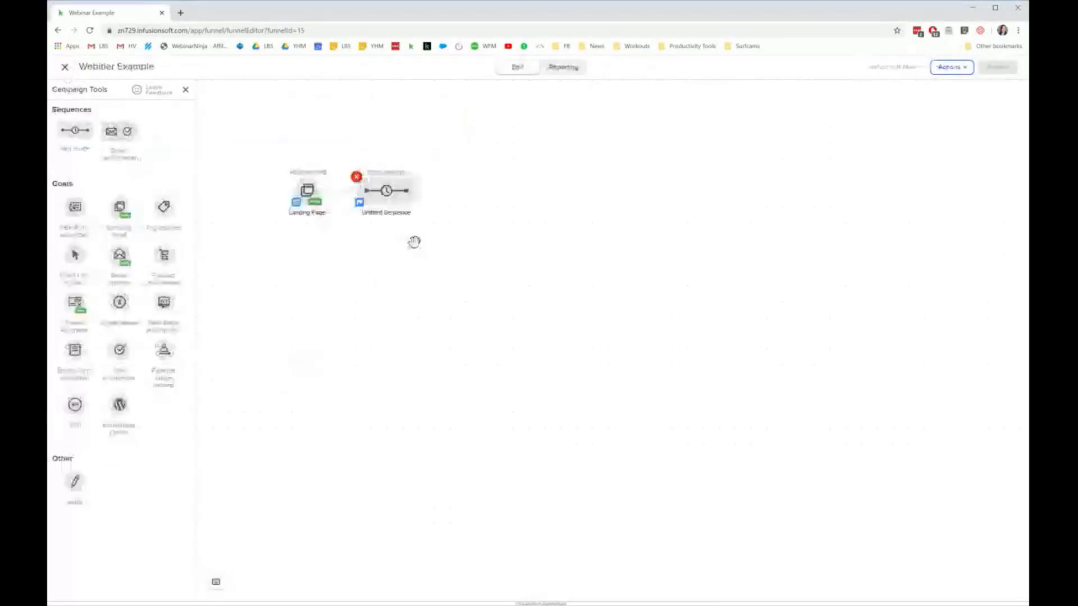
{"action": "mouse_move", "coordinate": [307, 192]}
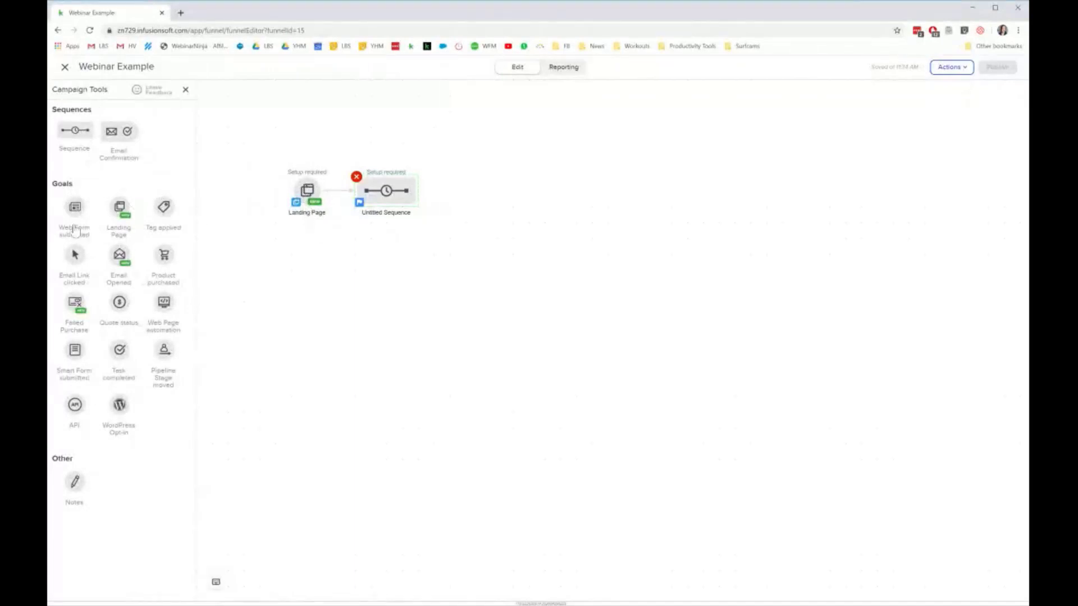
{"action": "left_click_drag", "start_coordinate": [75, 230], "coordinate": [386, 191]}
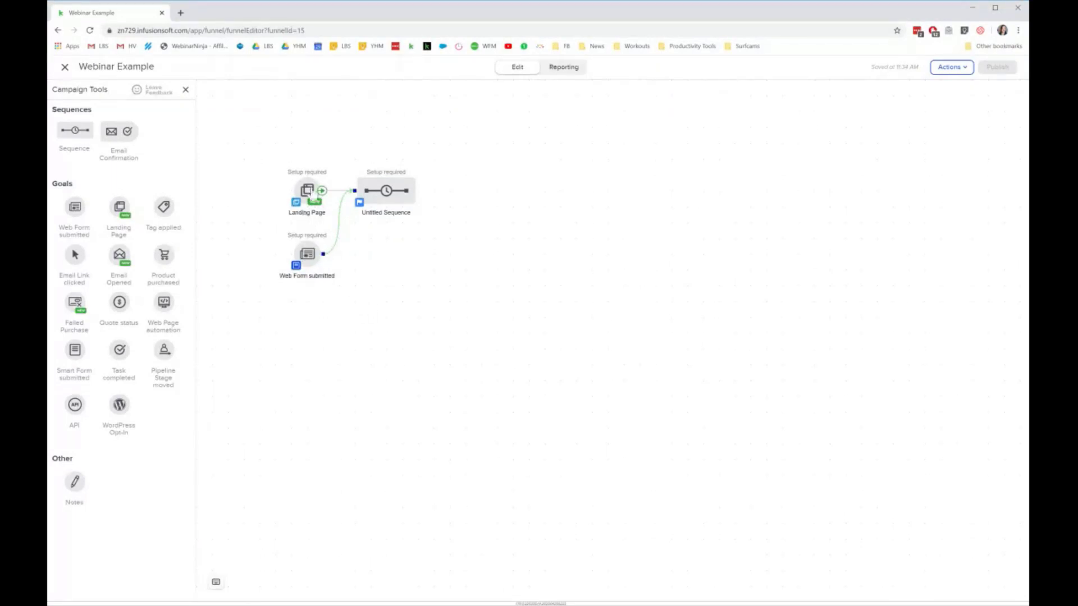
- Add a WordPress Opt-in goal above the landing page goal and connect it to the sequence
{"action": "left_click_drag", "start_coordinate": [118, 405], "coordinate": [357, 191]}
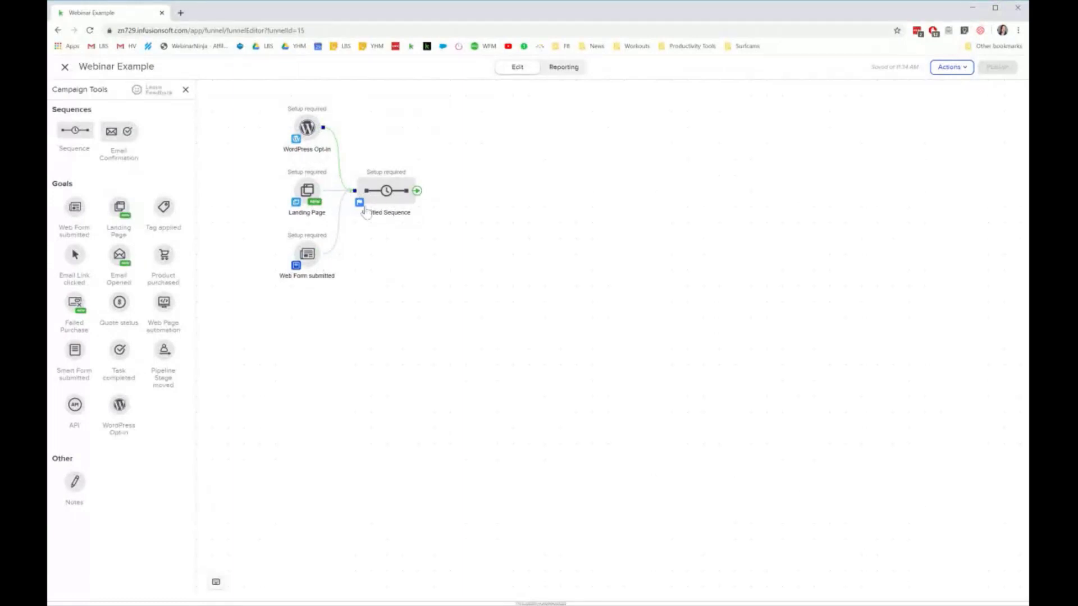
- Delete the WordPress Opt-in, Landing Page and Web Form submitted goals, and add a Product purchased goal connected to the sequence
{"action": "right_click", "coordinate": [308, 128]}
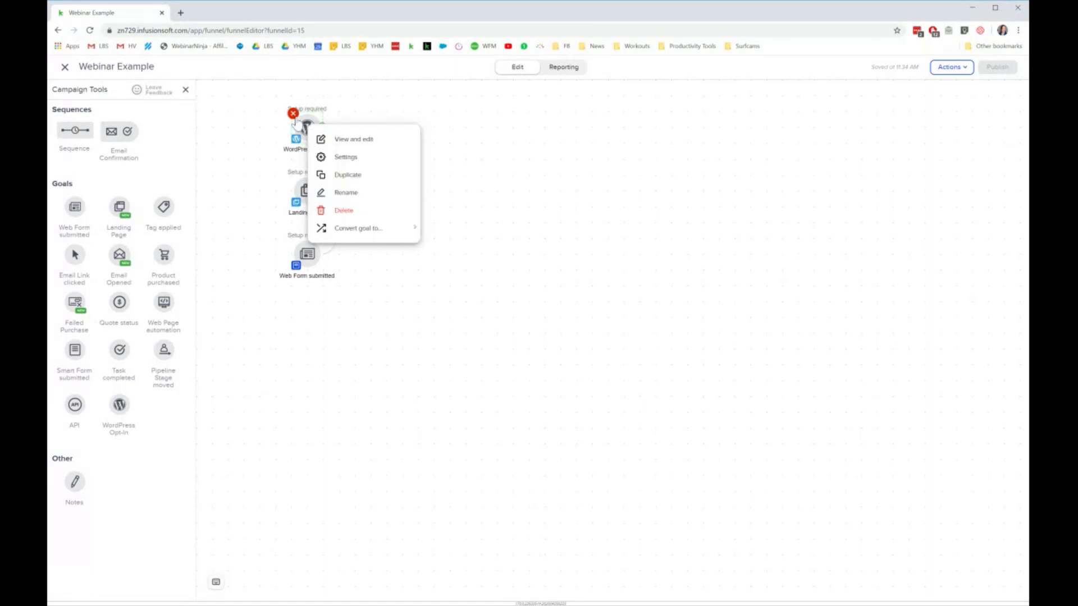
{"action": "key", "text": "Delete"}
{"action": "right_click", "coordinate": [297, 191]}
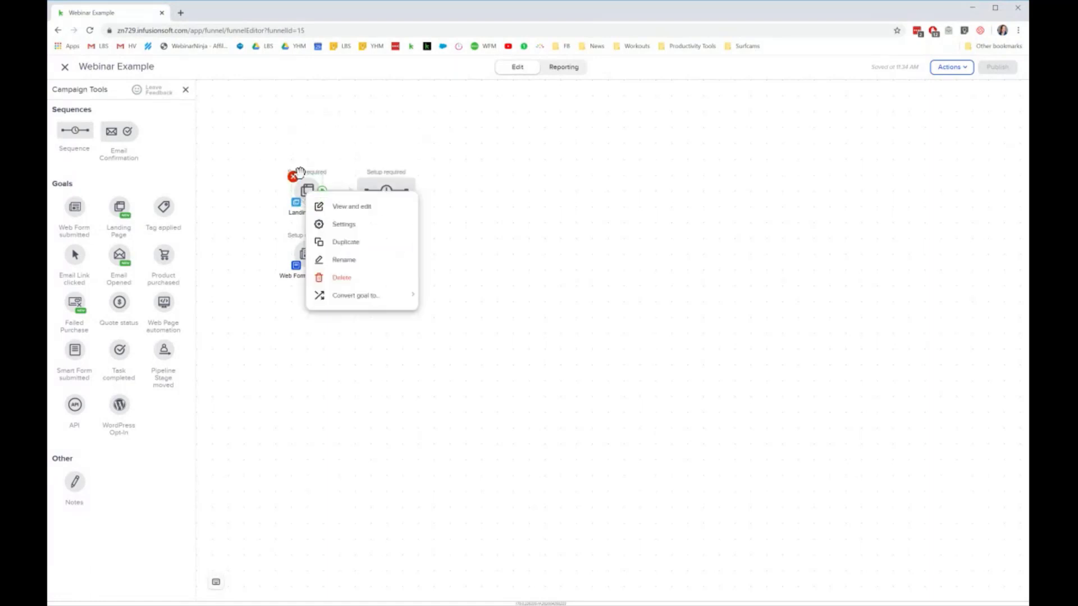
{"action": "key", "text": "Delete"}
{"action": "right_click", "coordinate": [292, 260]}
{"action": "key", "text": "Delete"}
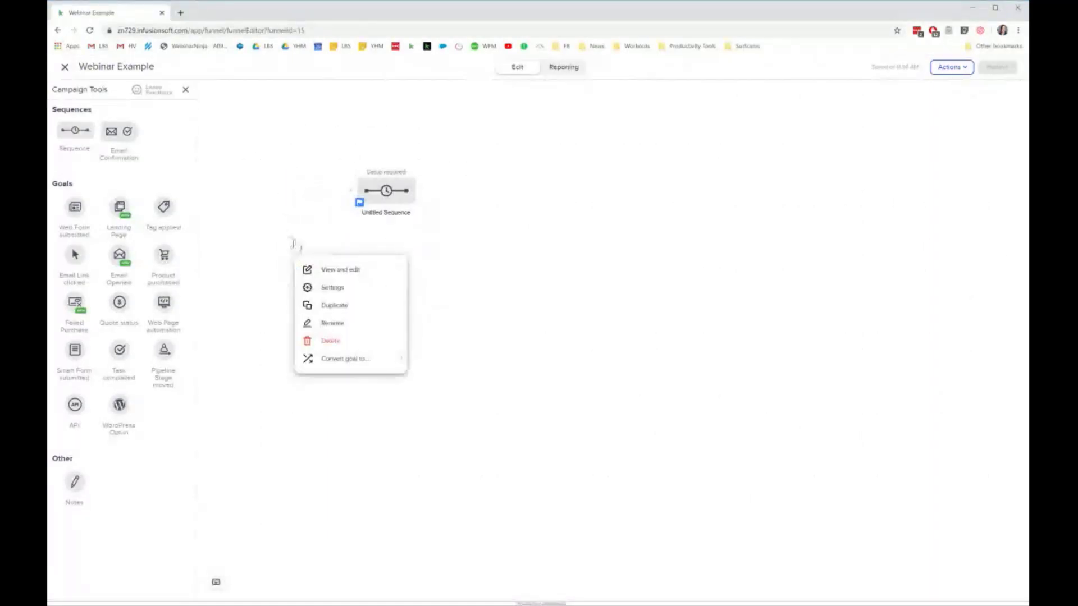
{"action": "left_click_drag", "start_coordinate": [160, 259], "coordinate": [384, 197]}
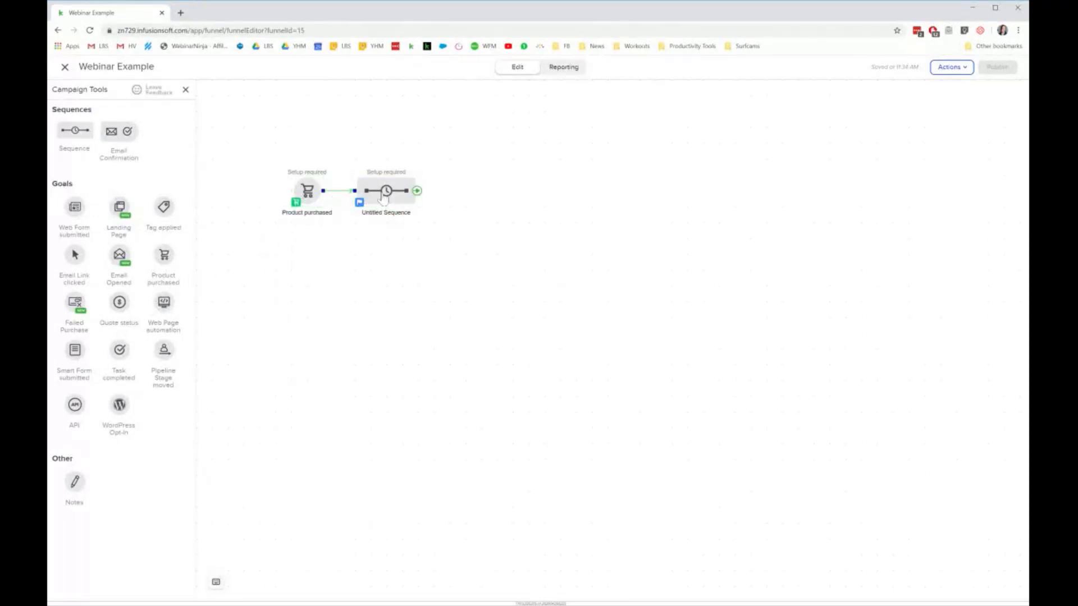
- Open the sequence and rename its untitled email step as Welcome
{"action": "double_click", "coordinate": [384, 194]}
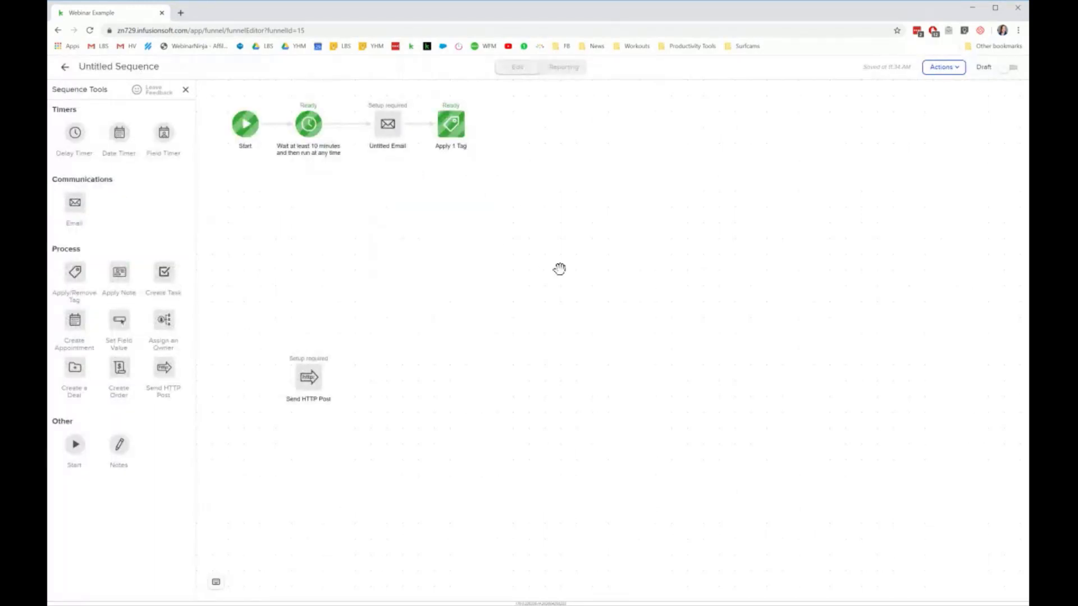
{"action": "double_click", "coordinate": [388, 148]}
{"action": "type", "text": "Welcome"}
{"action": "left_click", "coordinate": [535, 243]}
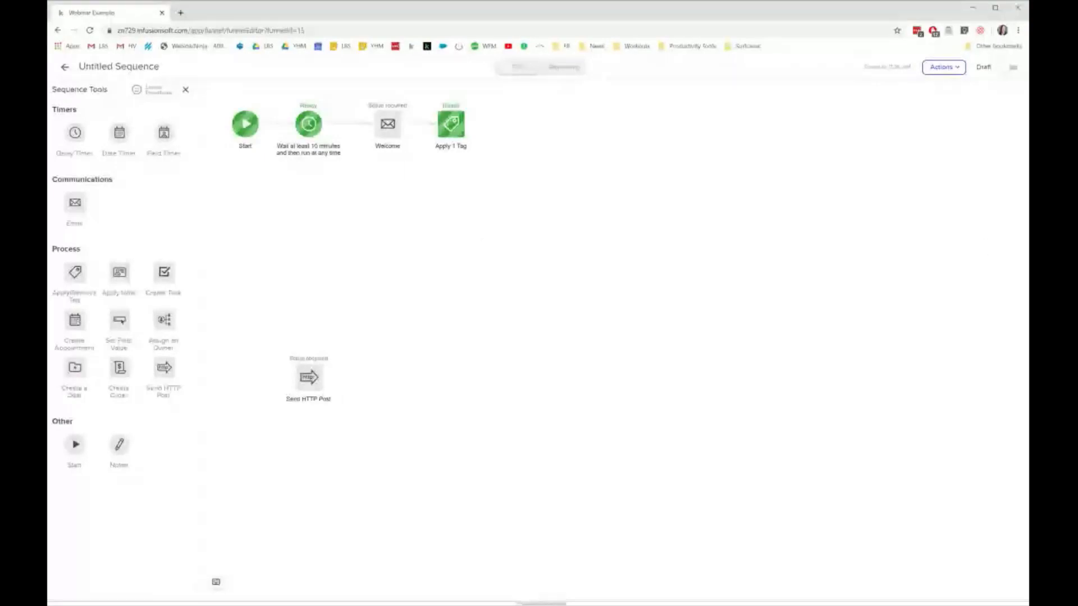
- Replace the tag in the Apply Tag step with a new tag, Zen Program Member, in the Customer Tags category, and save
{"action": "right_click", "coordinate": [452, 133]}
{"action": "double_click", "coordinate": [453, 129]}
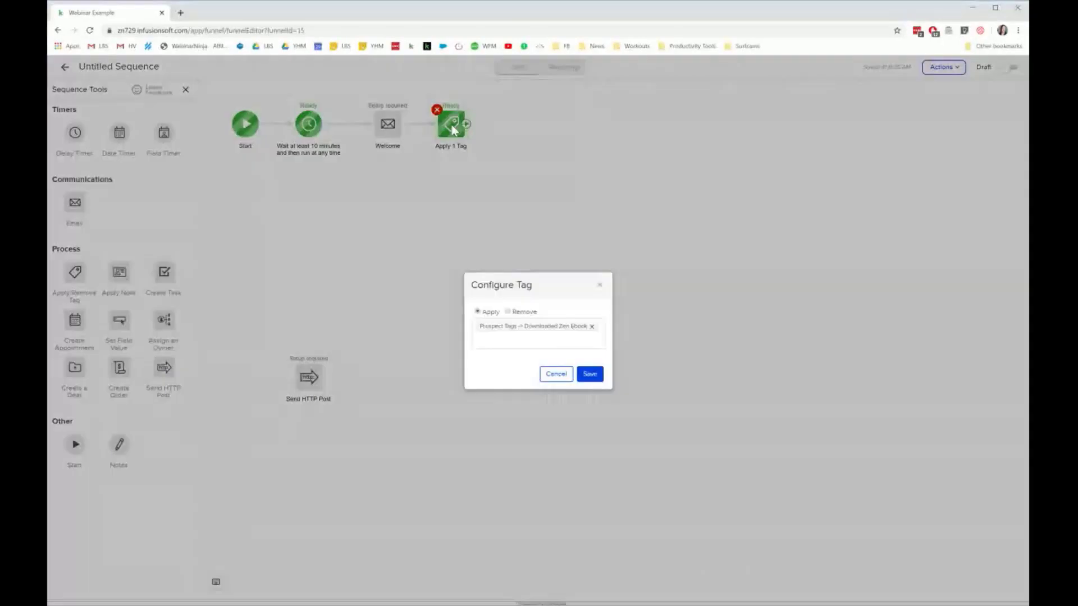
{"action": "left_click", "coordinate": [592, 326]}
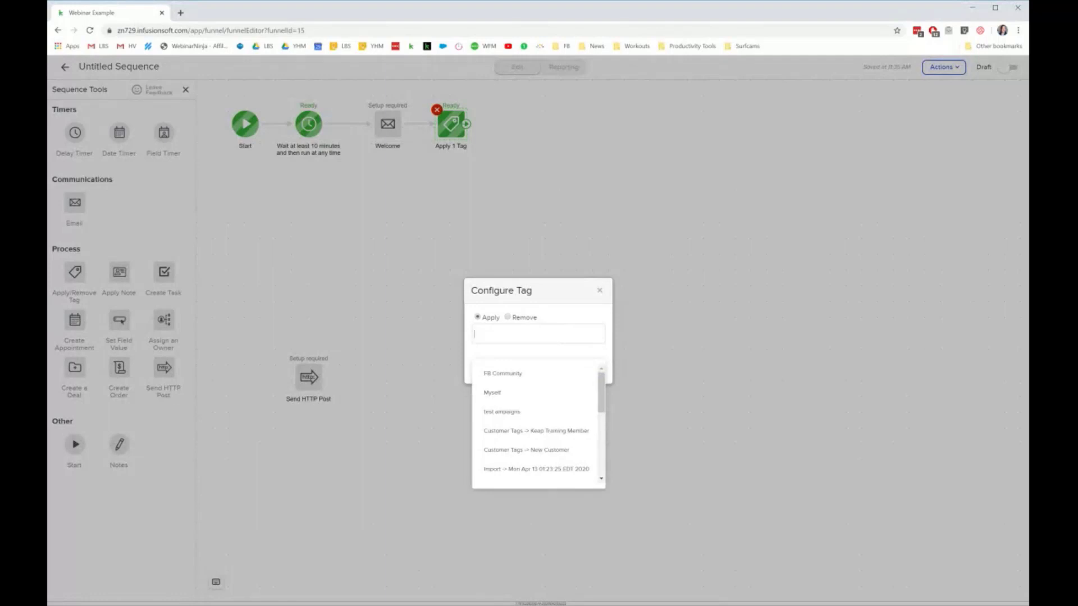
{"action": "type", "text": "Zen Pro"}
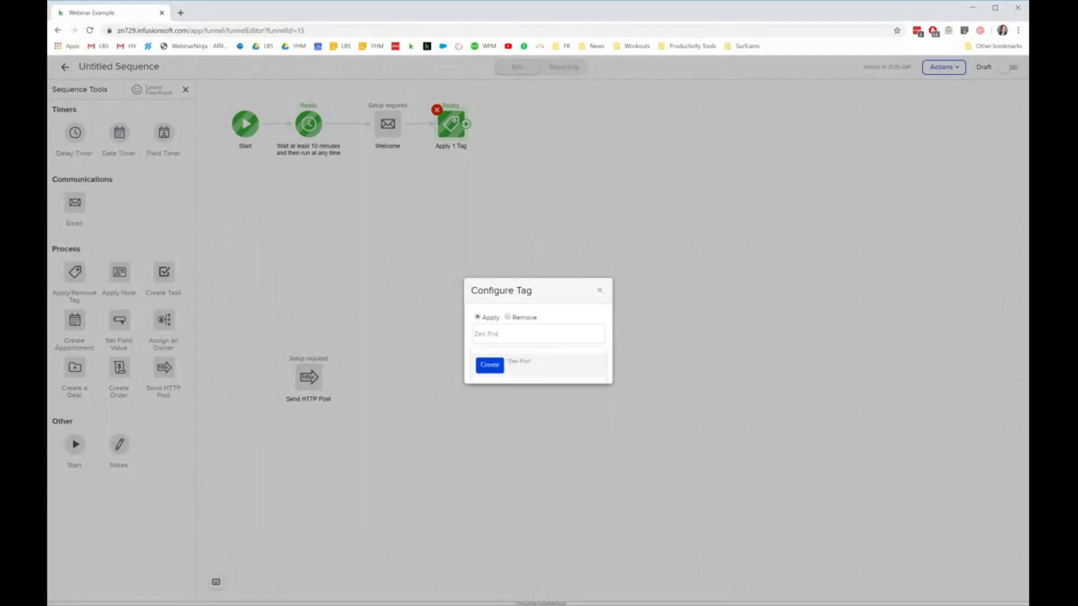
{"action": "type", "text": "gram Member"}
{"action": "left_click", "coordinate": [489, 366]}
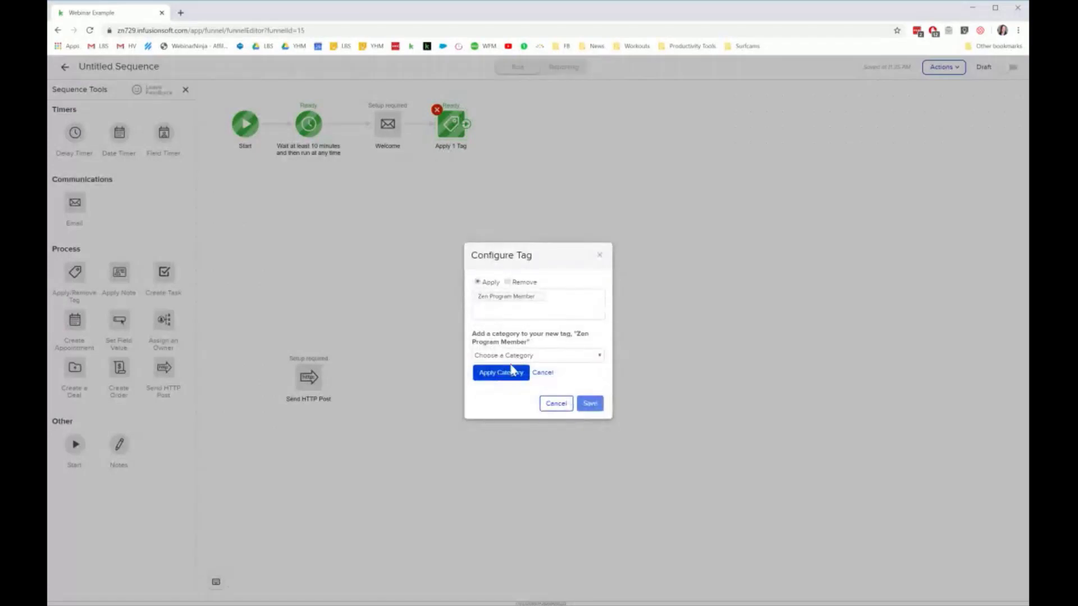
{"action": "left_click", "coordinate": [511, 367]}
{"action": "left_click", "coordinate": [485, 381]}
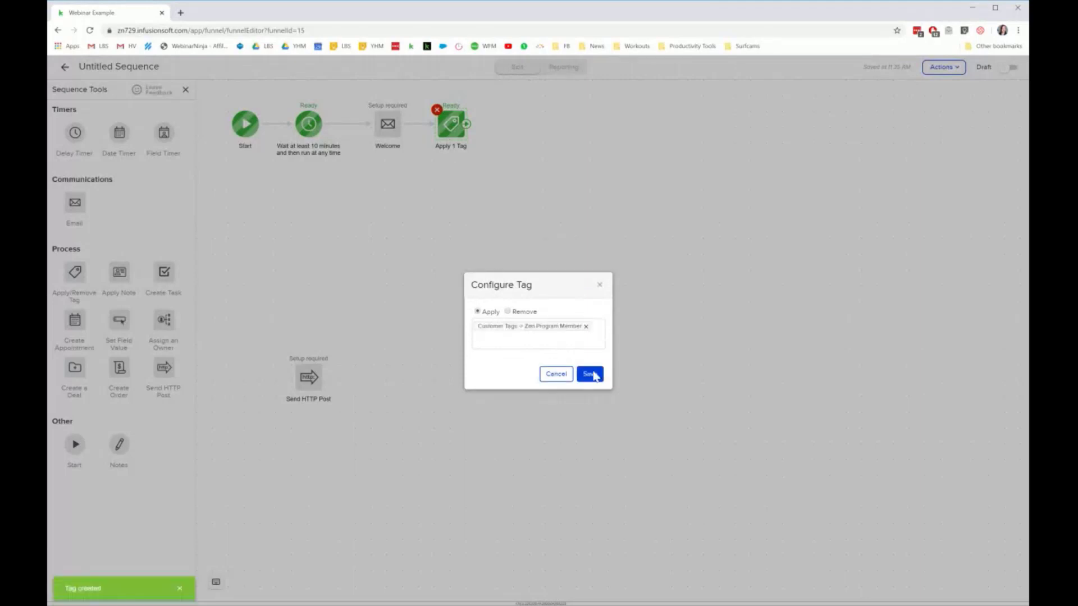
{"action": "left_click", "coordinate": [594, 374]}
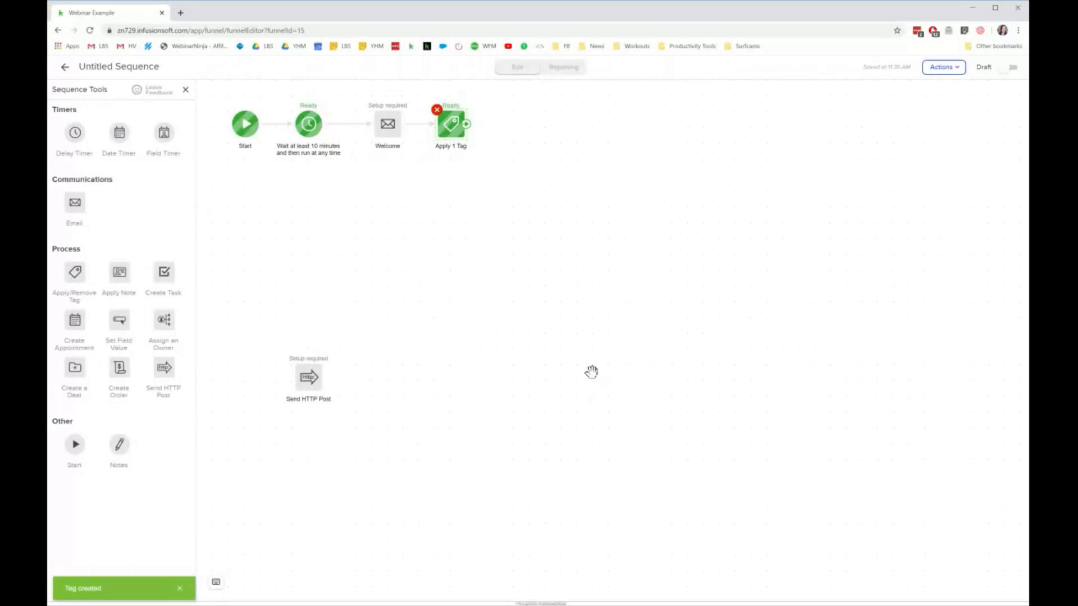
- Place the Send HTTP Post step beside the Apply Tag step and connect the tag step to it
{"action": "left_click_drag", "start_coordinate": [465, 123], "coordinate": [515, 132]}
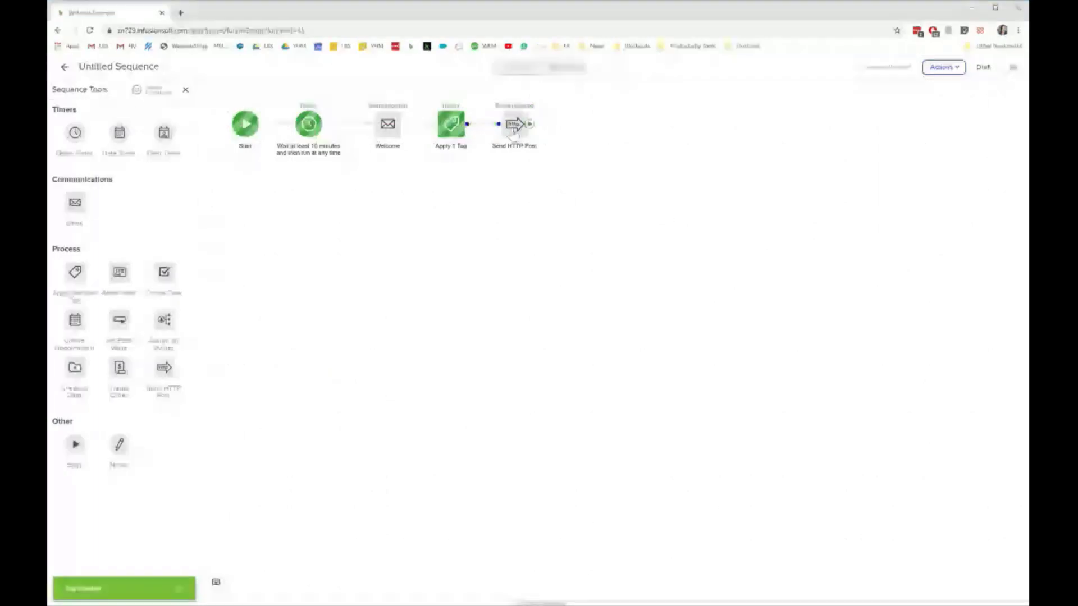
{"action": "left_click_drag", "start_coordinate": [515, 125], "coordinate": [531, 128]}
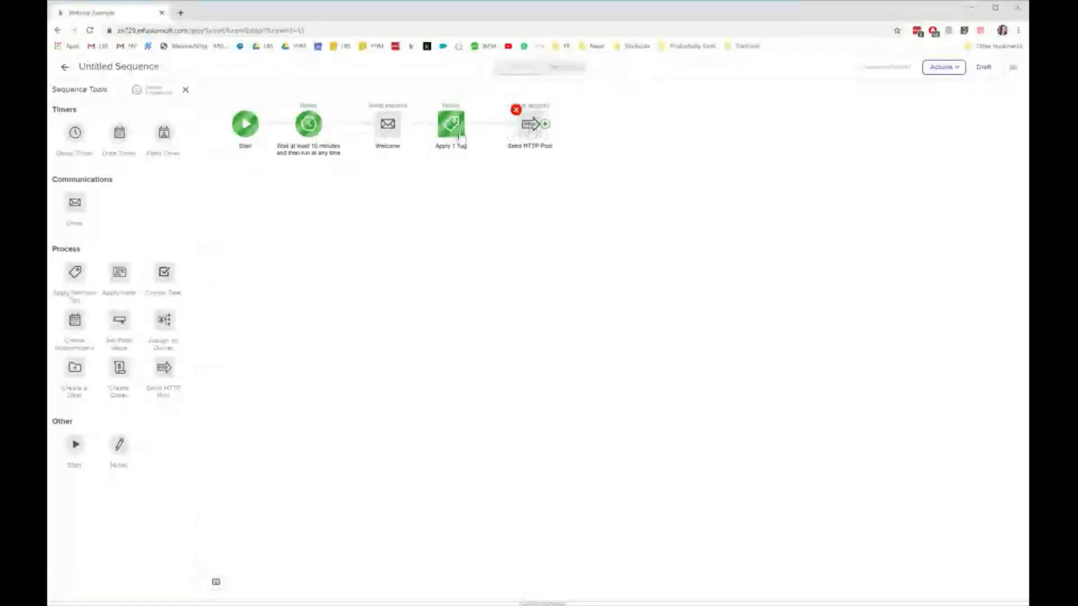
{"action": "left_click_drag", "start_coordinate": [456, 127], "coordinate": [544, 127]}
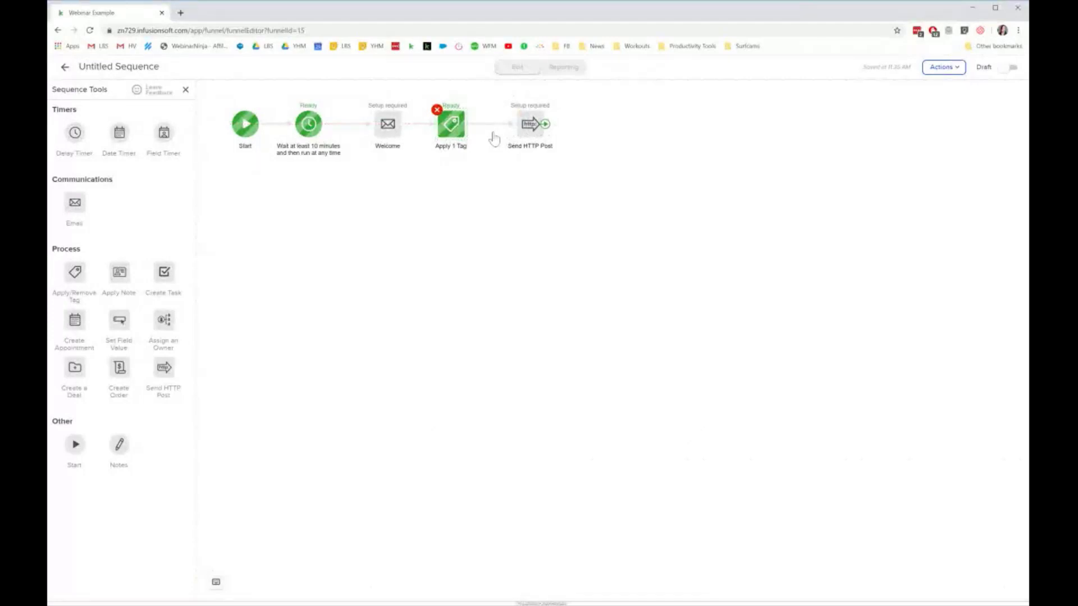
- Open the Send HTTP Post step to view its POST URL and name/value pair settings, and return to the sequence
{"action": "left_click", "coordinate": [528, 130]}
{"action": "double_click", "coordinate": [529, 130]}
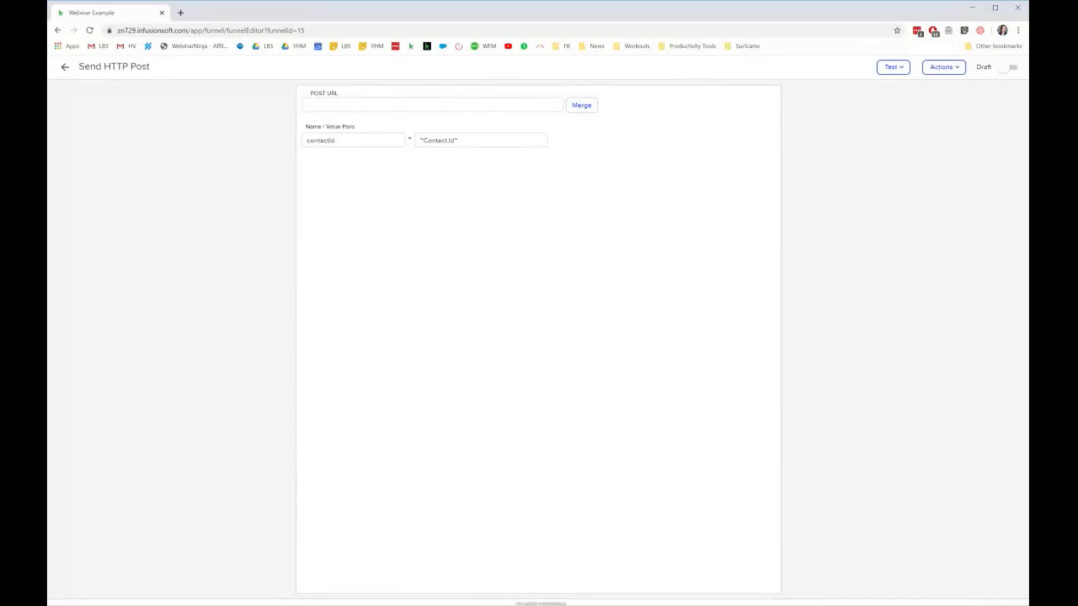
{"action": "mouse_move", "coordinate": [542, 124]}
{"action": "left_click", "coordinate": [66, 68]}
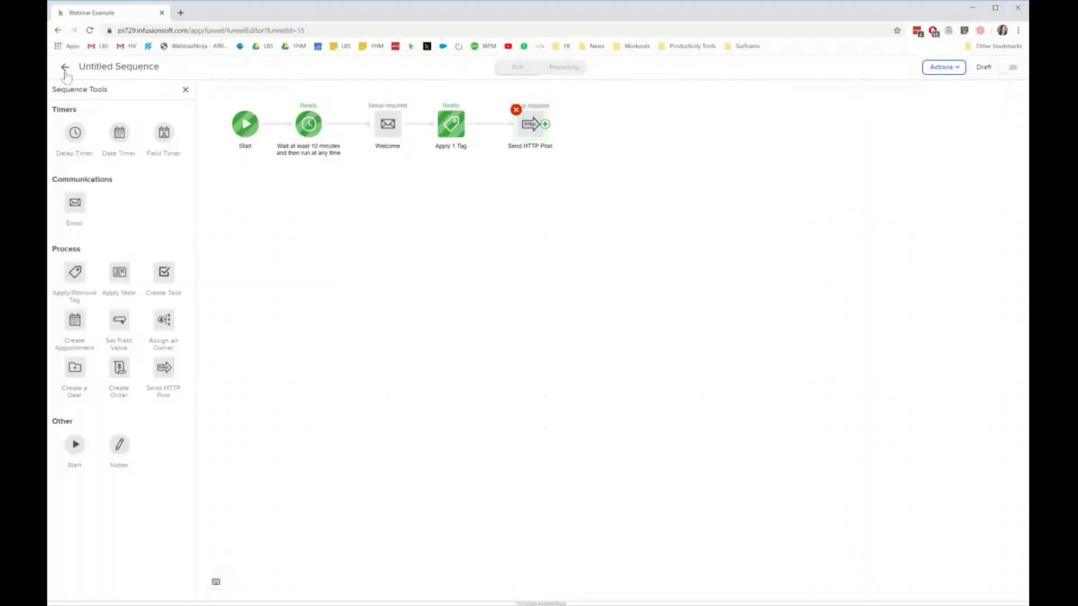
- Add an Email step after the Send HTTP Post step, connected to it
{"action": "left_click_drag", "start_coordinate": [75, 203], "coordinate": [570, 128]}
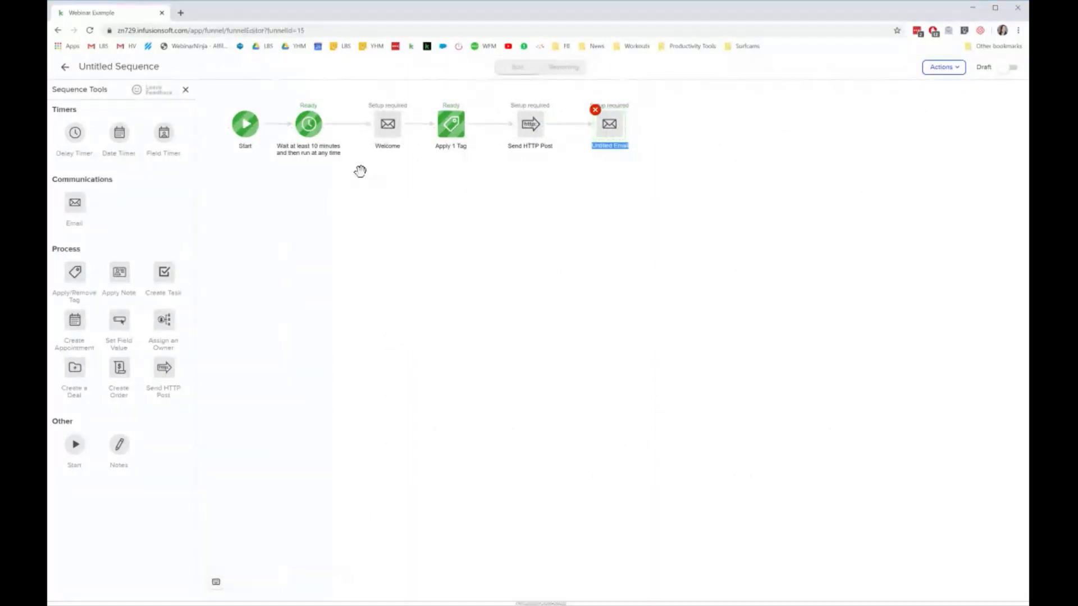
{"action": "mouse_move", "coordinate": [630, 117]}
{"action": "mouse_move", "coordinate": [531, 122]}
- Add a note below the steps telling a named teammate "you wrote the email, but you haven't added the links yet so don't make it ready yet."
{"action": "left_click_drag", "start_coordinate": [119, 444], "coordinate": [324, 305]}
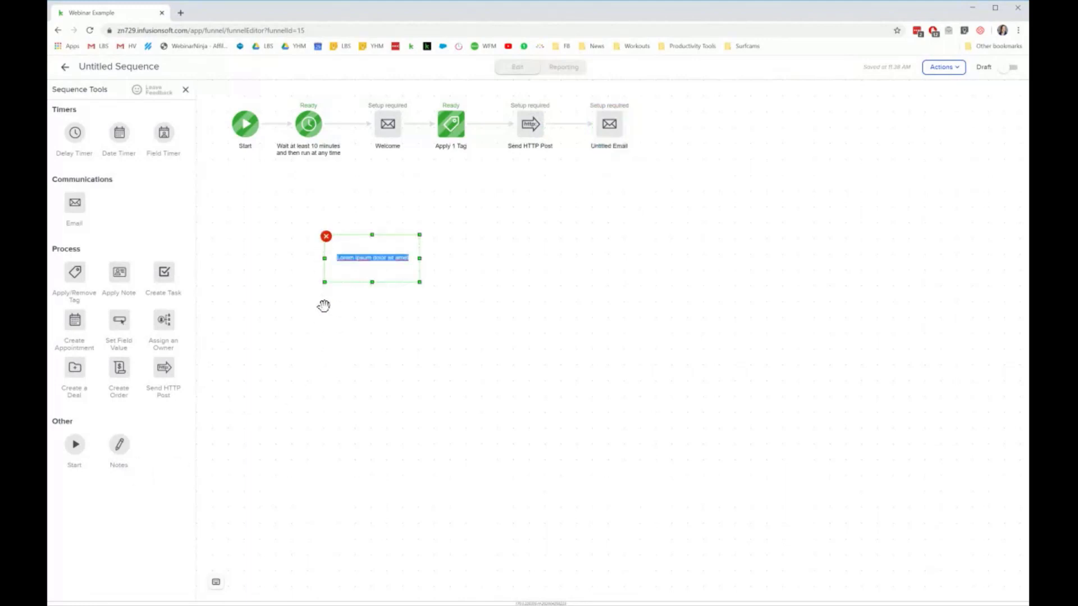
{"action": "type", "text": "Hello"}
{"action": "key", "text": "BackSpace"}
{"action": "key", "text": "BackSpace"}
{"action": "key", "text": "BackSpace"}
{"action": "key", "text": "BackSpace"}
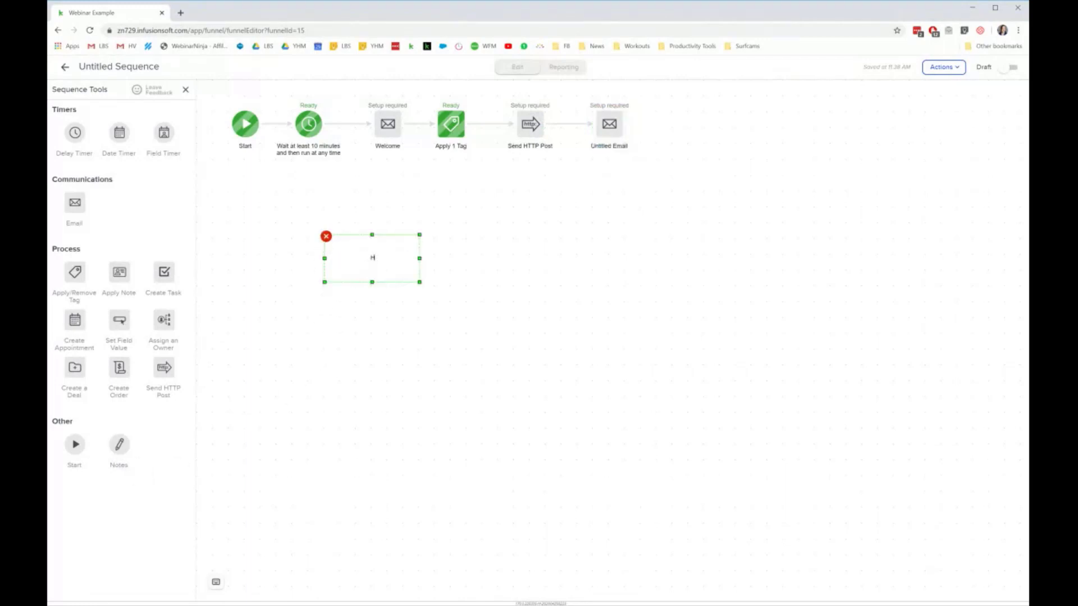
{"action": "type", "text": "aylee, you wrote the email, but you haven't added the links yet"}
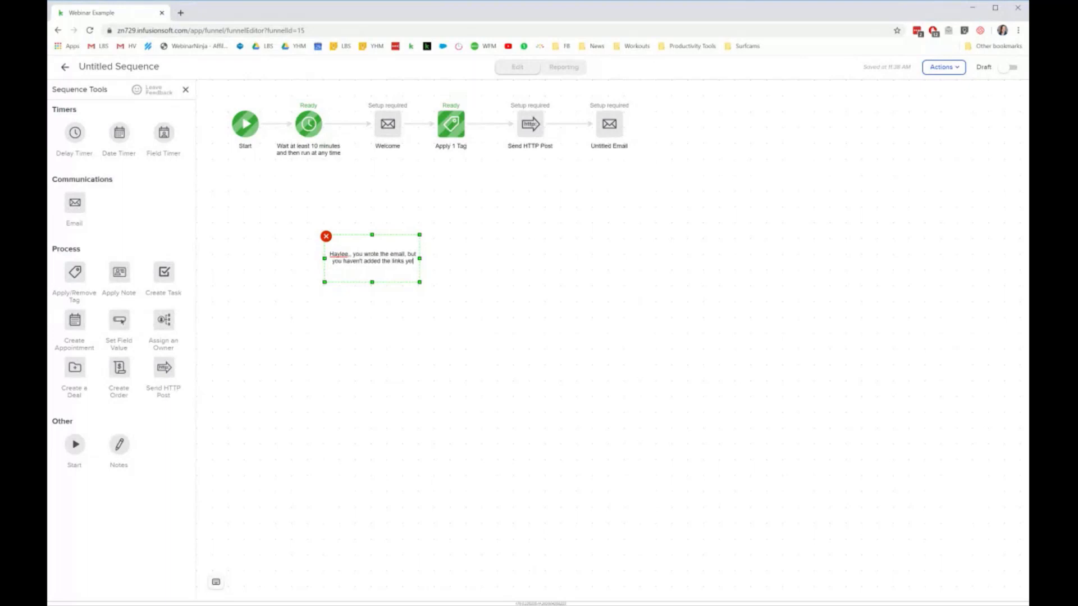
{"action": "type", "text": " so don't make"}
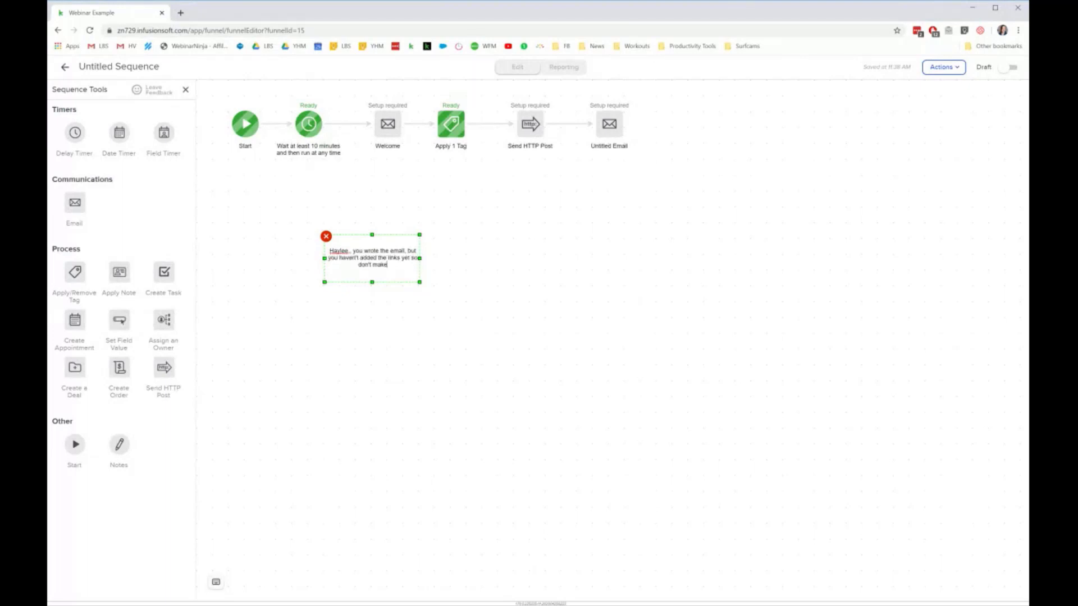
{"action": "type", "text": " it ready yet."}
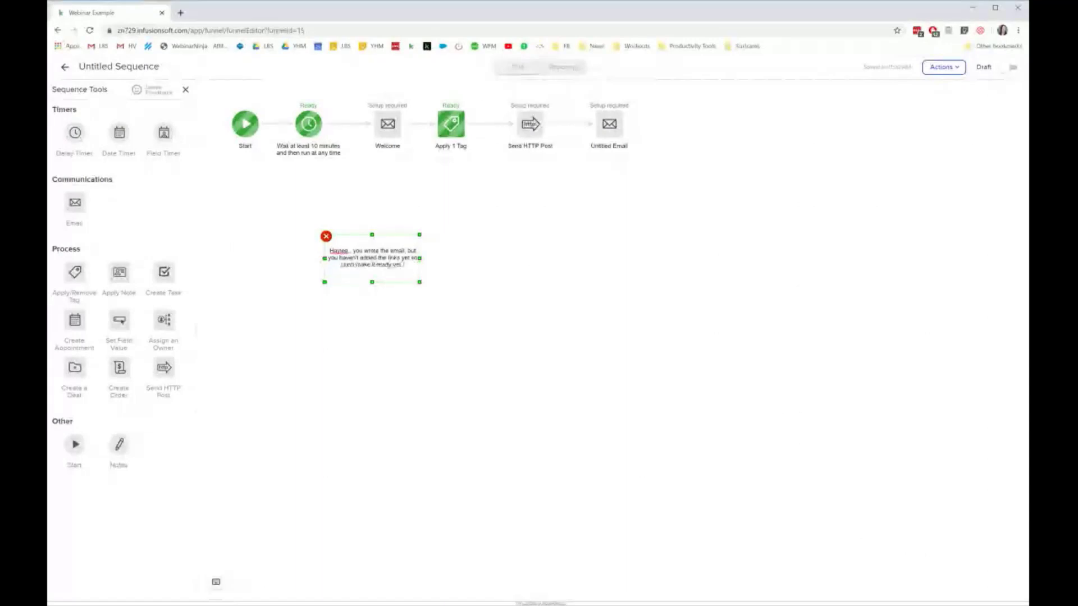
{"action": "left_click", "coordinate": [404, 352]}
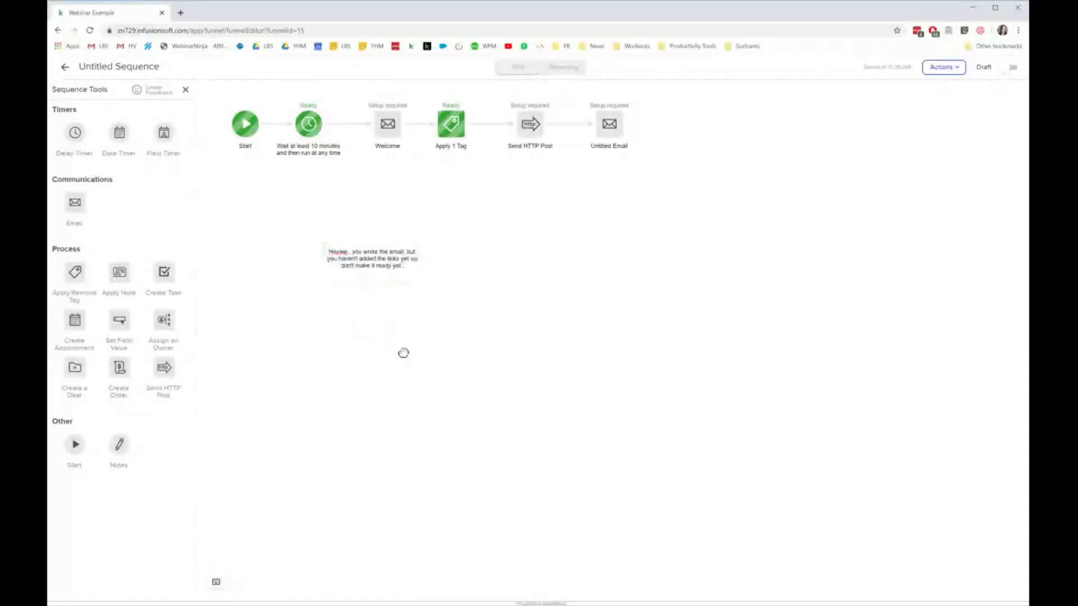
- Try to rename the Apply Tag step, cancelling its tag configuration each time
{"action": "left_click", "coordinate": [380, 135]}
{"action": "mouse_move", "coordinate": [452, 152]}
{"action": "mouse_move", "coordinate": [393, 149]}
{"action": "left_click", "coordinate": [452, 151]}
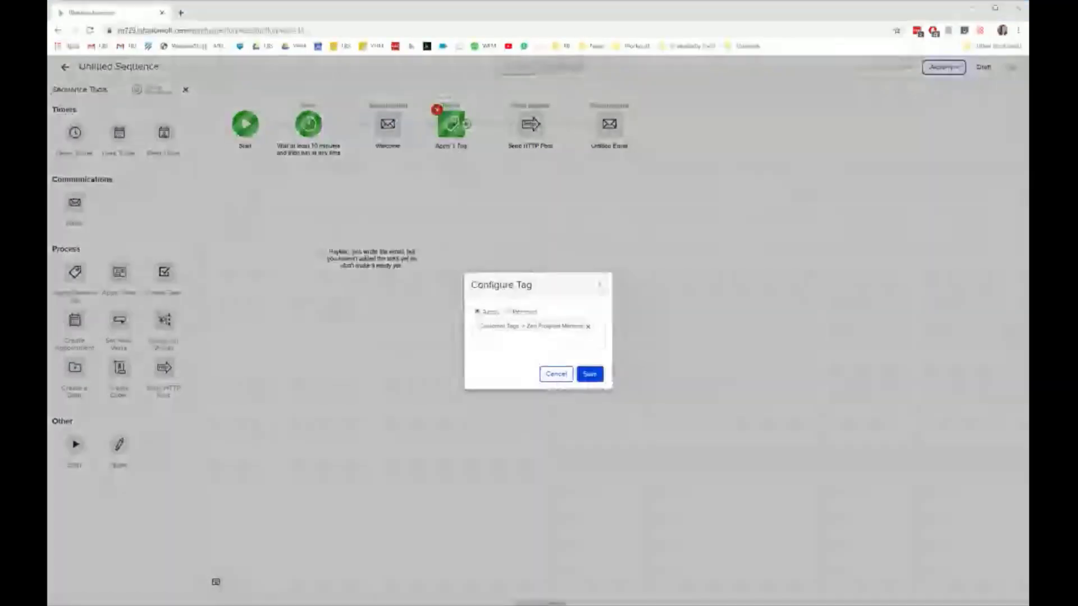
{"action": "left_click", "coordinate": [562, 374]}
{"action": "right_click", "coordinate": [449, 151]}
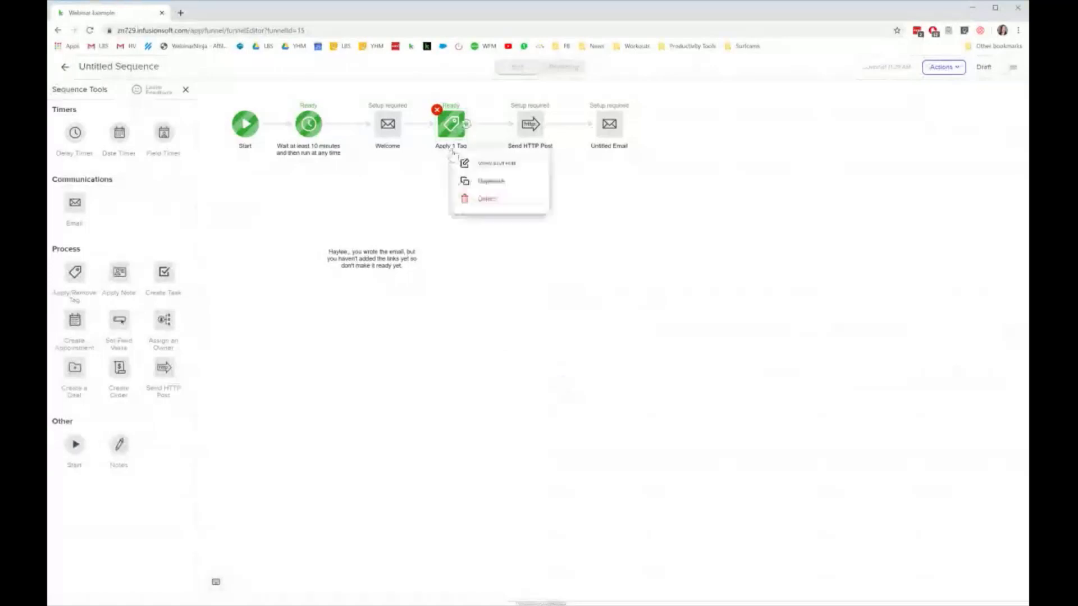
{"action": "left_click", "coordinate": [429, 164]}
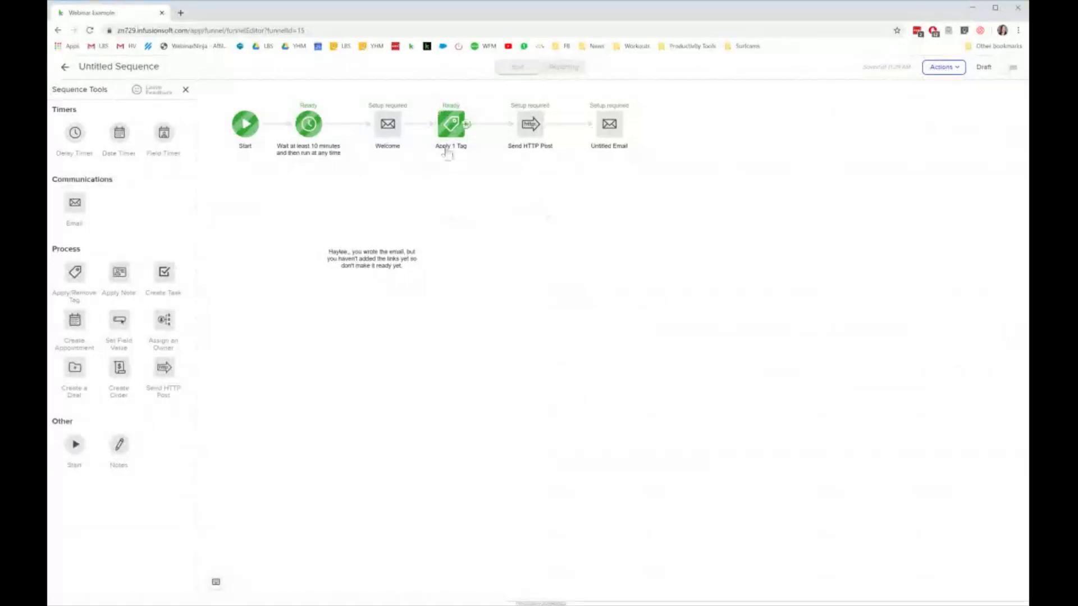
{"action": "right_click", "coordinate": [446, 150]}
{"action": "left_click", "coordinate": [452, 151]}
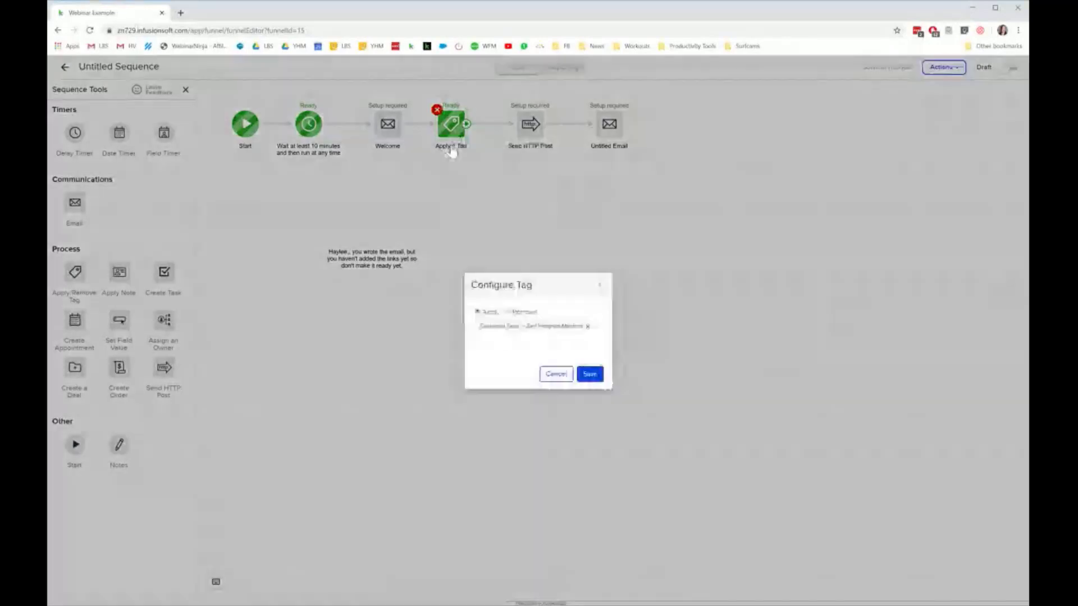
{"action": "left_click", "coordinate": [557, 375]}
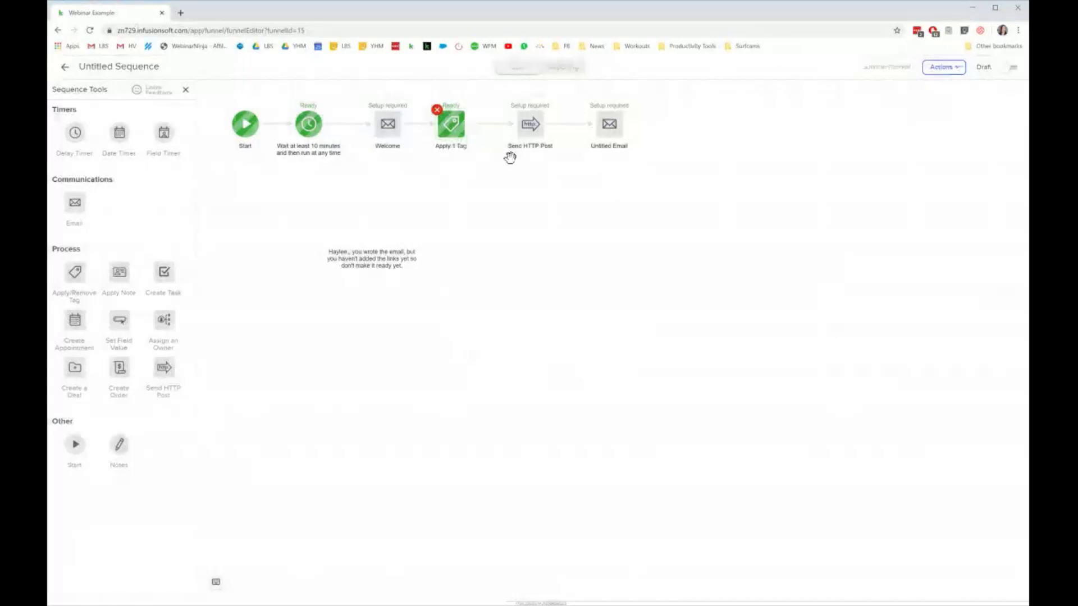
- Rename the last email step in the sequence as Send Logins
{"action": "left_click", "coordinate": [615, 151]}
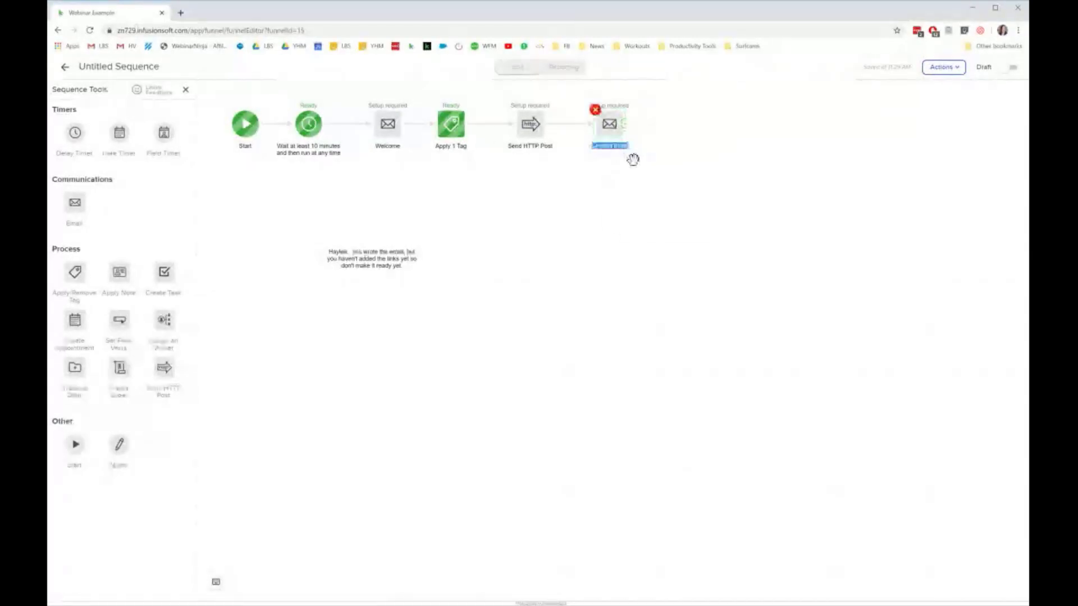
{"action": "type", "text": "Sentd"}
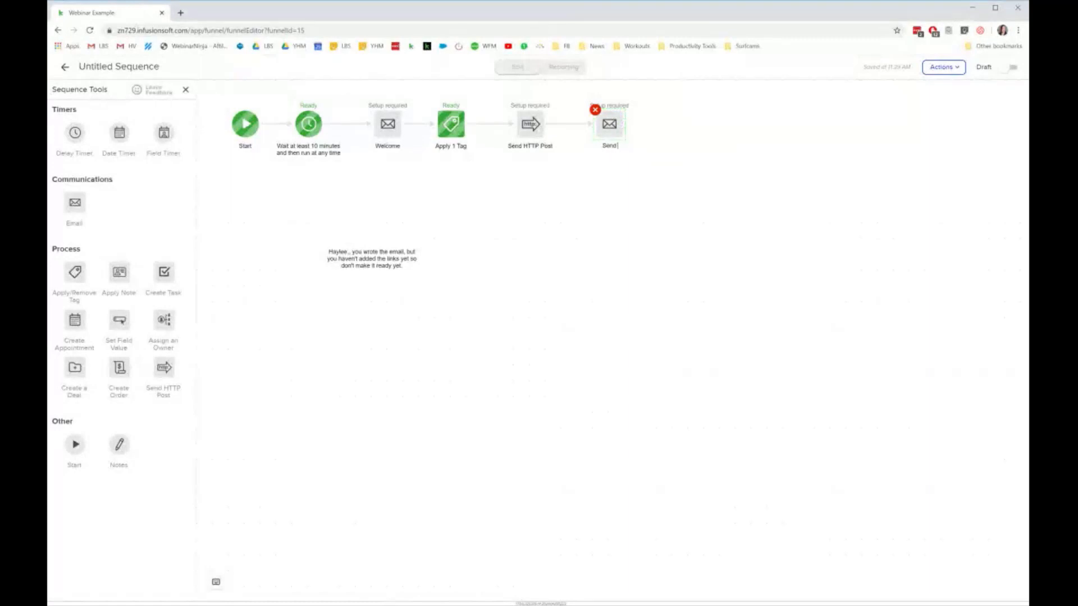
{"action": "type", "text": " Logins"}
{"action": "left_click", "coordinate": [724, 306]}
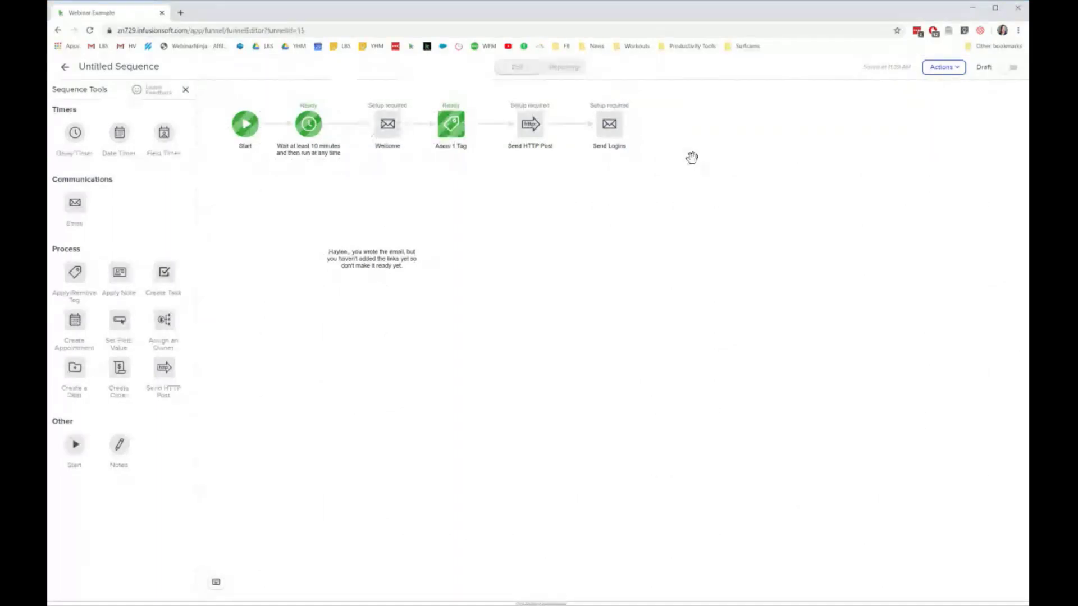
- Return to the Webinar Example campaign and rename its untitled sequence as "Send Welcome email and logins"
{"action": "left_click", "coordinate": [66, 68]}
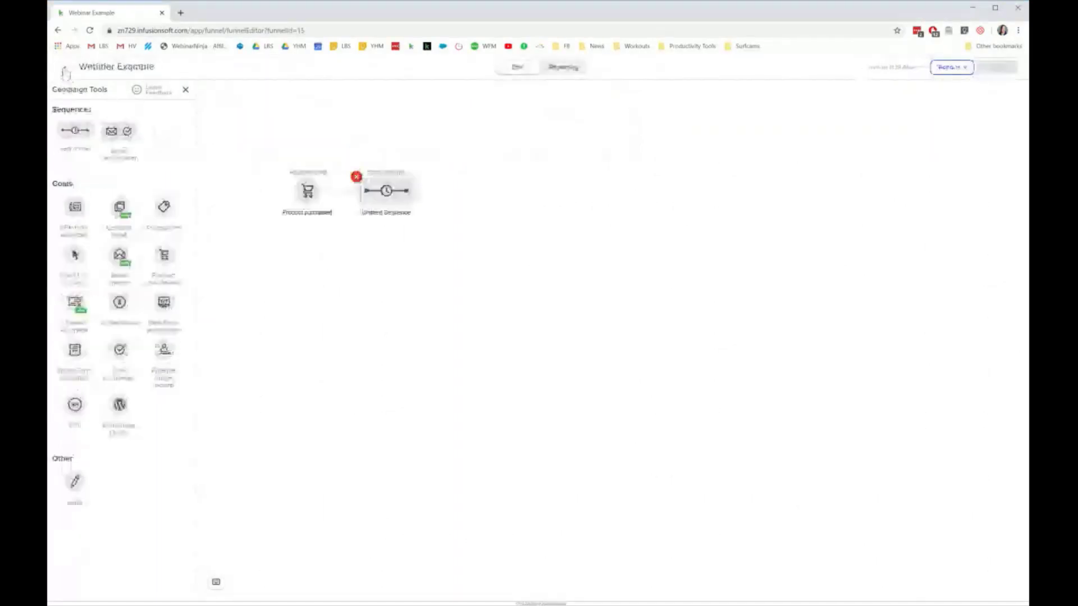
{"action": "left_click", "coordinate": [391, 214]}
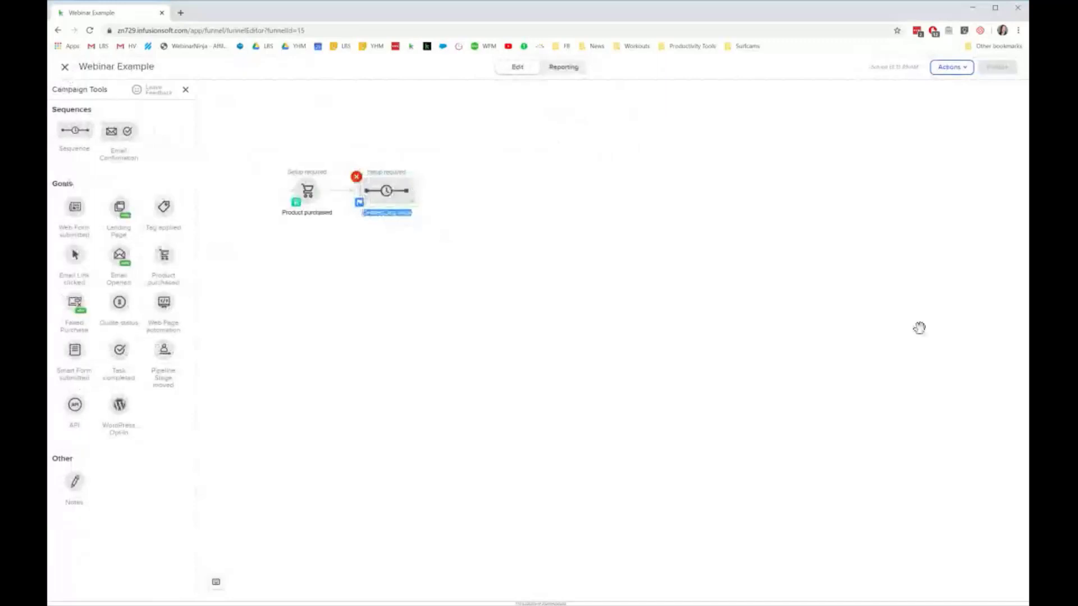
{"action": "type", "text": "Send Welcome"}
{"action": "type", "text": "email and f"}
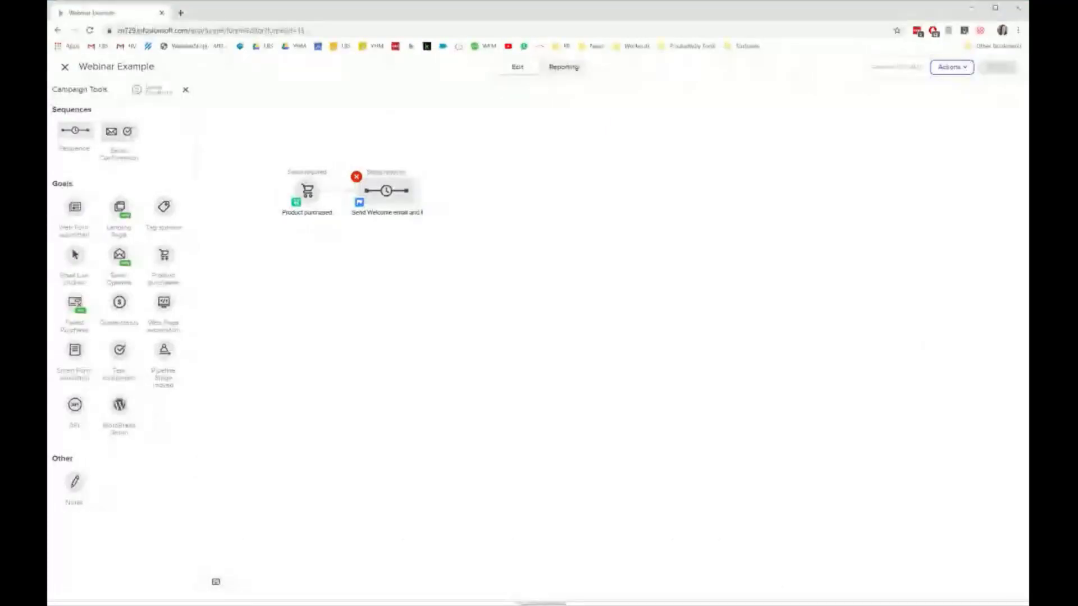
{"action": "type", "text": "orms"}
{"action": "left_click", "coordinate": [466, 298]}
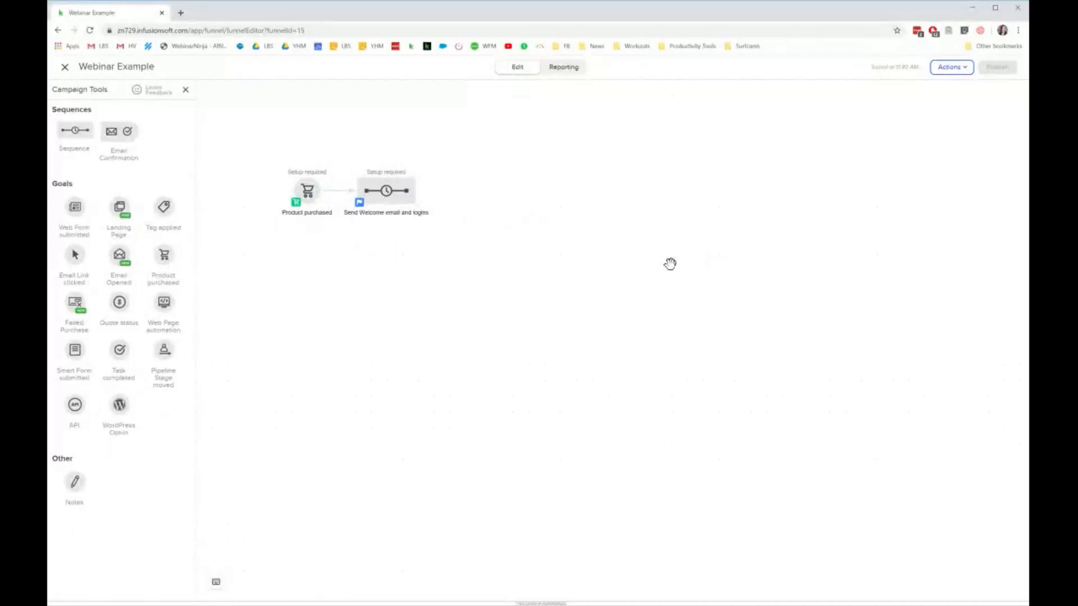
- Open the Welcome email inside the Send Welcome email and logins sequence and base it on the Simple Text template
{"action": "double_click", "coordinate": [383, 192]}
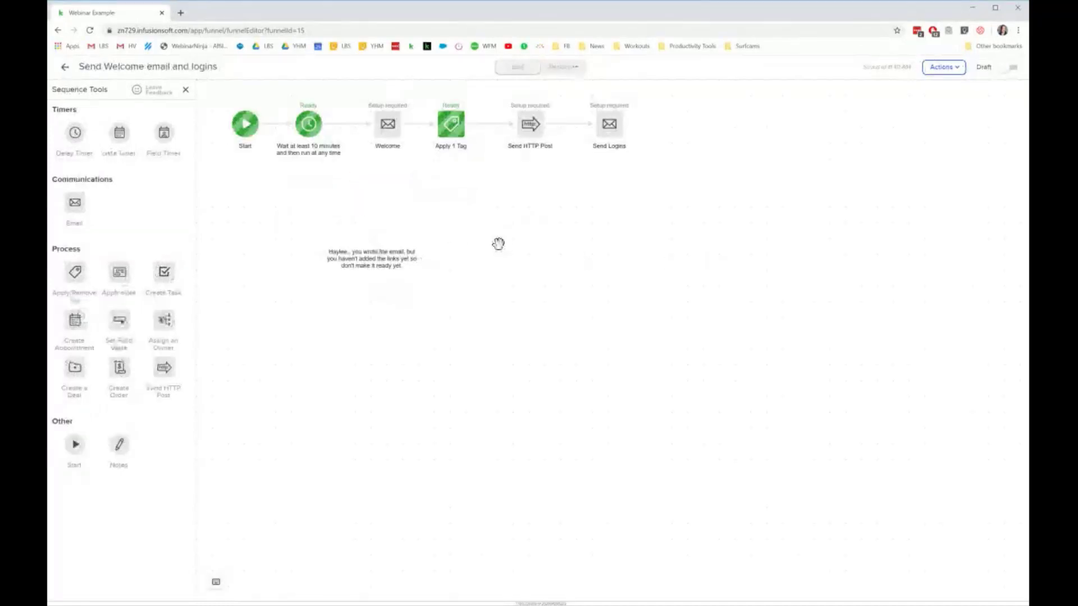
{"action": "double_click", "coordinate": [386, 126]}
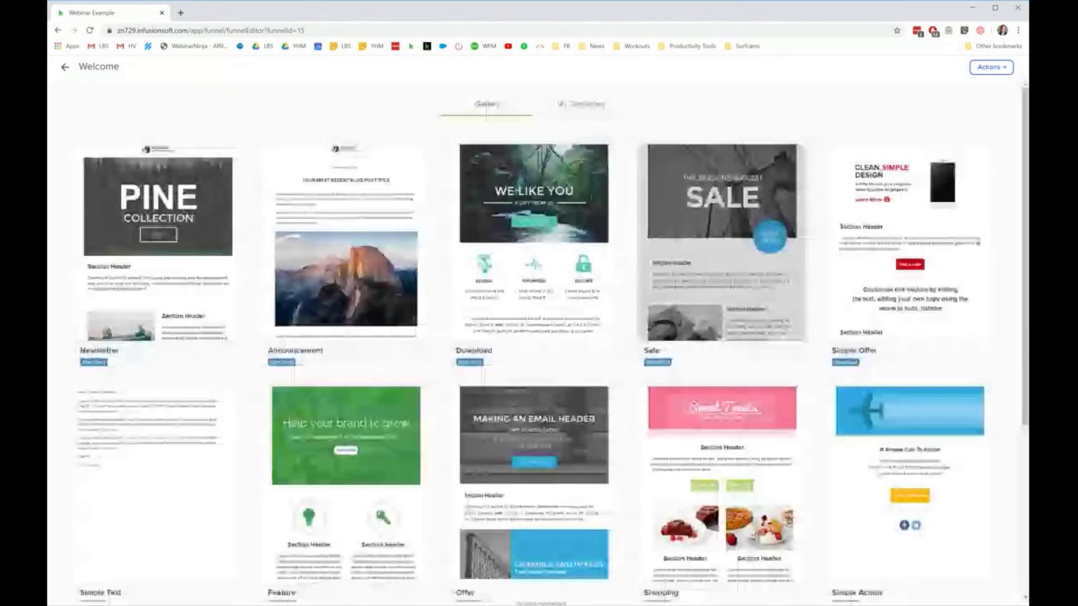
{"action": "mouse_move", "coordinate": [721, 242]}
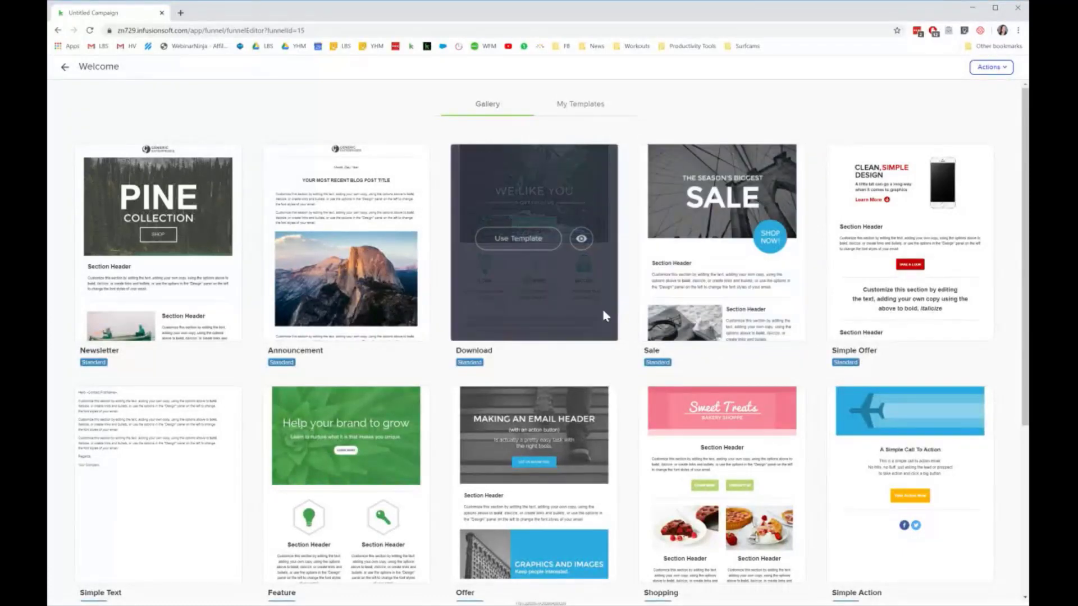
{"action": "scroll", "coordinate": [597, 303], "scroll_direction": "down", "scroll_amount": 3}
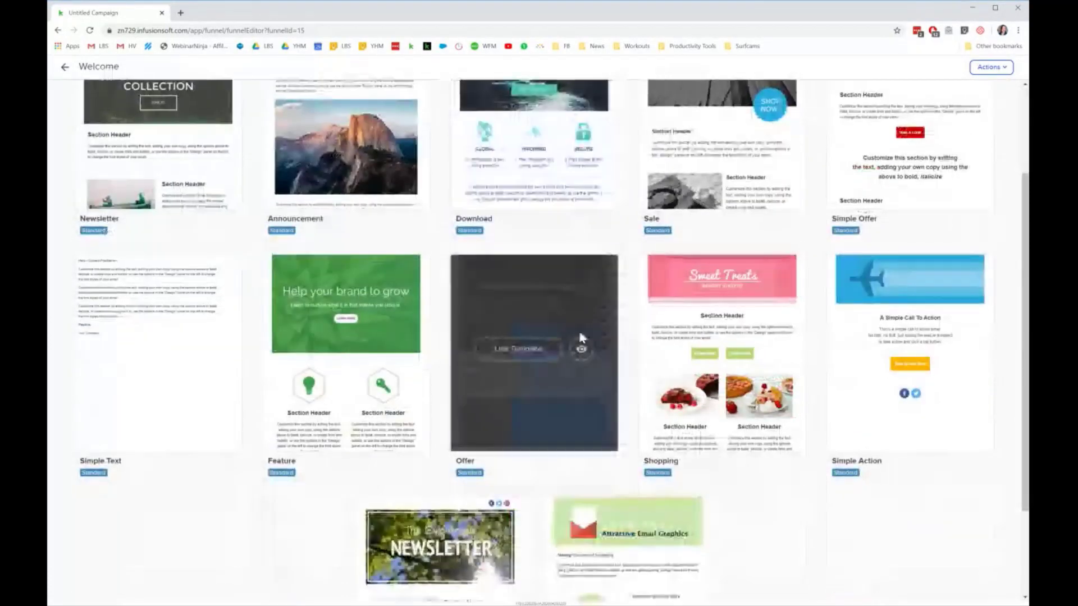
{"action": "scroll", "coordinate": [584, 332], "scroll_direction": "up", "scroll_amount": 3}
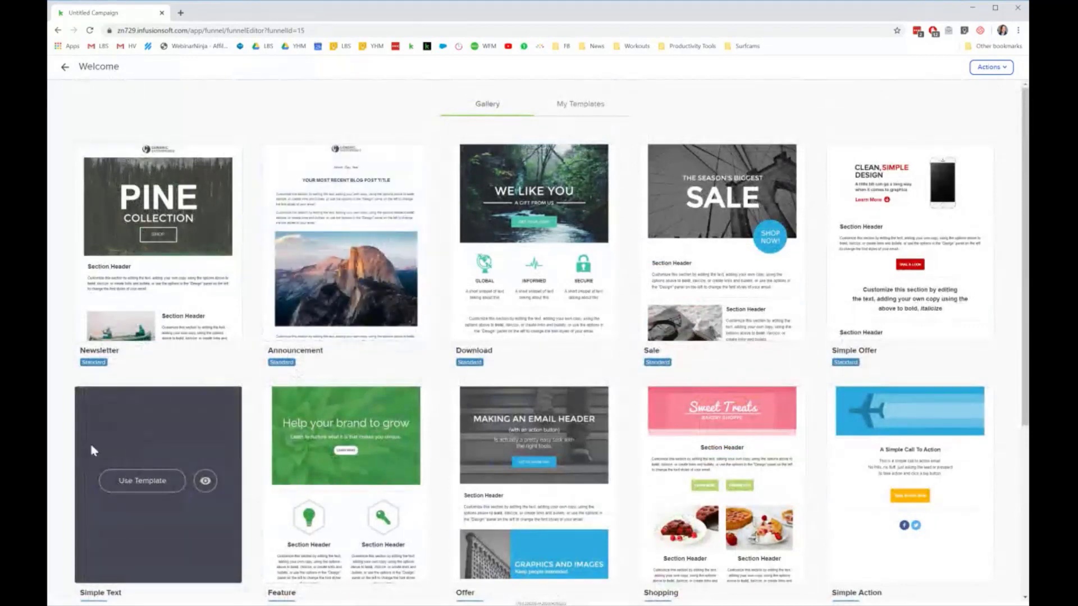
{"action": "left_click", "coordinate": [139, 486]}
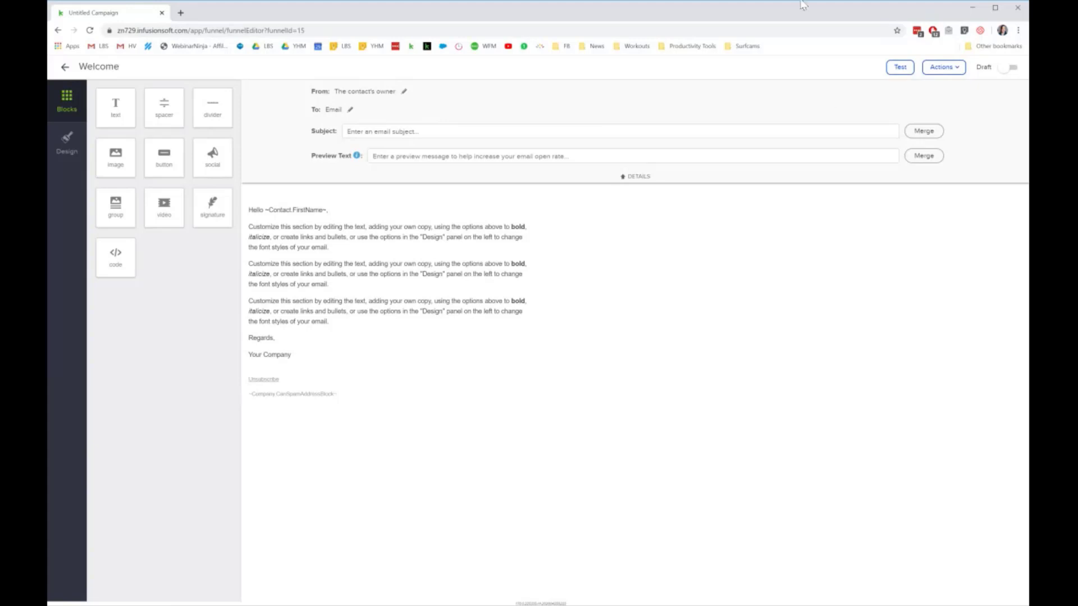
- Set the Welcome email's From sender to Other, enter the sender's name and e-mail address, and save it
{"action": "left_click", "coordinate": [404, 92]}
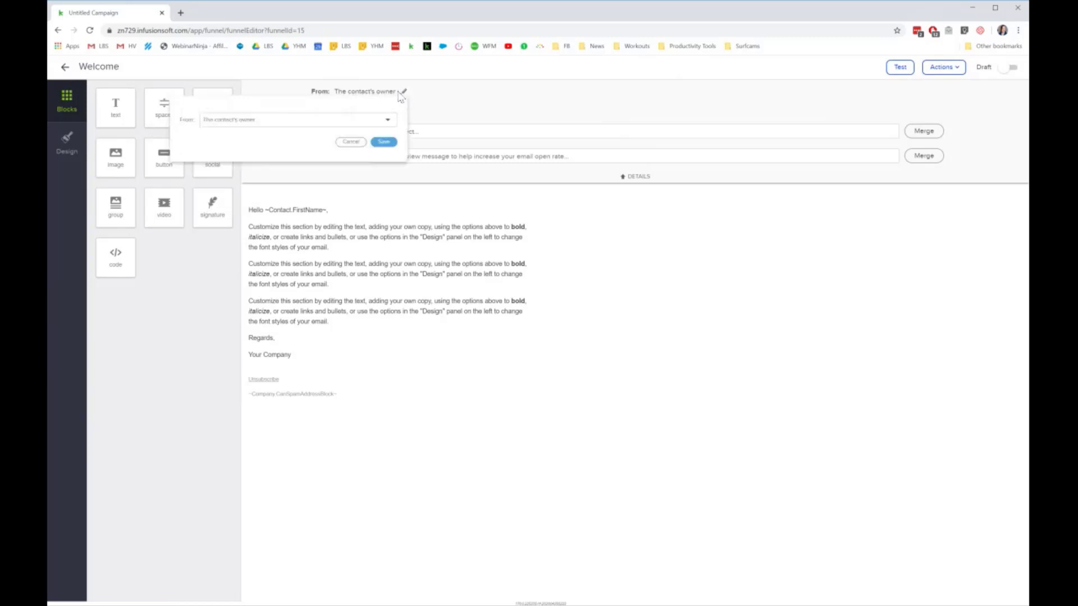
{"action": "left_click", "coordinate": [277, 123]}
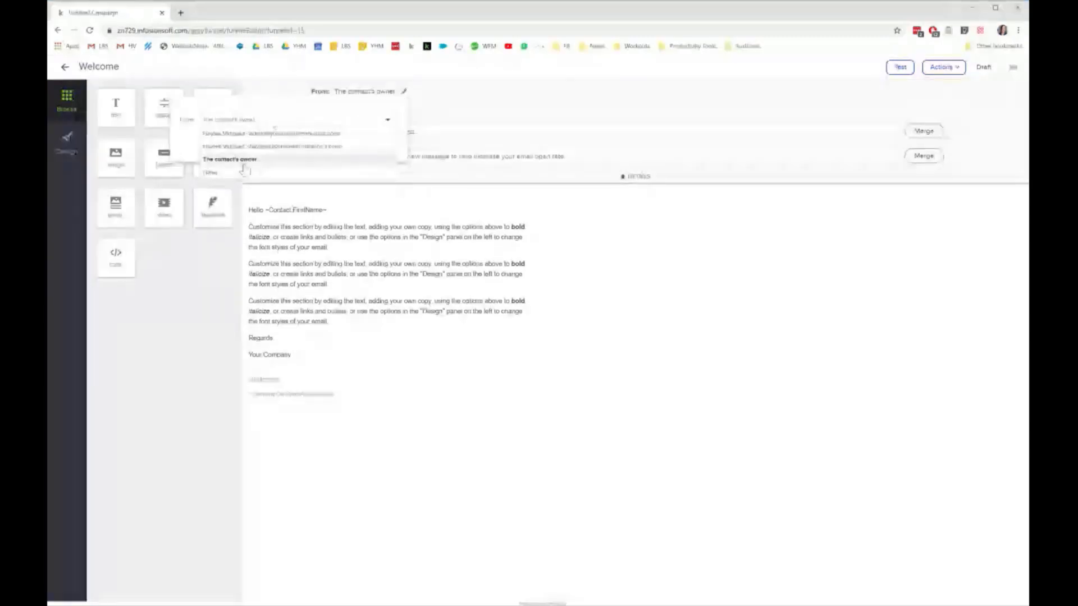
{"action": "left_click", "coordinate": [316, 112]}
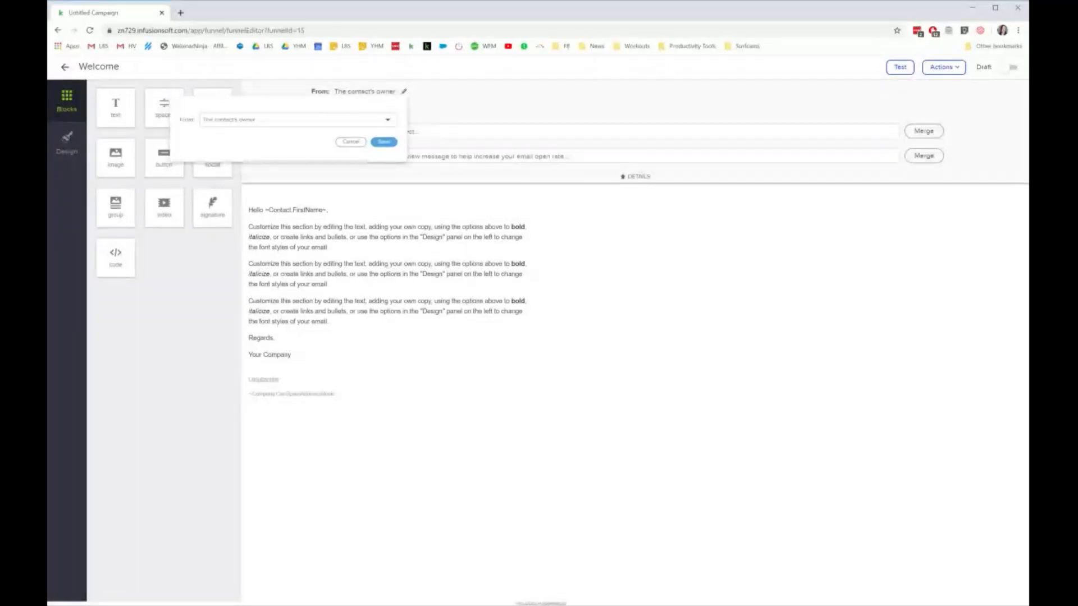
{"action": "left_click", "coordinate": [393, 122]}
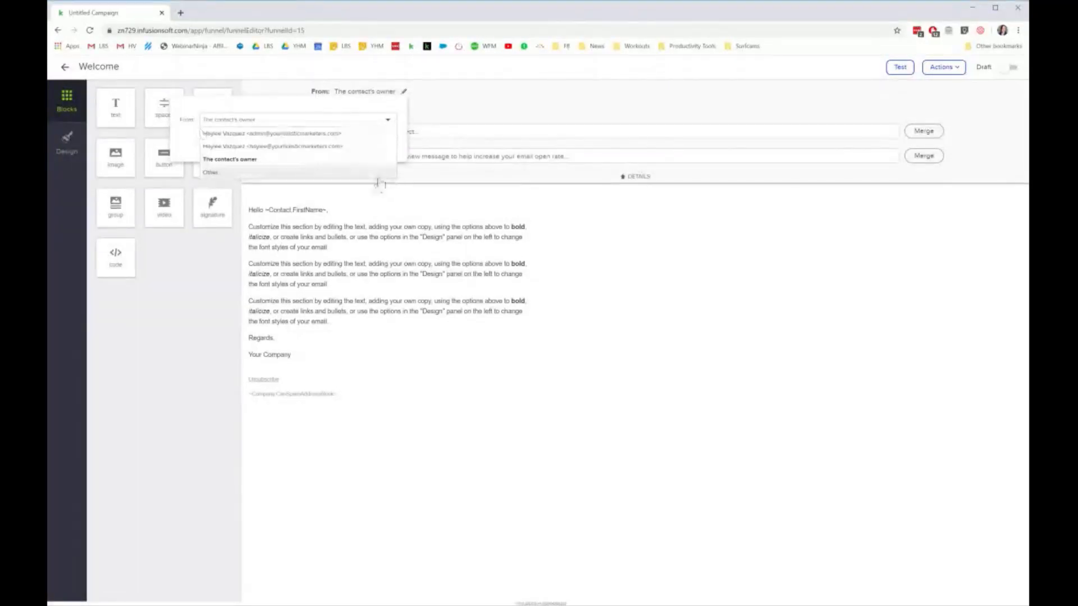
{"action": "left_click", "coordinate": [210, 173]}
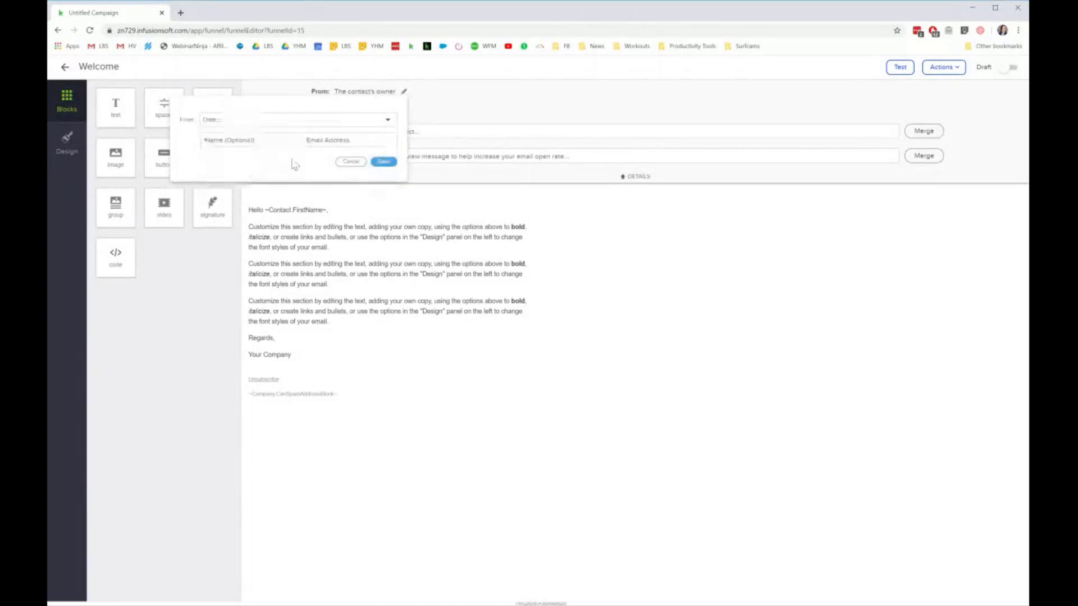
{"action": "left_click", "coordinate": [252, 141]}
{"action": "type", "text": "Hayden"}
{"action": "key", "text": "Tab"}
{"action": "type", "text": "hayd"}
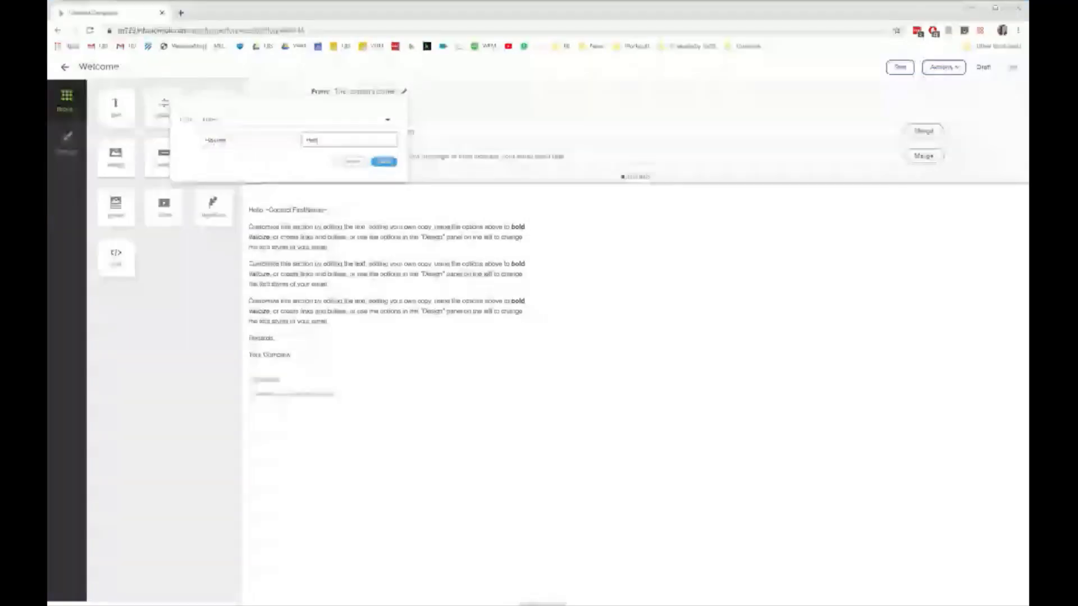
{"action": "left_click", "coordinate": [388, 163]}
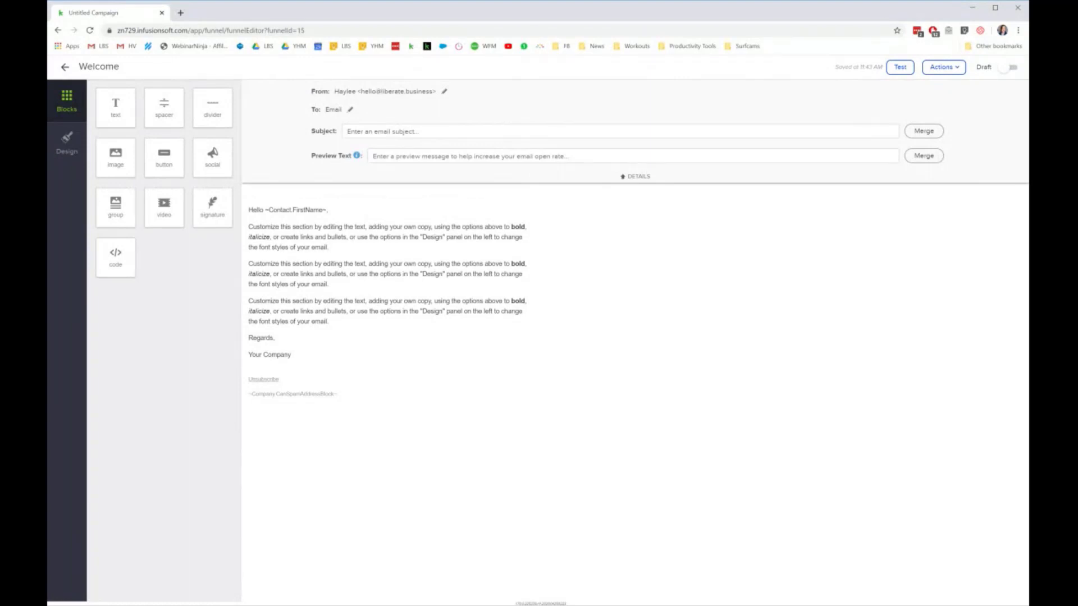
{"action": "left_click", "coordinate": [359, 131]}
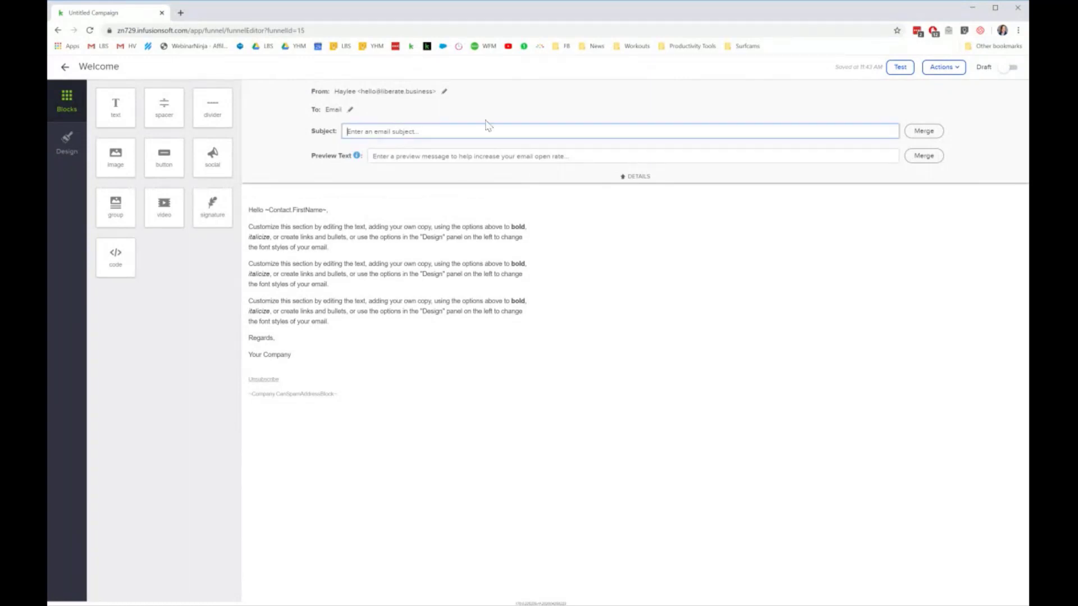
{"action": "type", "text": "~Contact.FirstName~, how to keep motivated in unmotivating times"}
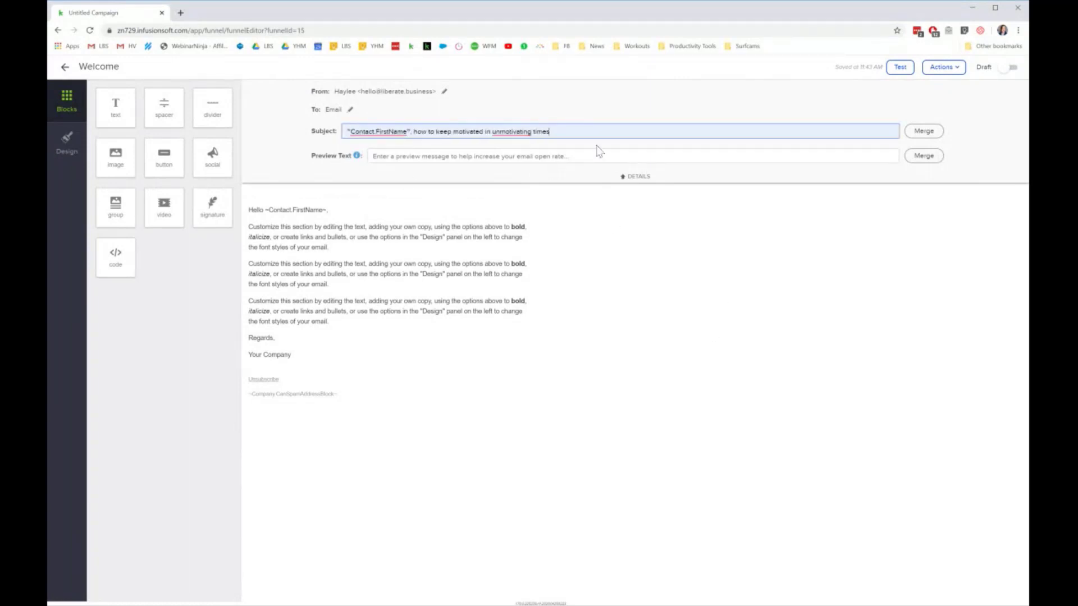
{"action": "left_click_drag", "start_coordinate": [553, 131], "coordinate": [342, 133]}
{"action": "key", "text": "BackSpace"}
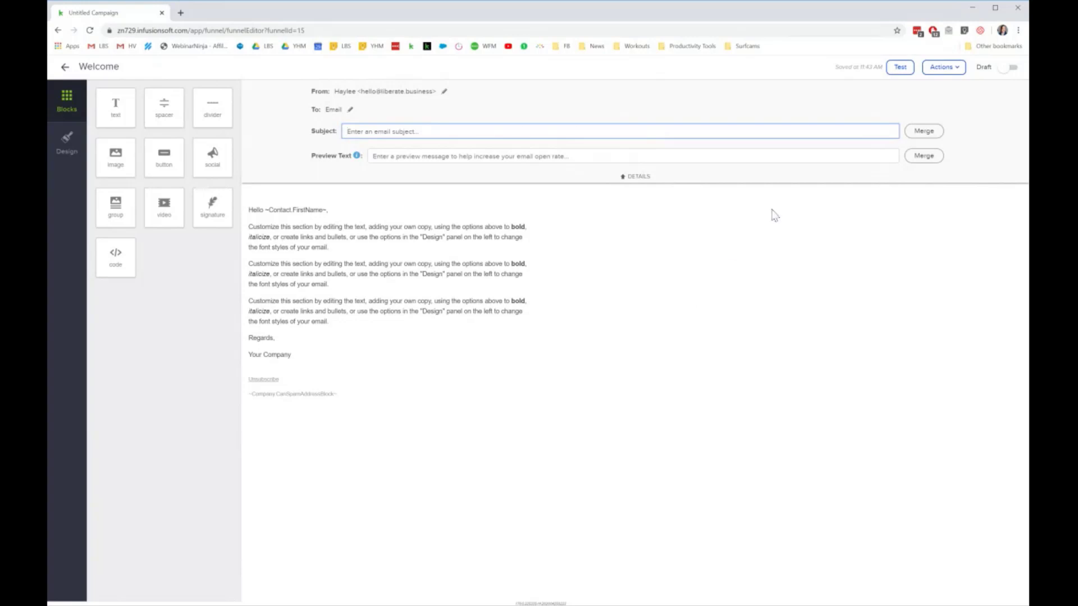
- Build the subject line from the contact's First Name merge field followed by "it's time to get zen"
{"action": "left_click", "coordinate": [923, 134]}
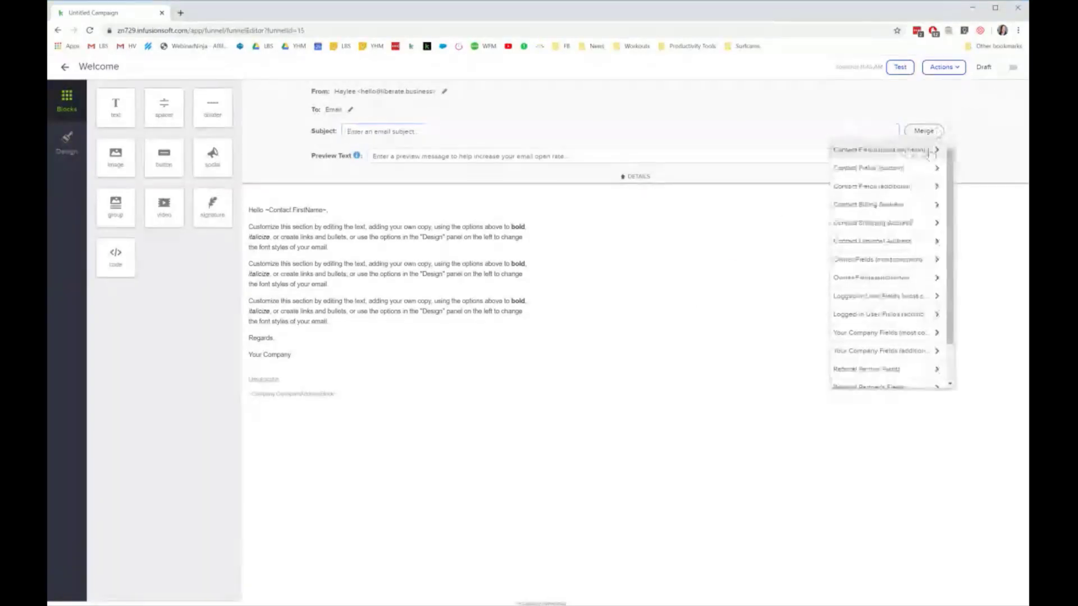
{"action": "left_click", "coordinate": [895, 157]}
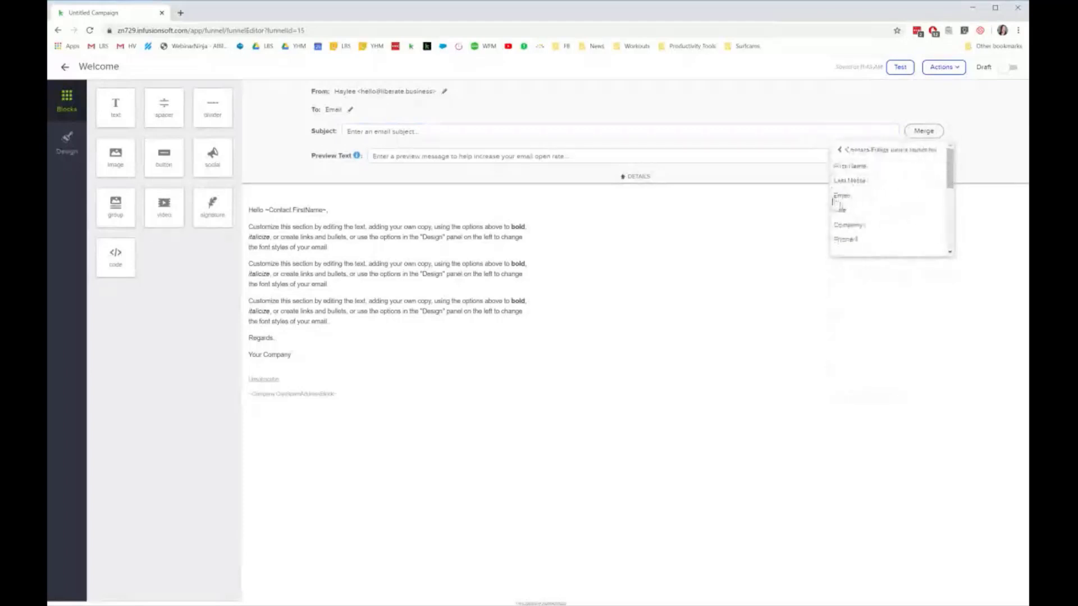
{"action": "left_click", "coordinate": [850, 167]}
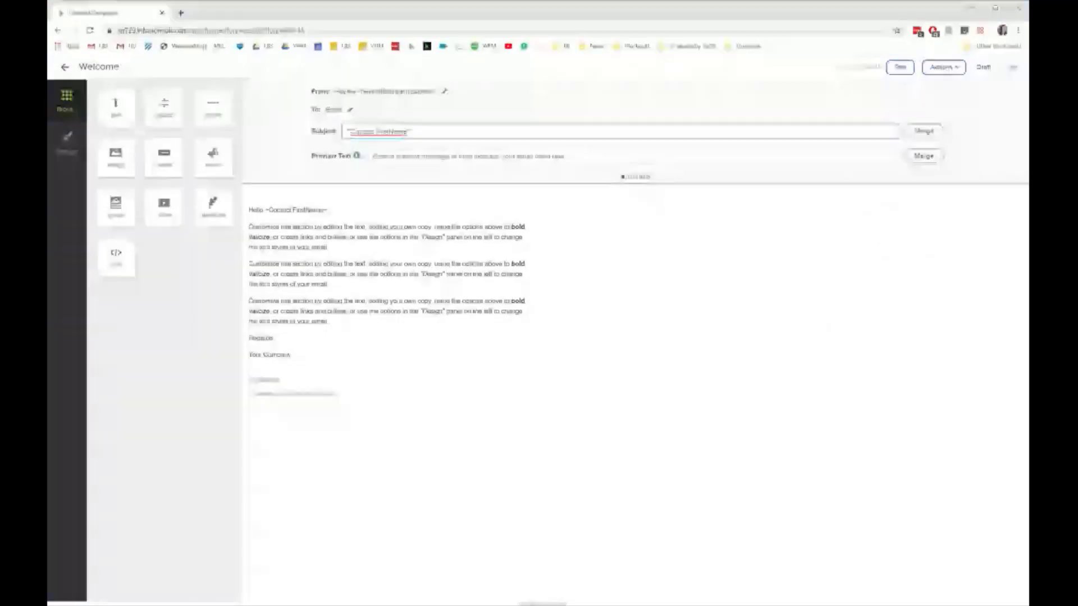
{"action": "type", "text": "Hi!"}
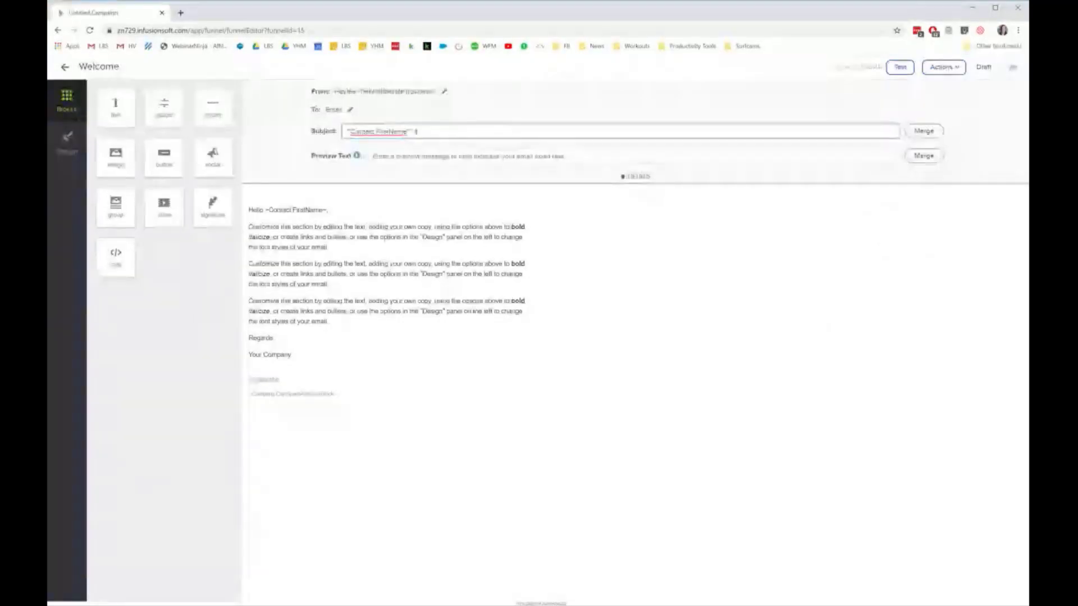
{"action": "type", "text": " time to get s"}
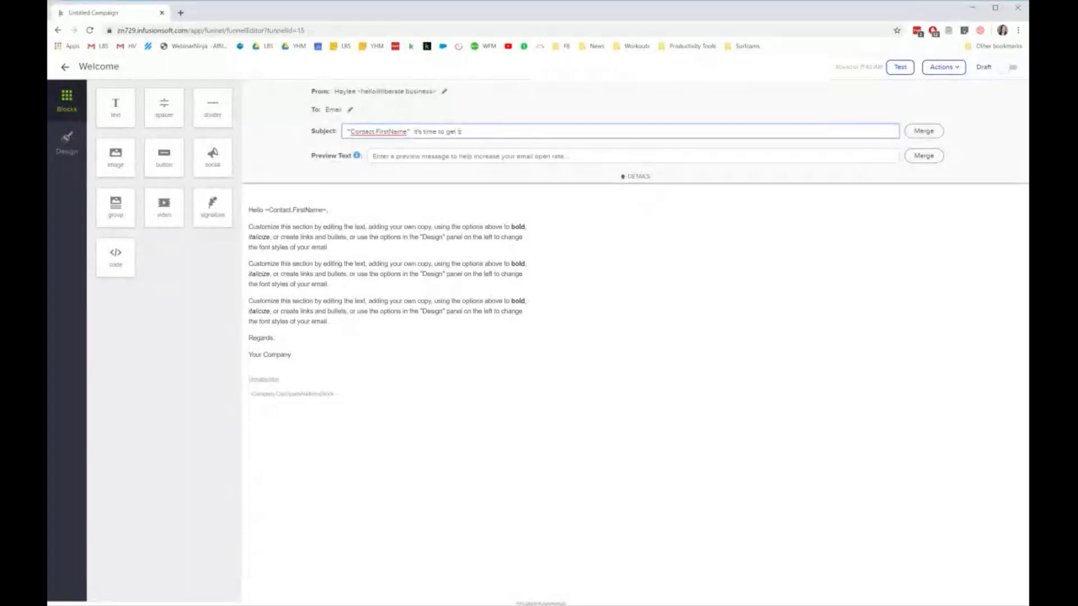
- Enter the preview text "Learn how to reduce stress in your kids" and replace it with "Be sure to get your free"
{"action": "left_click", "coordinate": [443, 157]}
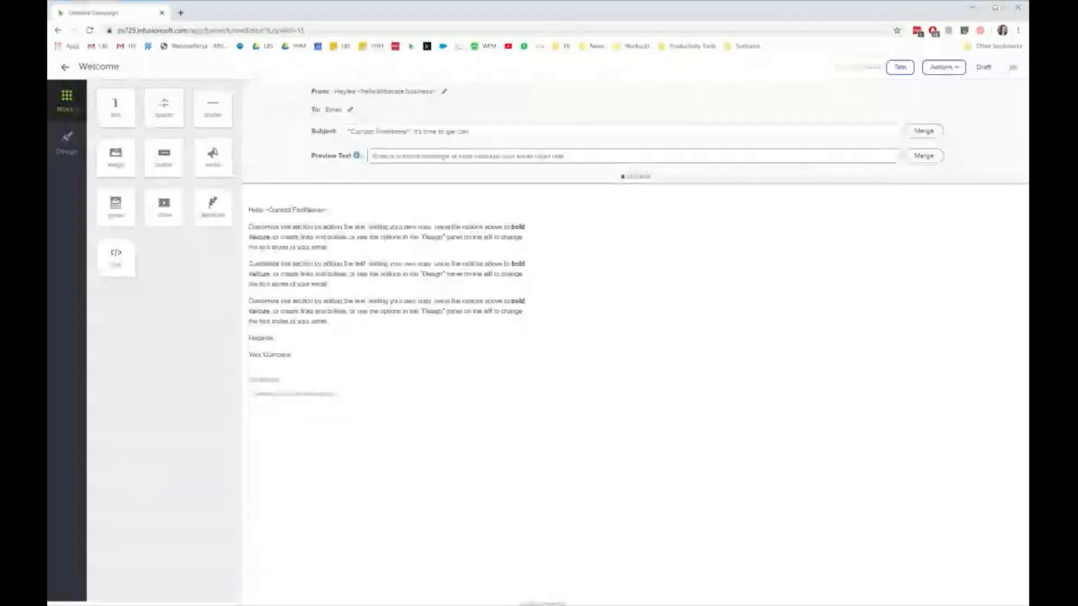
{"action": "type", "text": "Learn how to reduce stress in your inbox"}
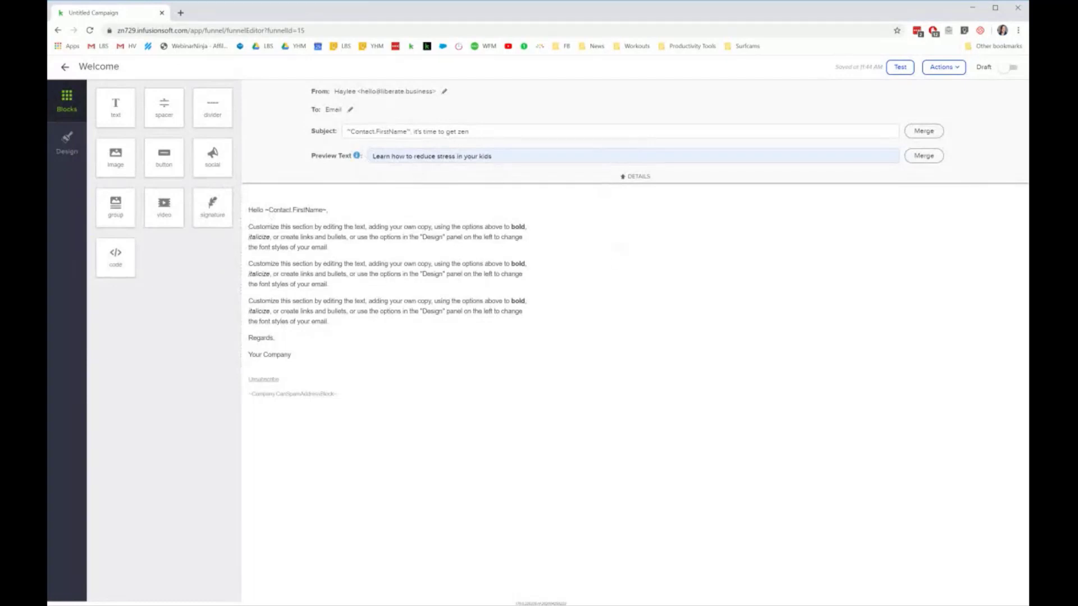
{"action": "left_click", "coordinate": [493, 156]}
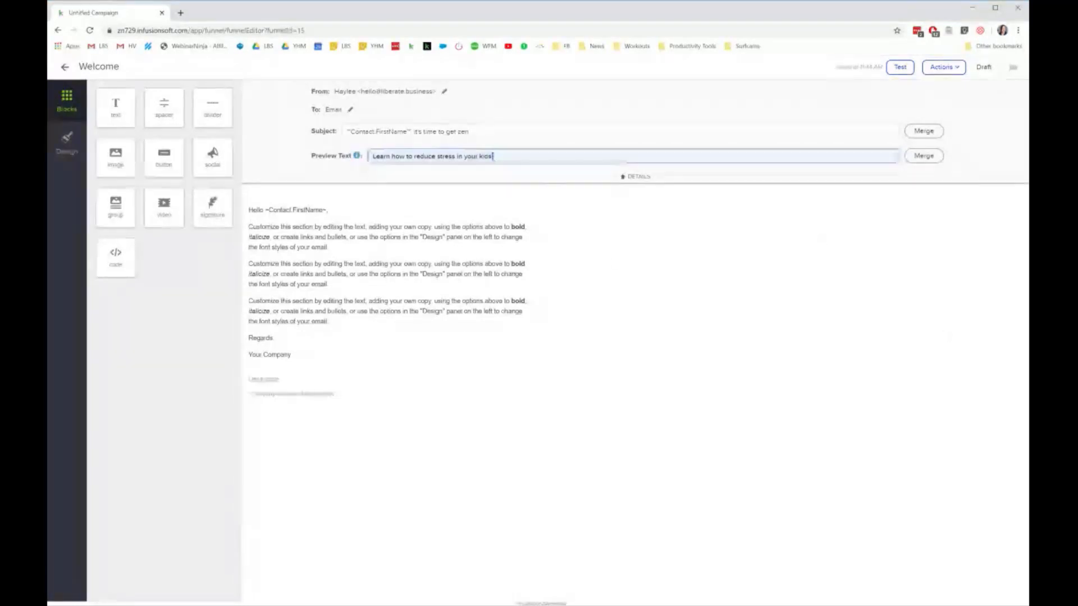
{"action": "key", "text": "ctrl+a"}
{"action": "type", "text": "Be social"}
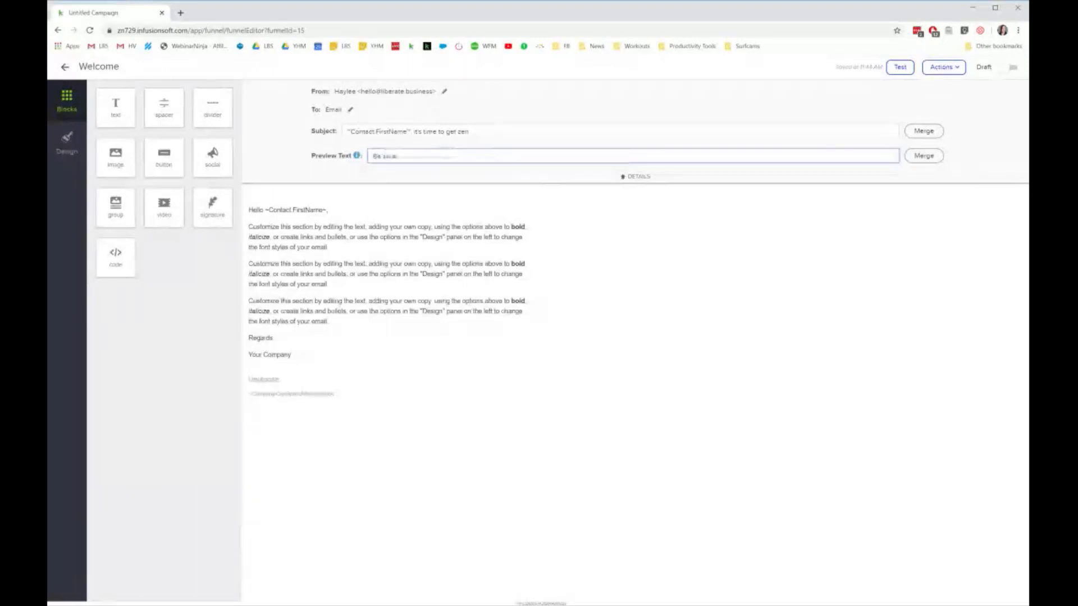
{"action": "type", "text": " to get your free"}
{"action": "left_click", "coordinate": [619, 316]}
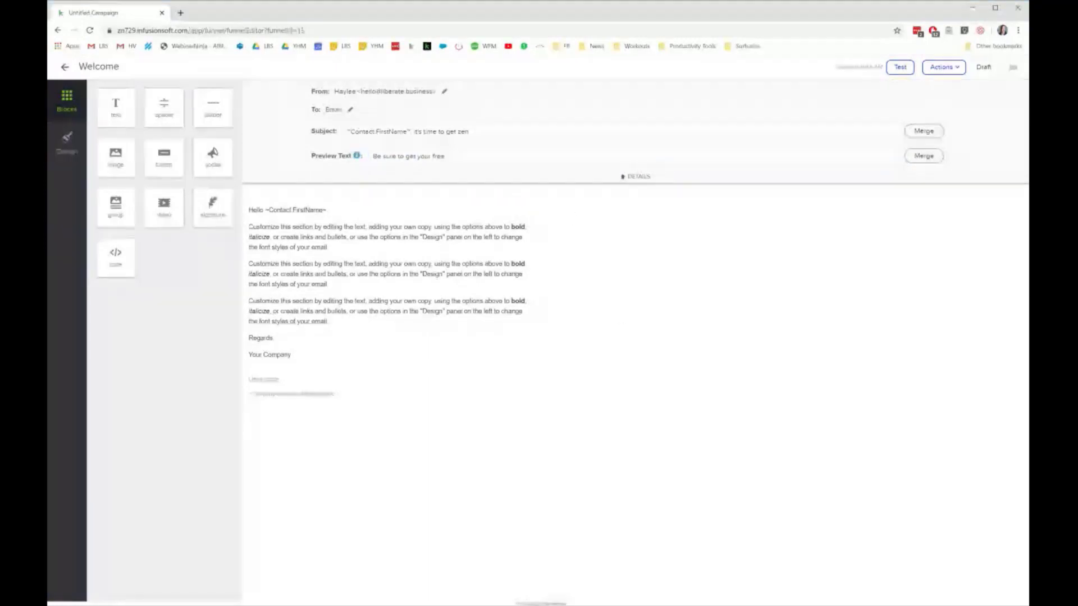
- Insert an image block above the email's body text and delete it again
{"action": "left_click", "coordinate": [387, 270]}
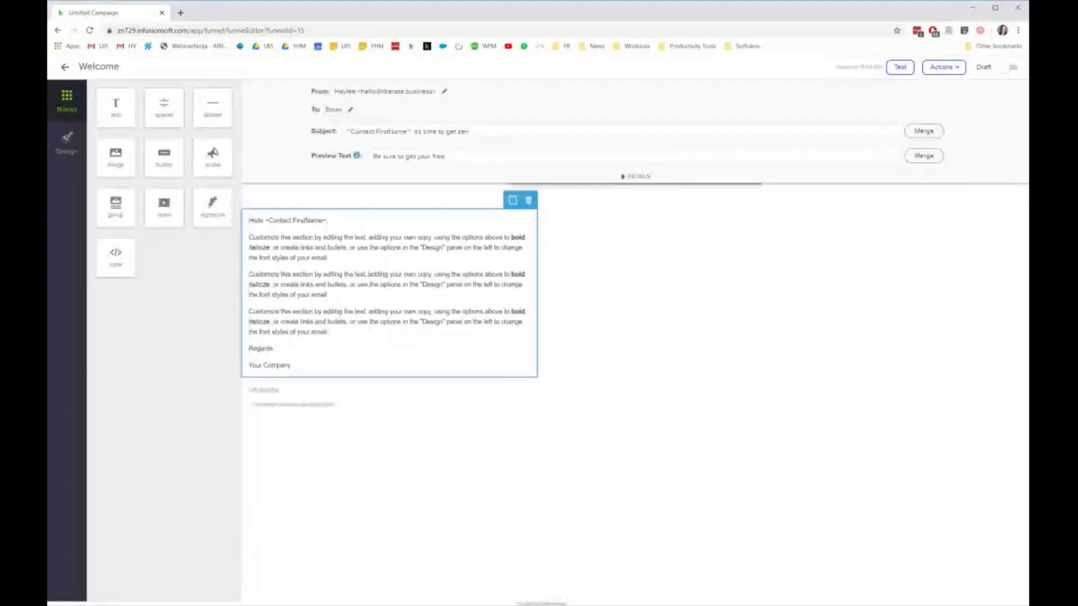
{"action": "left_click", "coordinate": [706, 367]}
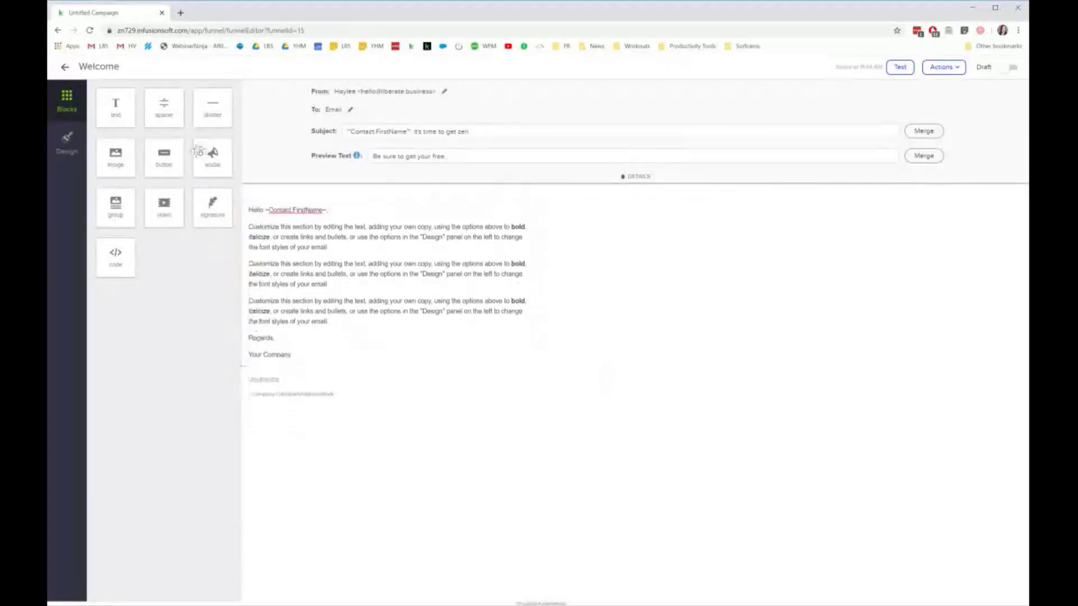
{"action": "left_click_drag", "start_coordinate": [115, 161], "coordinate": [252, 248]}
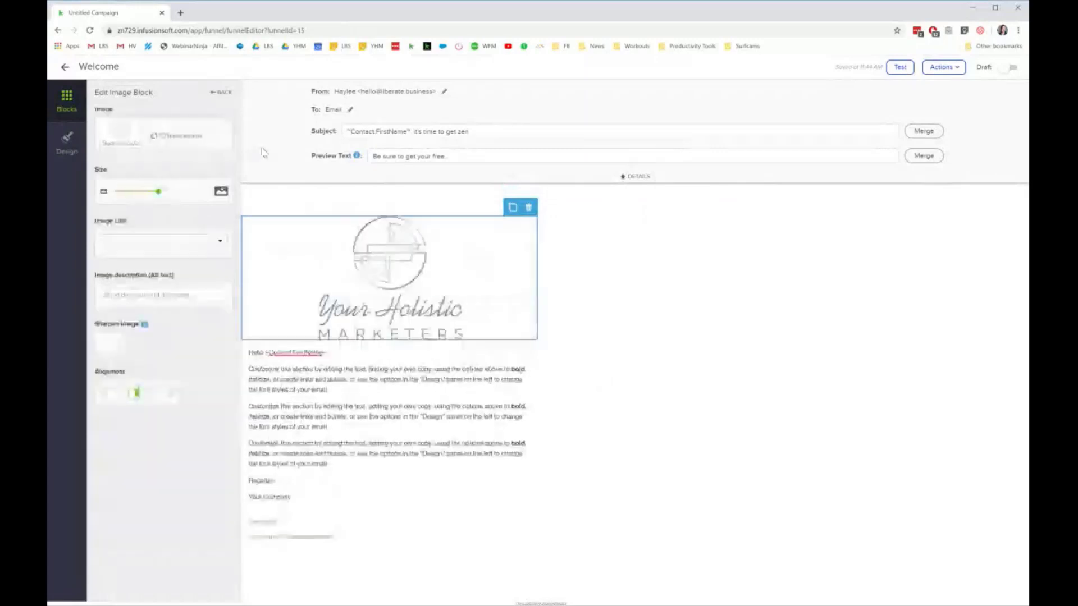
{"action": "left_click", "coordinate": [528, 207]}
{"action": "left_click", "coordinate": [512, 221]}
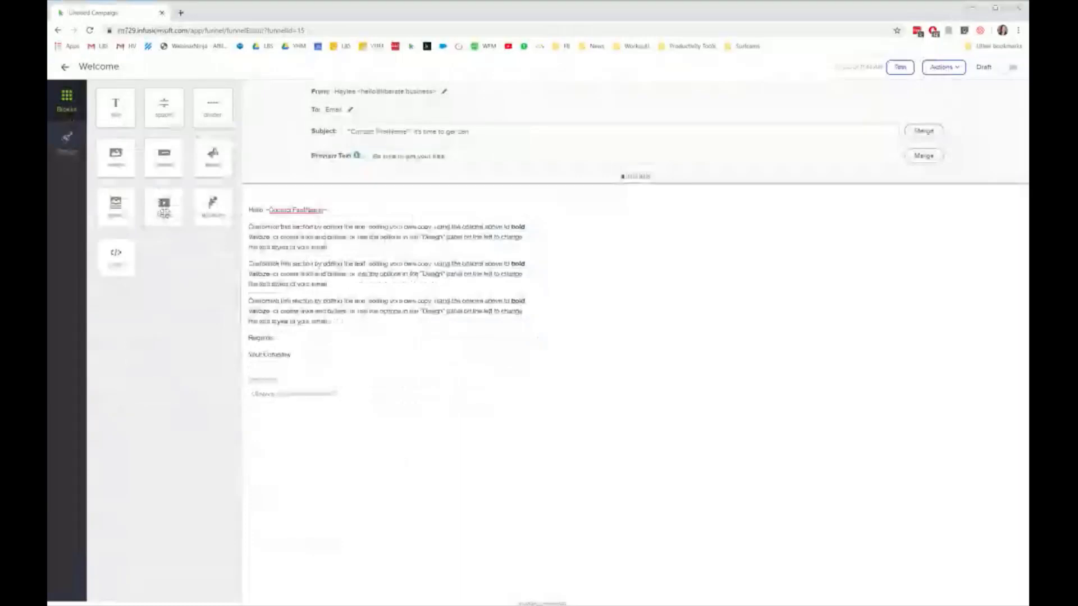
- Insert a video block beside the email's body text and delete it again
{"action": "left_click_drag", "start_coordinate": [164, 212], "coordinate": [328, 347]}
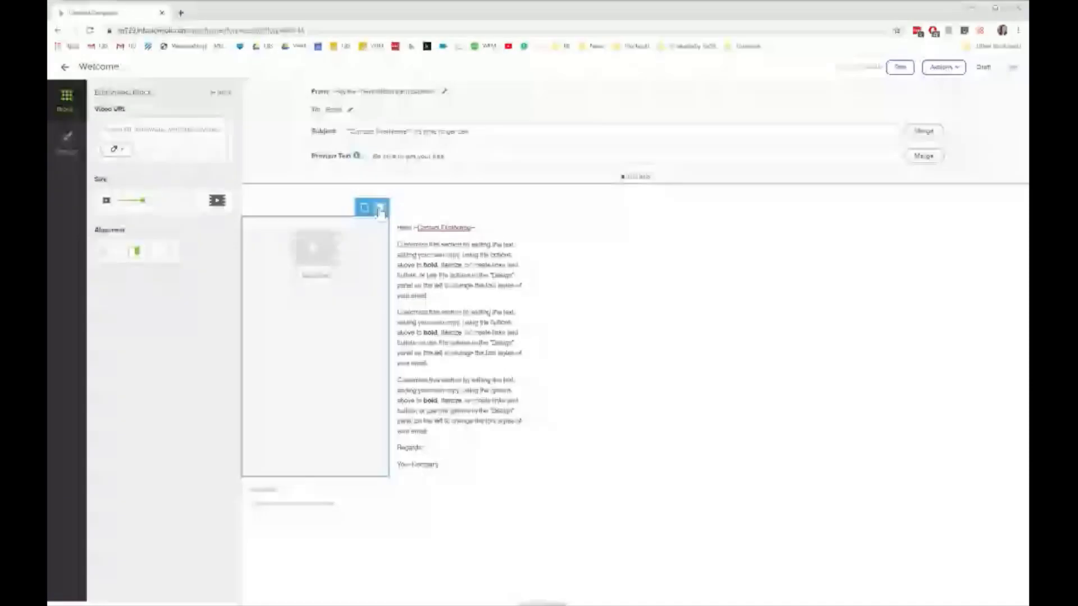
{"action": "left_click", "coordinate": [381, 210]}
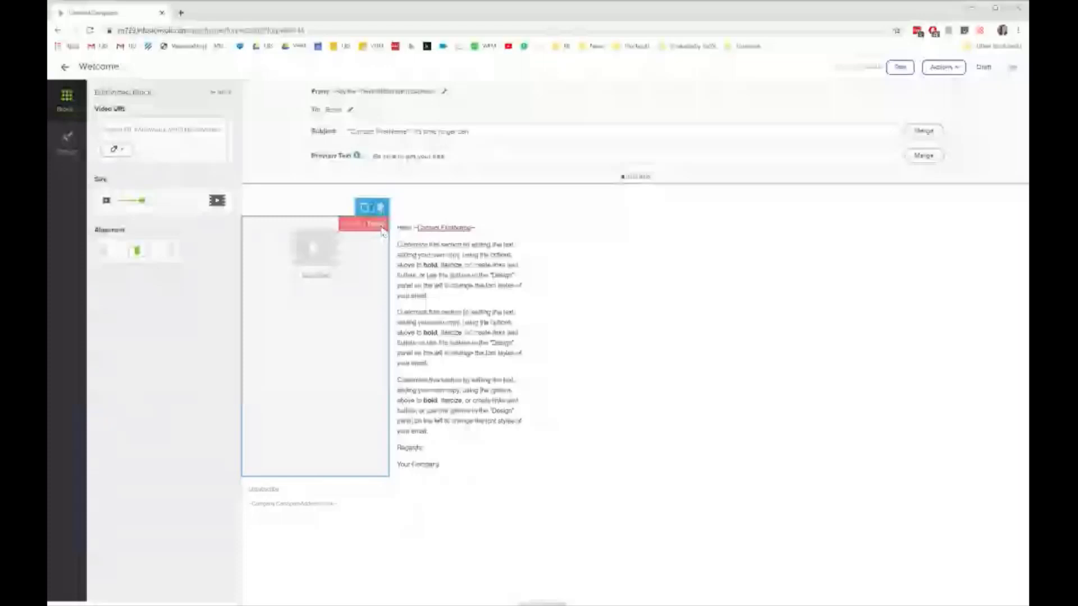
{"action": "left_click", "coordinate": [375, 224]}
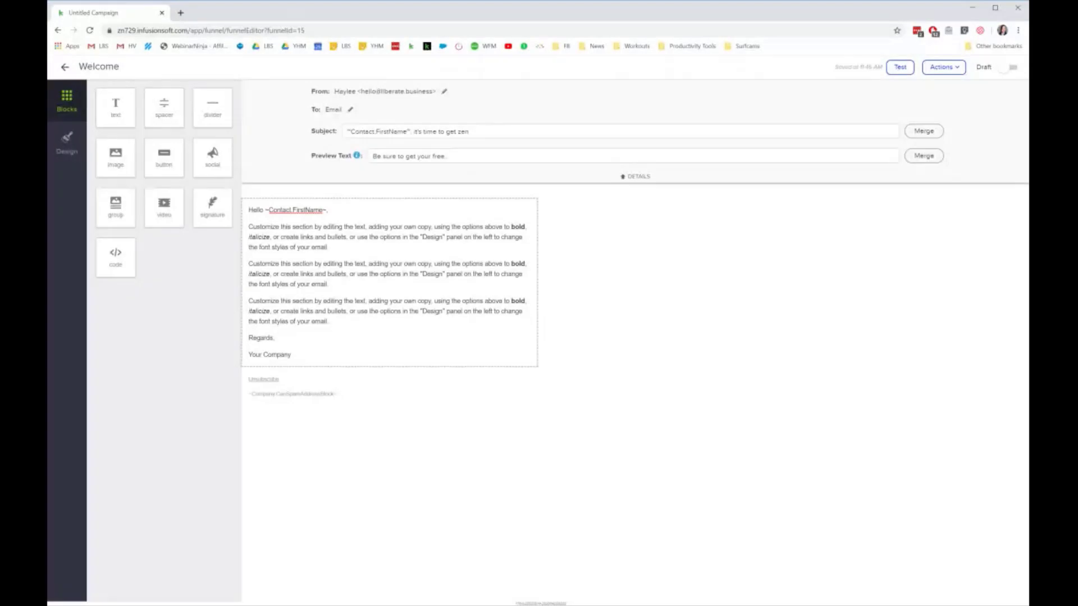
- Add a red button block below the email's body text, labelled "Get my copy of the Zen Guide"
{"action": "left_click", "coordinate": [165, 159]}
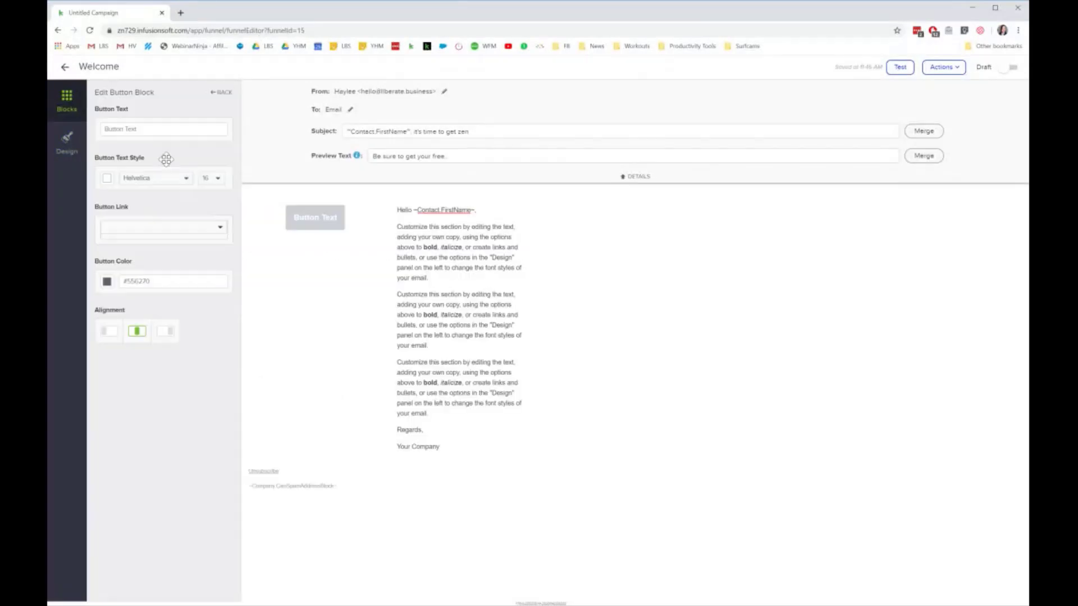
{"action": "left_click_drag", "start_coordinate": [166, 159], "coordinate": [387, 387]}
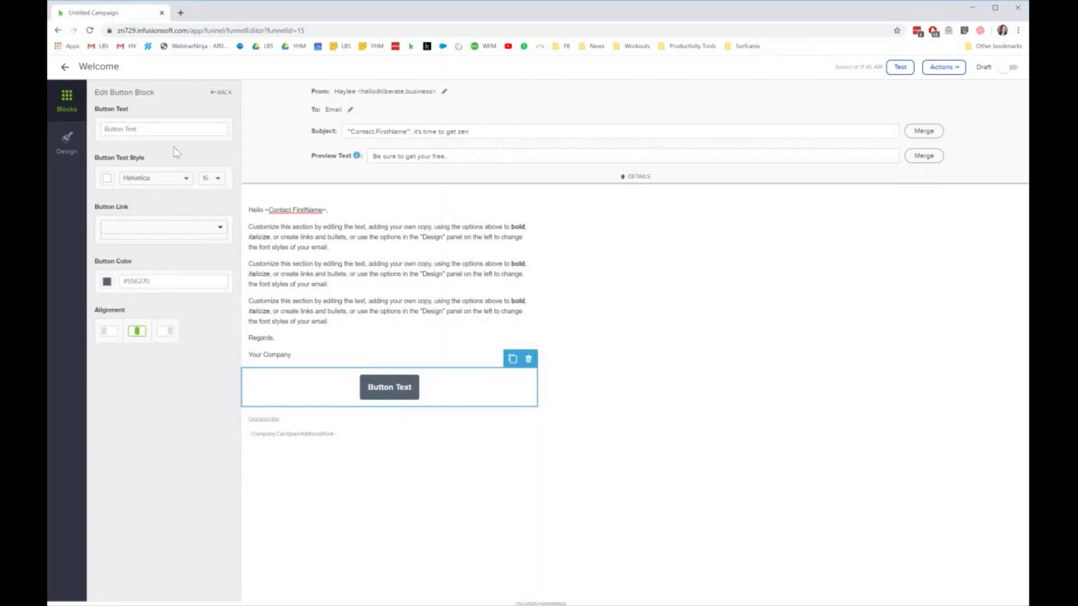
{"action": "left_click_drag", "start_coordinate": [136, 129], "coordinate": [104, 129]}
{"action": "key", "text": "BackSpace"}
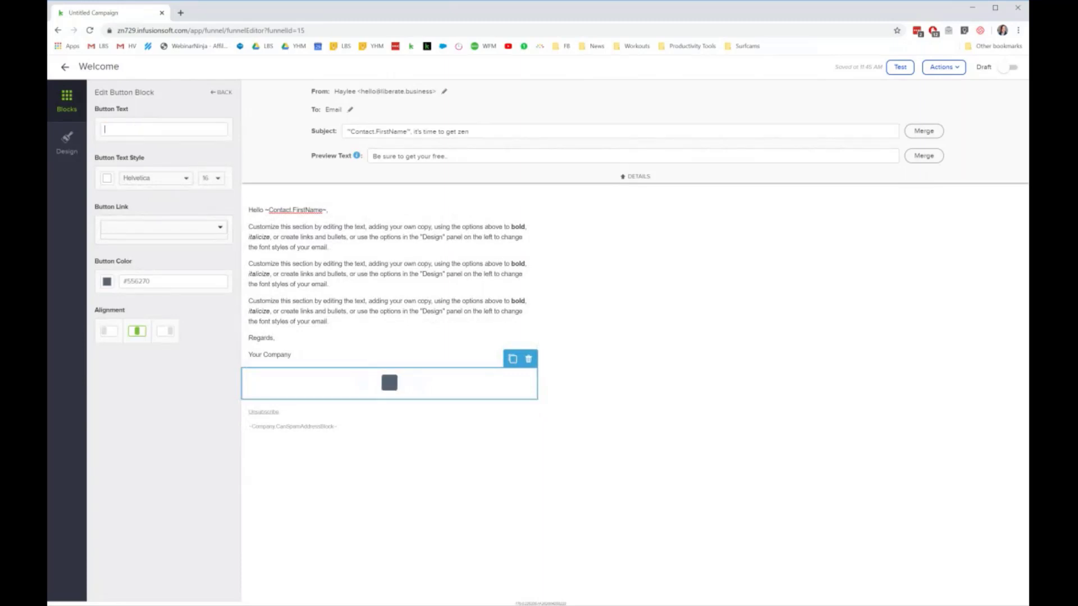
{"action": "type", "text": "Get my c"}
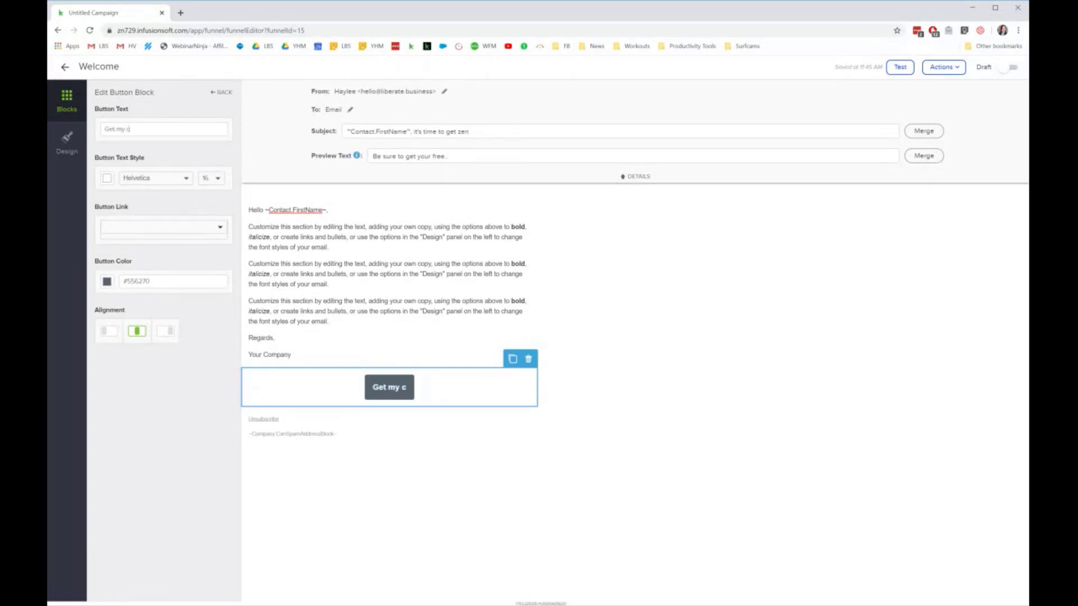
{"action": "type", "text": "opy of the Zen"}
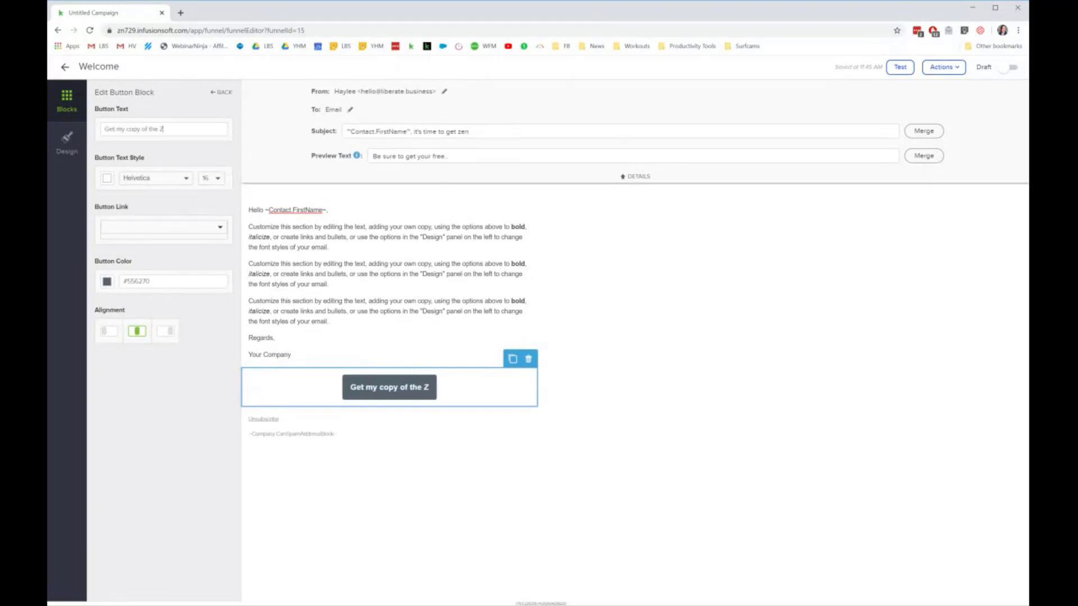
{"action": "type", "text": " Guide"}
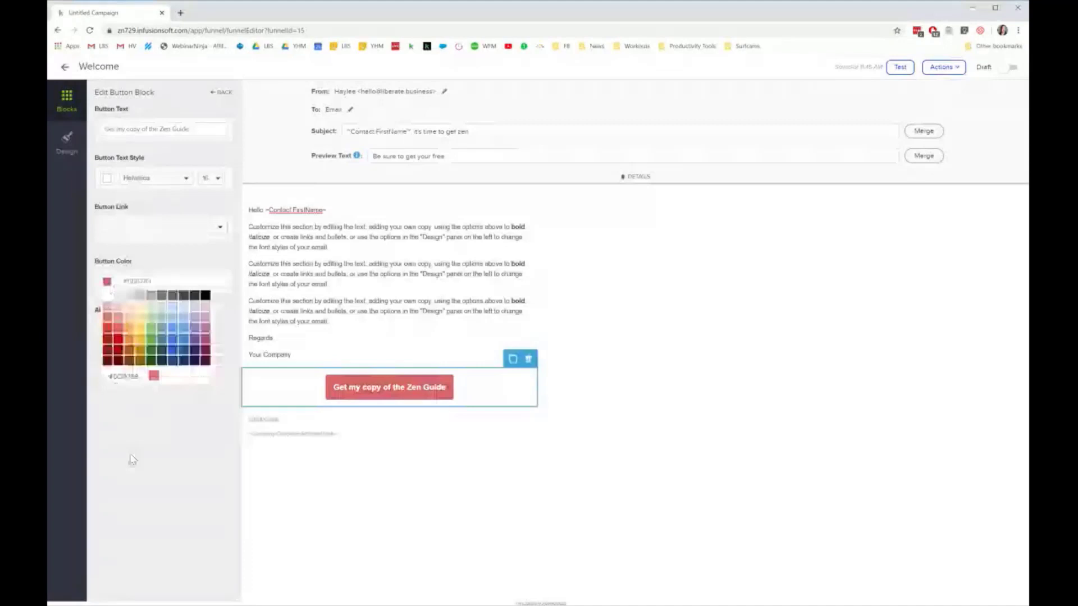
{"action": "left_click", "coordinate": [133, 457]}
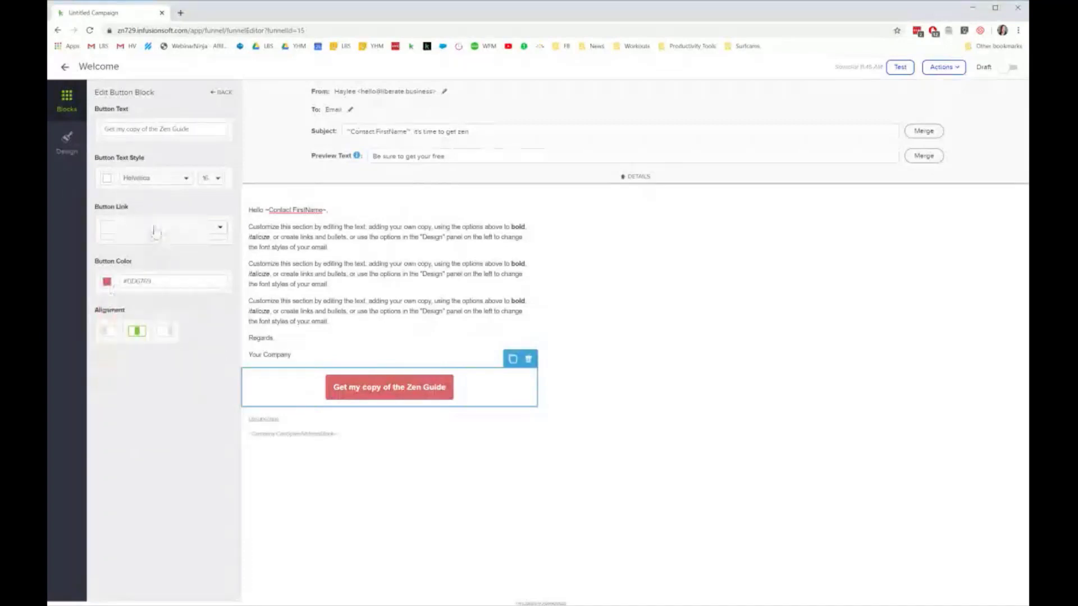
- Set the button's link to a file download and have it apply the "Downloaded Zen Ebook" prospect tag
{"action": "left_click", "coordinate": [156, 227]}
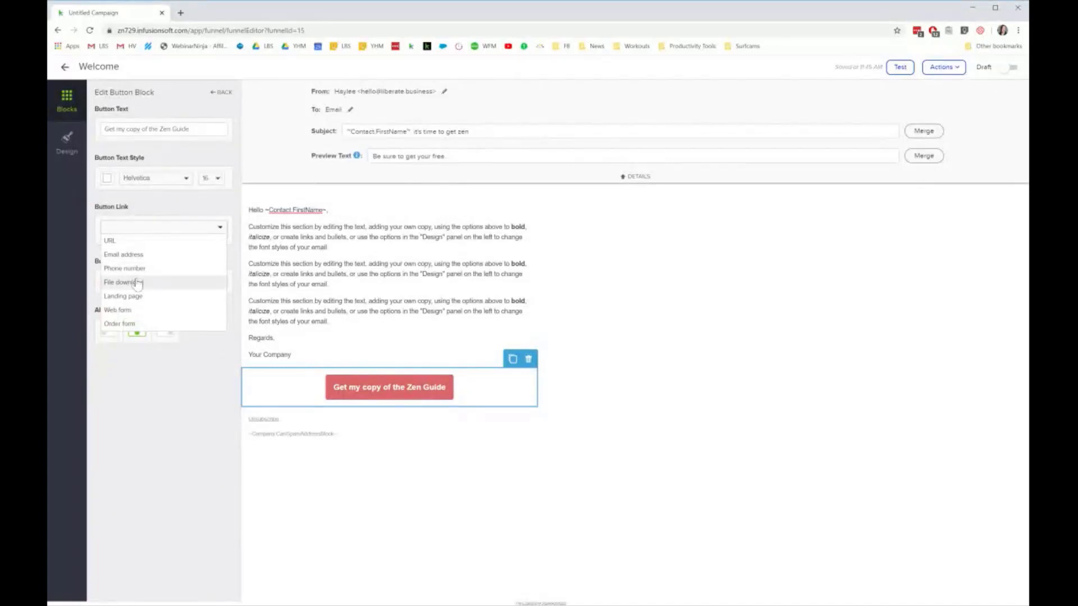
{"action": "left_click", "coordinate": [167, 285]}
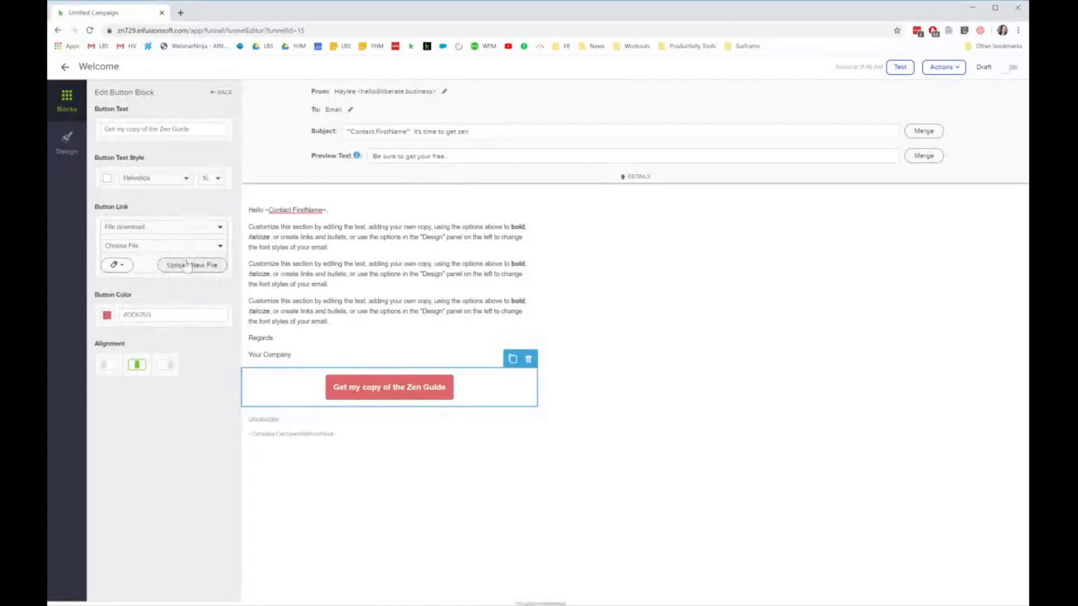
{"action": "left_click", "coordinate": [124, 267]}
{"action": "left_click", "coordinate": [163, 272]}
{"action": "type", "text": "Downloaded"}
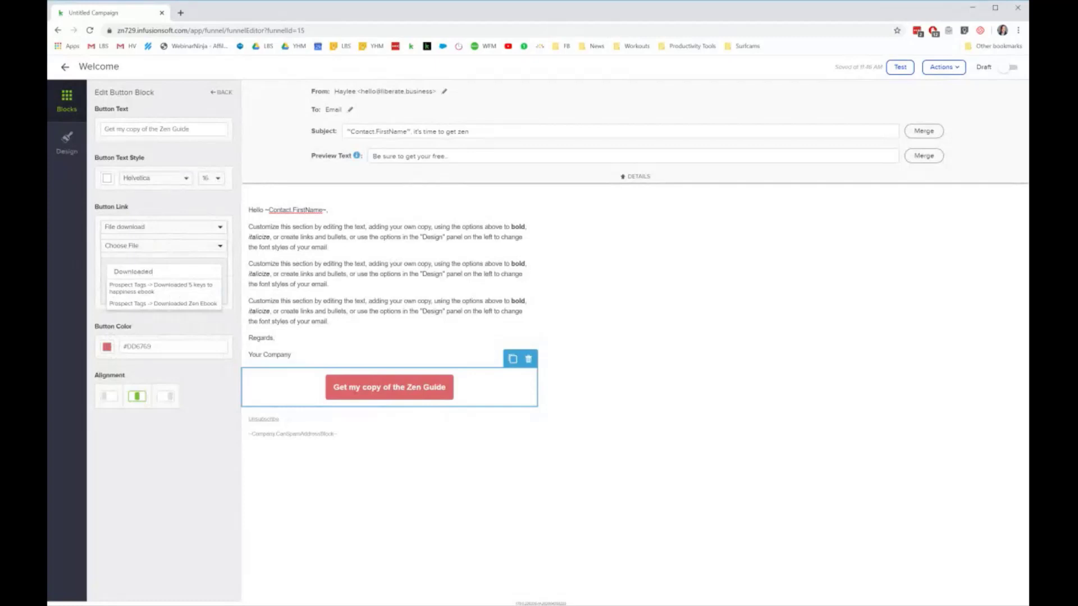
{"action": "left_click", "coordinate": [160, 304]}
{"action": "left_click", "coordinate": [194, 311]}
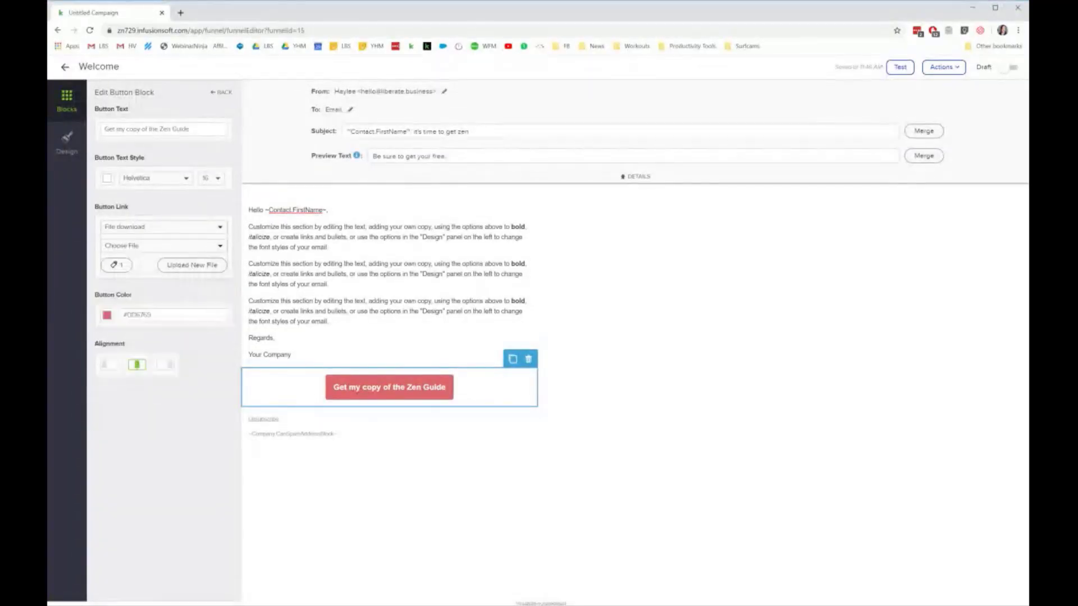
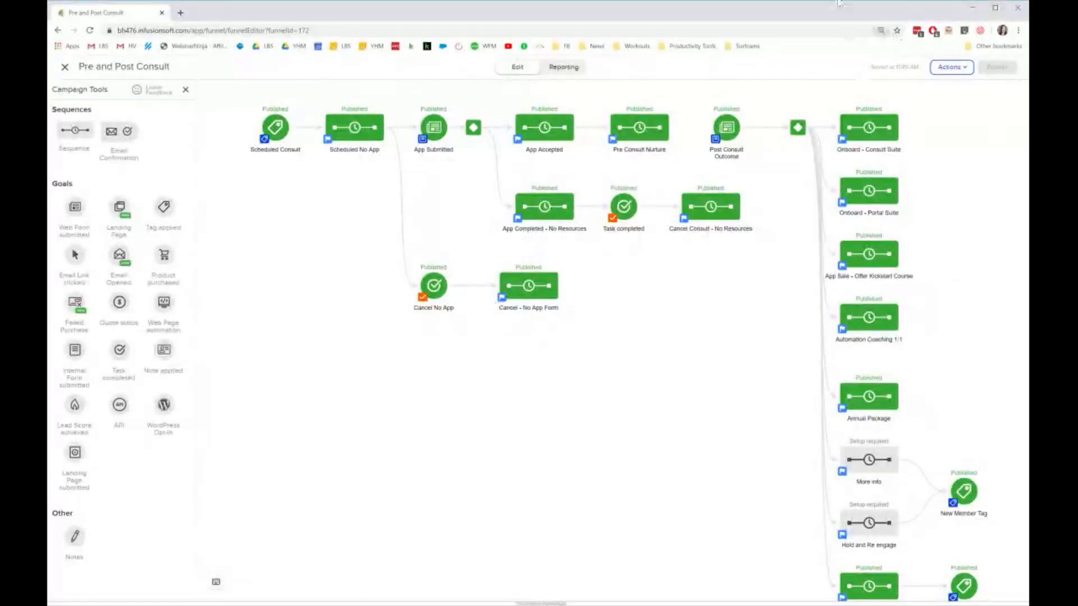
- Examine the Pre and Post Consult campaign's flow from the Scheduled Consult goal through its application and cancellation branches
{"action": "key", "text": "ctrl+plus"}
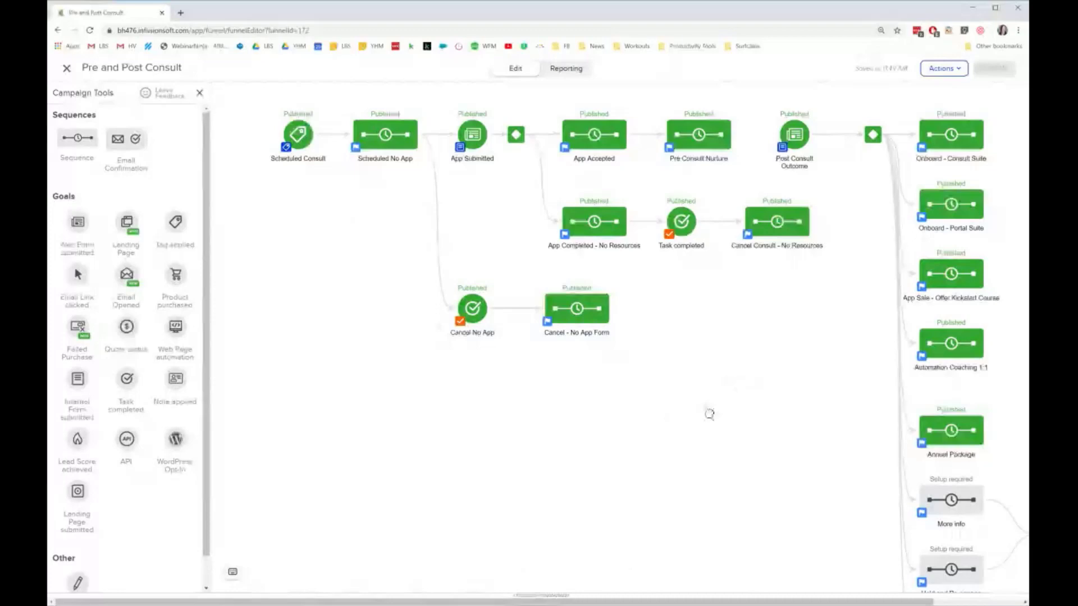
{"action": "key", "text": "ctrl+plus"}
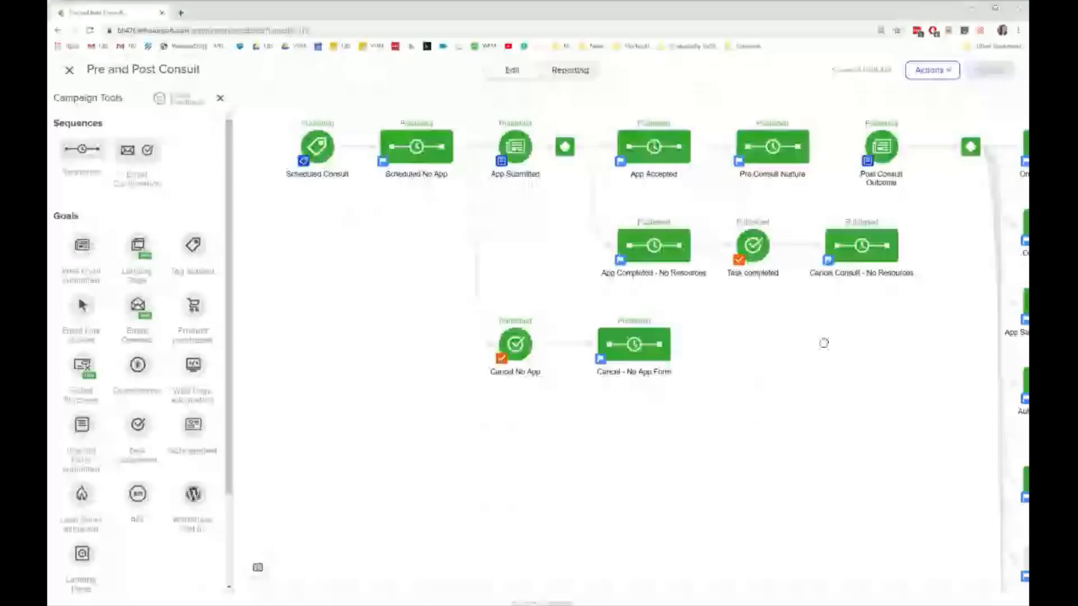
{"action": "left_click_drag", "start_coordinate": [823, 343], "coordinate": [798, 339]}
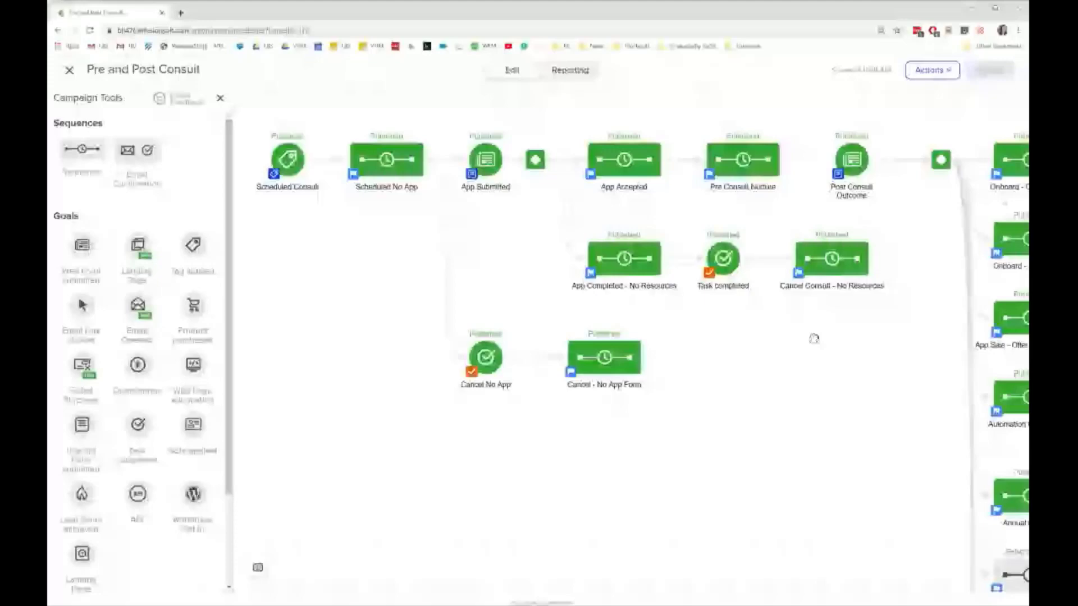
{"action": "scroll", "coordinate": [814, 338], "scroll_direction": "right", "scroll_amount": 1}
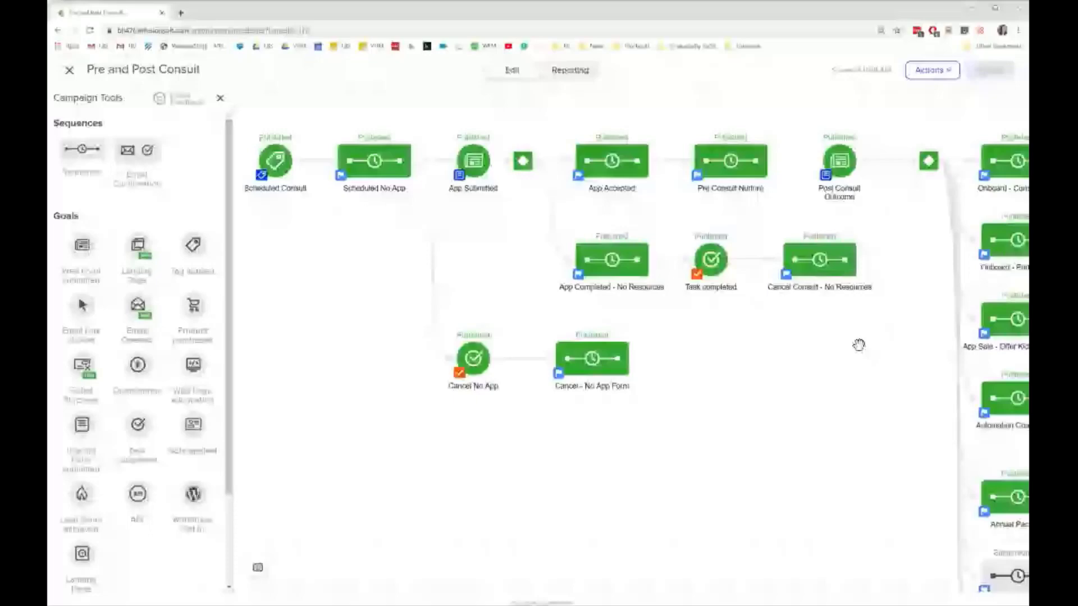
{"action": "key", "text": "ctrl+minus"}
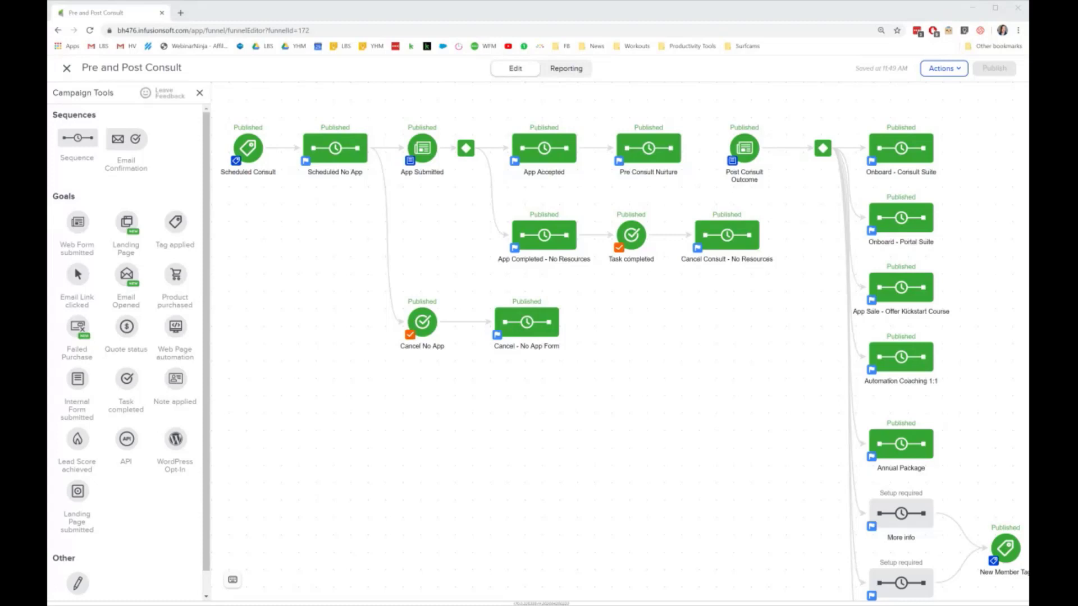
{"action": "left_click", "coordinate": [418, 594]}
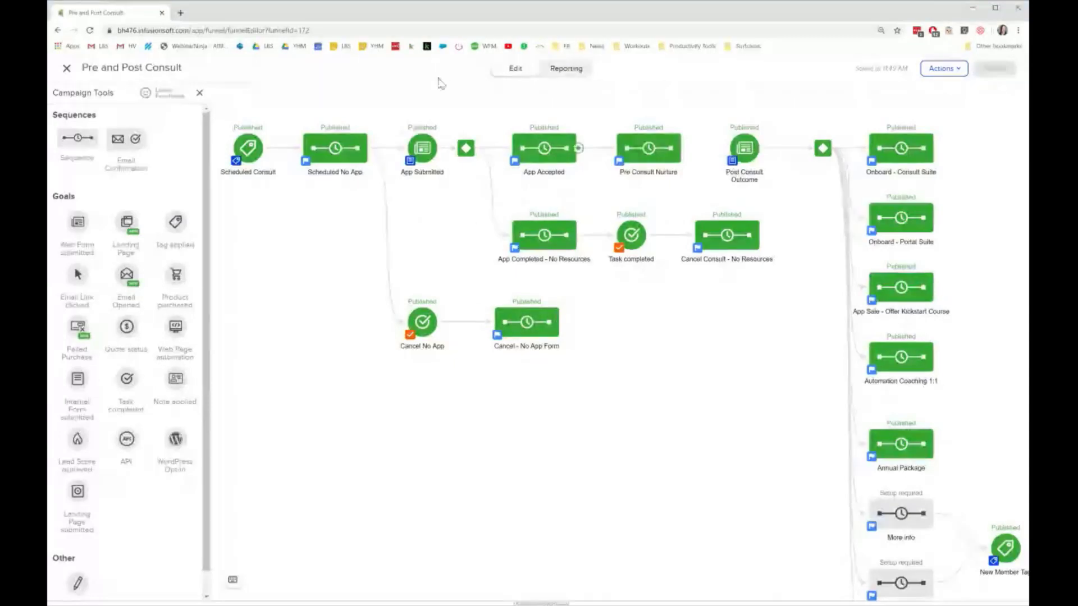
{"action": "mouse_move", "coordinate": [526, 331]}
{"action": "mouse_move", "coordinate": [242, 163]}
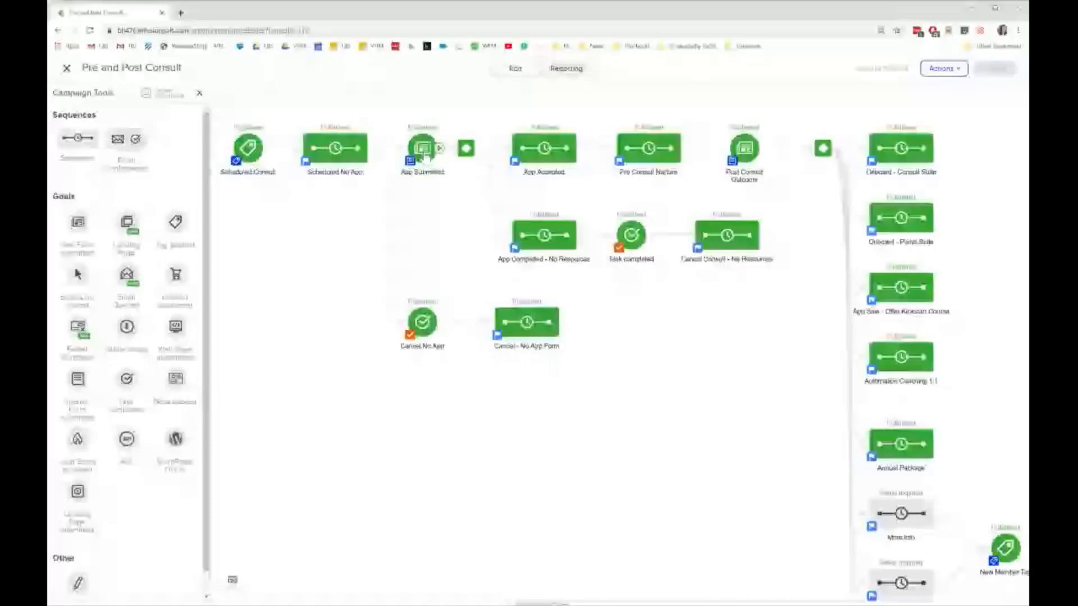
- Examine the rules of the decision diamond after App Submitted for the App Completed - No Resources and App Accepted sequences, and return to the campaign
{"action": "double_click", "coordinate": [467, 153]}
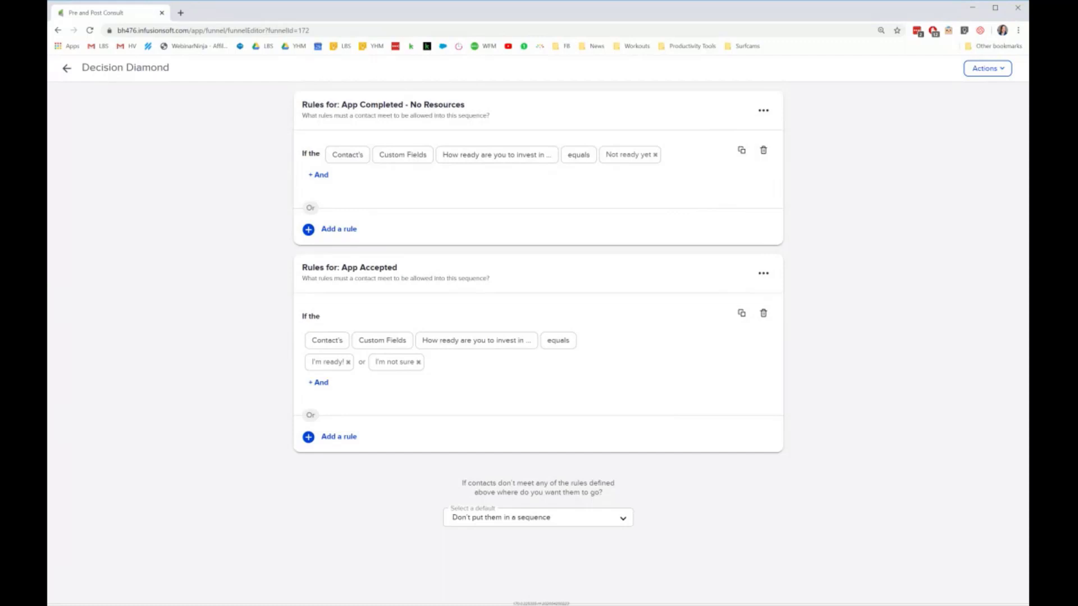
{"action": "mouse_move", "coordinate": [622, 159]}
{"action": "left_click_drag", "start_coordinate": [341, 105], "coordinate": [464, 105]}
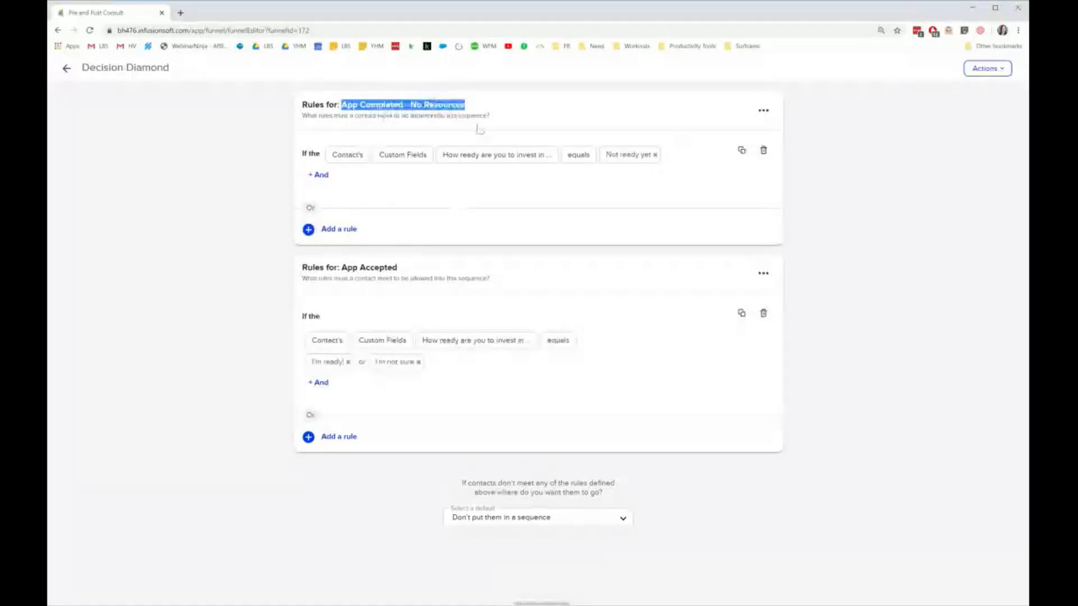
{"action": "double_click", "coordinate": [349, 268]}
{"action": "left_click_drag", "start_coordinate": [349, 267], "coordinate": [397, 268]}
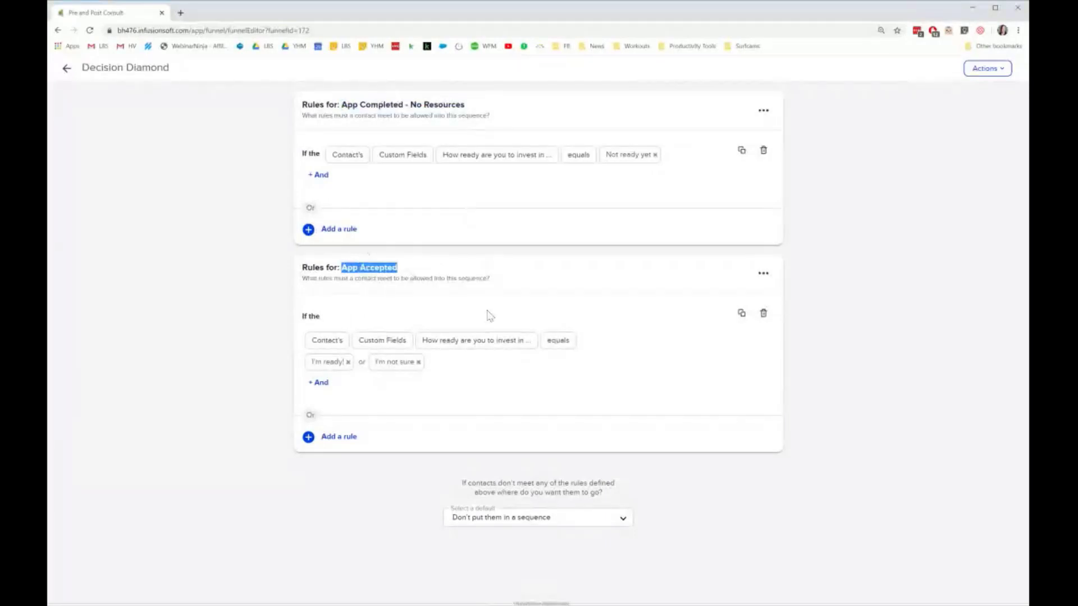
{"action": "left_click", "coordinate": [67, 67]}
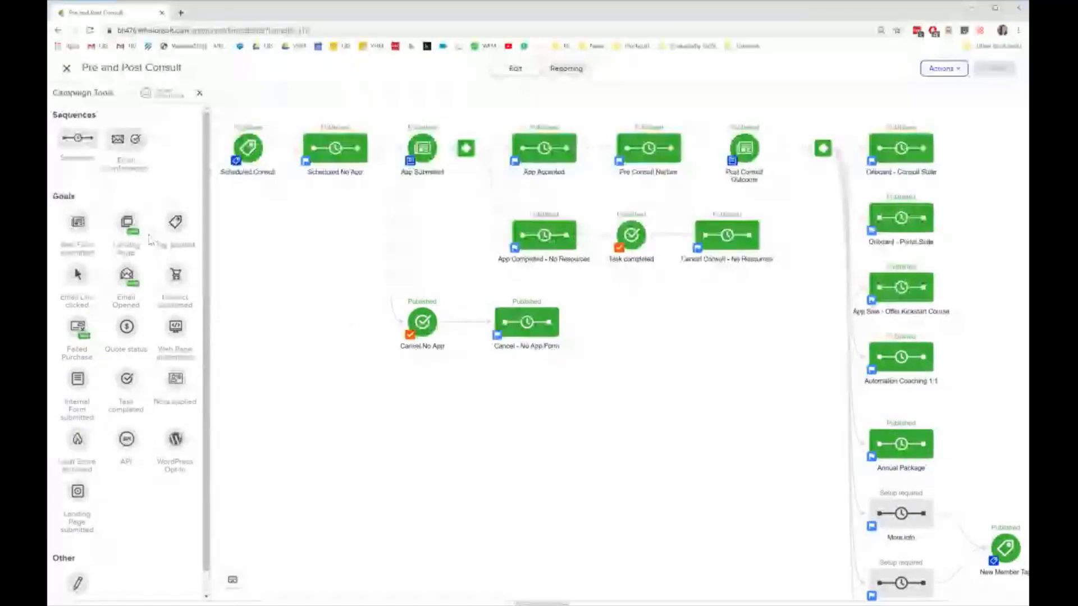
- Place a Web Form submitted goal and two sequences in the empty area below Cancel No App, discarding a trial Tag applied goal
{"action": "left_click_drag", "start_coordinate": [177, 221], "coordinate": [304, 446]}
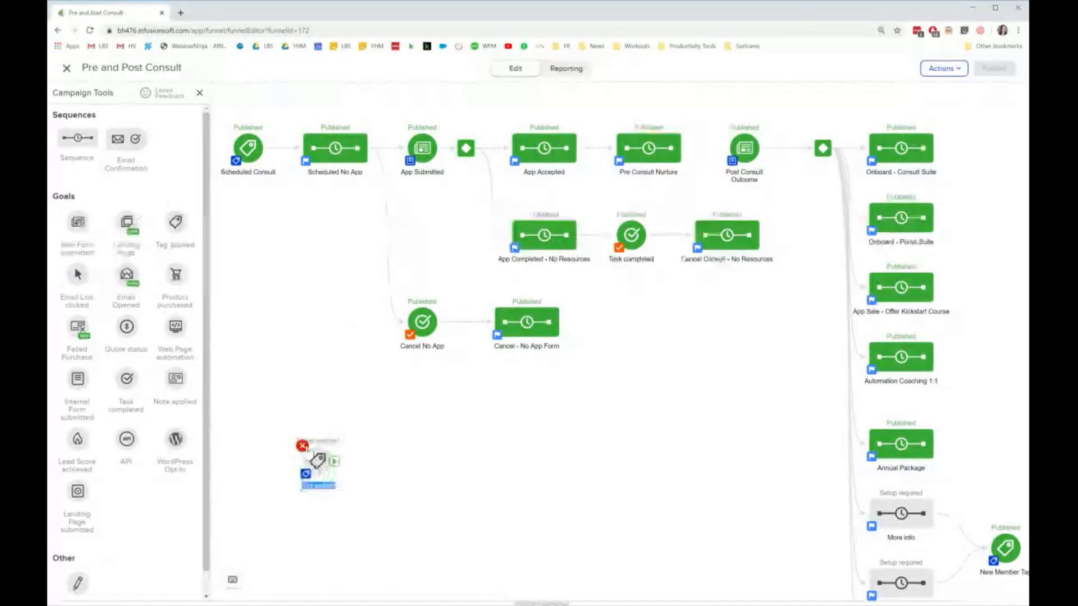
{"action": "left_click", "coordinate": [302, 446]}
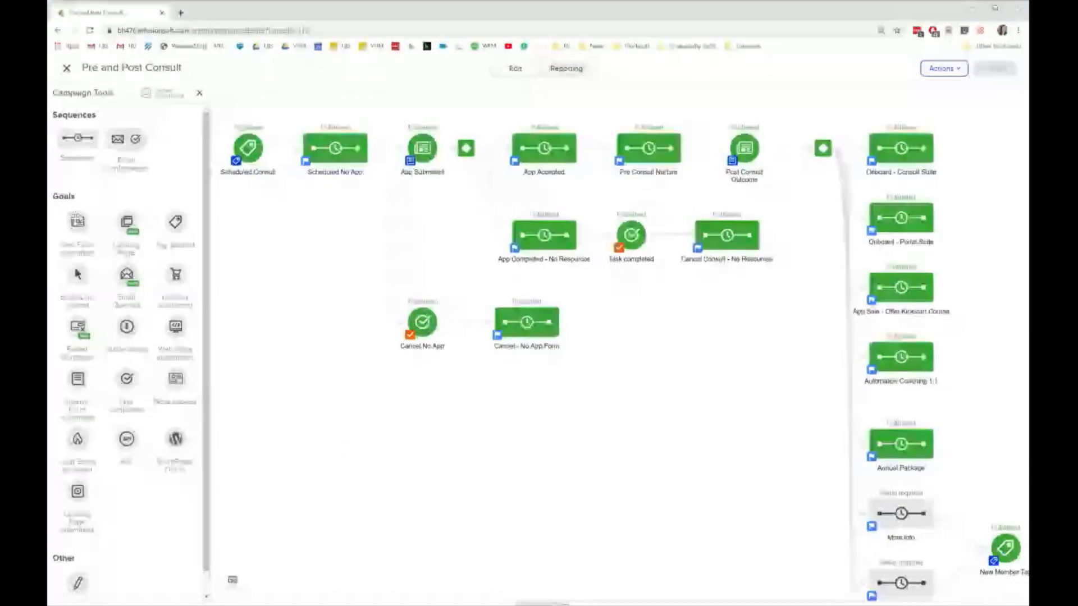
{"action": "left_click_drag", "start_coordinate": [78, 221], "coordinate": [301, 444]}
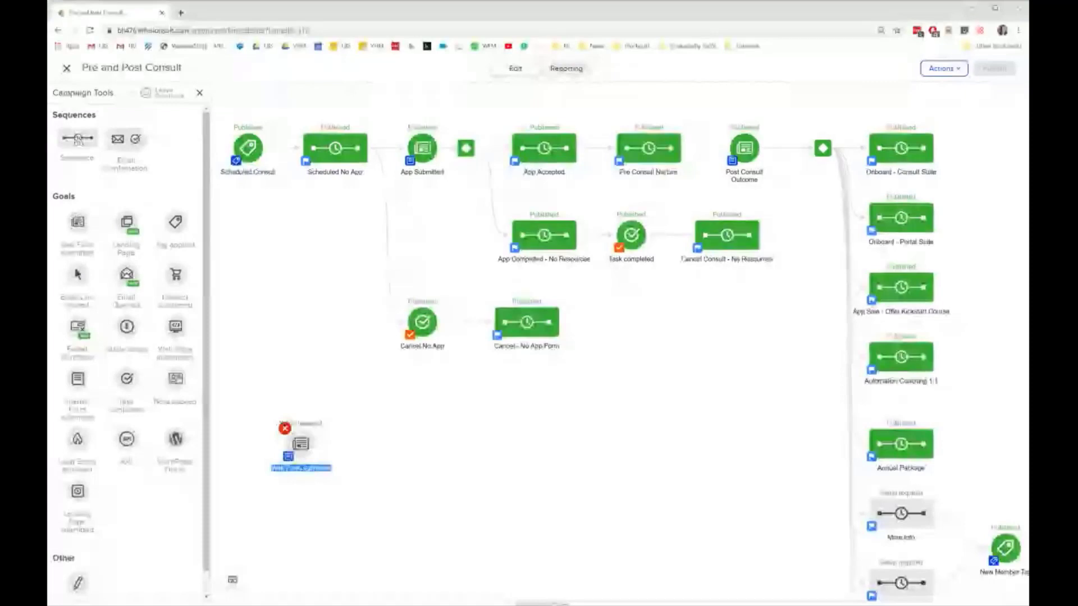
{"action": "left_click_drag", "start_coordinate": [77, 137], "coordinate": [422, 409]}
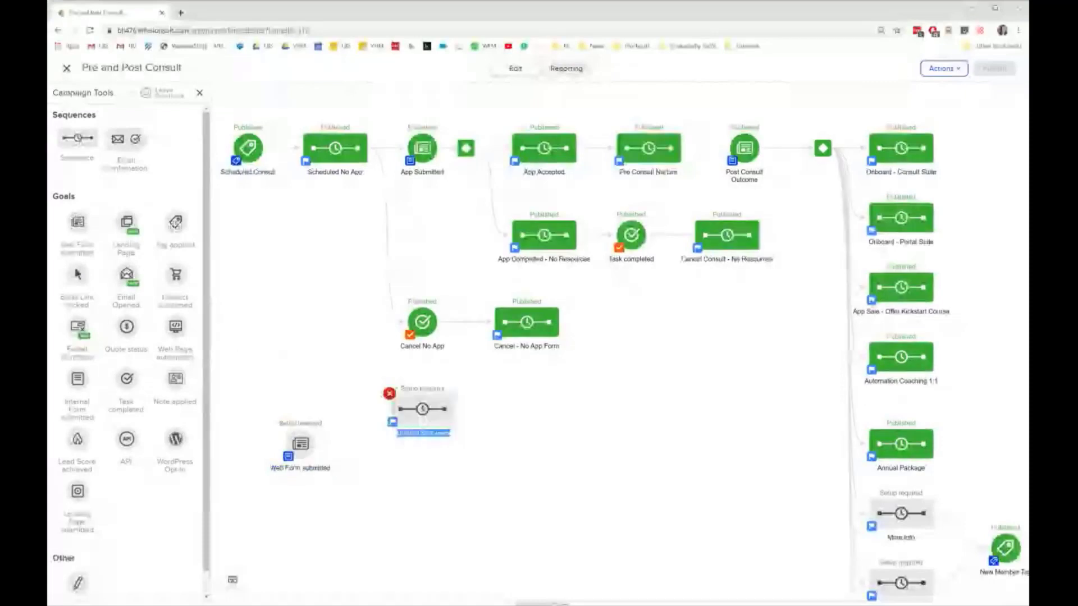
{"action": "left_click_drag", "start_coordinate": [78, 137], "coordinate": [245, 393]}
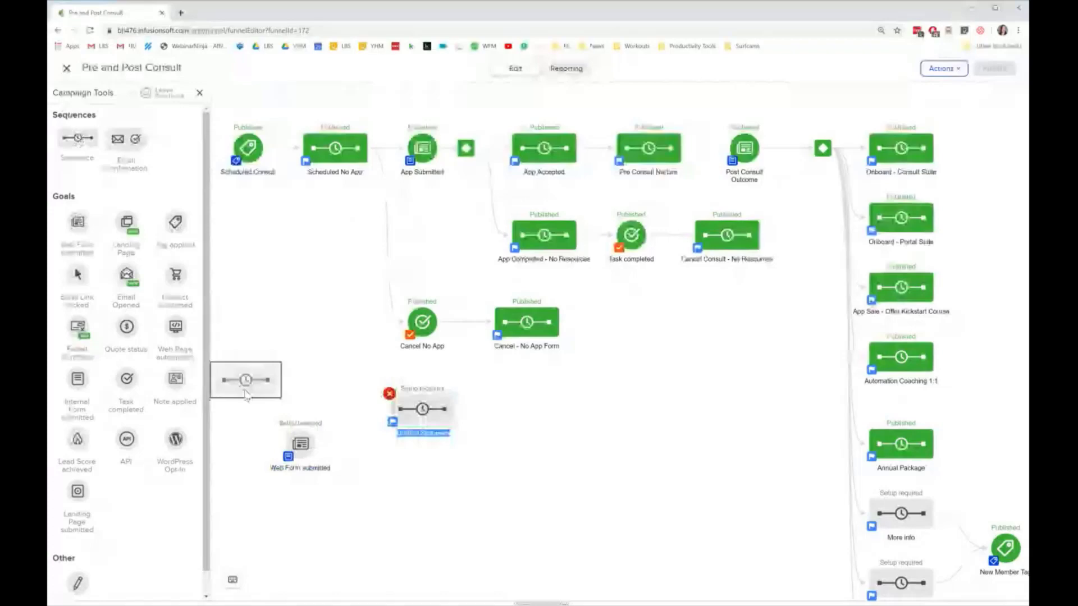
{"action": "left_click_drag", "start_coordinate": [245, 393], "coordinate": [422, 478]}
- Connect the new Web Form submitted goal to both untitled sequences
{"action": "mouse_move", "coordinate": [285, 446]}
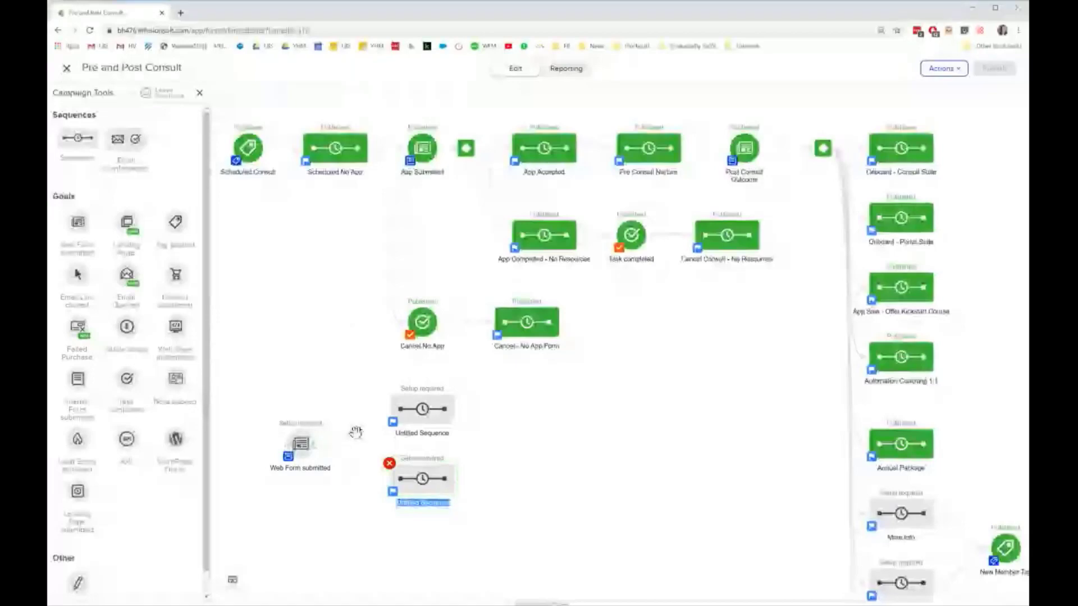
{"action": "left_click", "coordinate": [356, 476]}
{"action": "left_click_drag", "start_coordinate": [317, 443], "coordinate": [389, 477]}
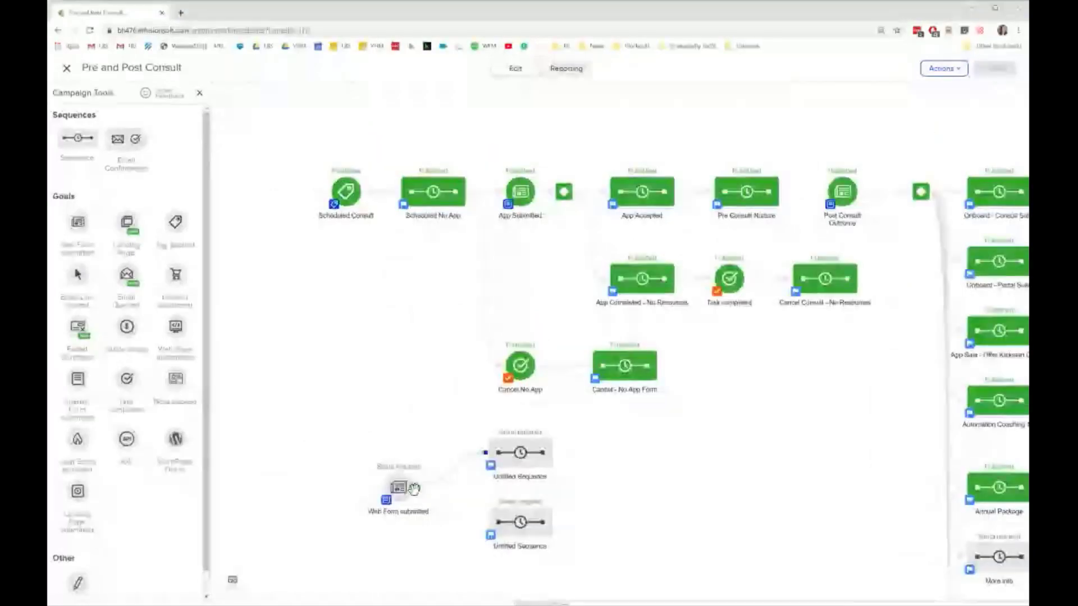
{"action": "left_click_drag", "start_coordinate": [414, 489], "coordinate": [517, 539]}
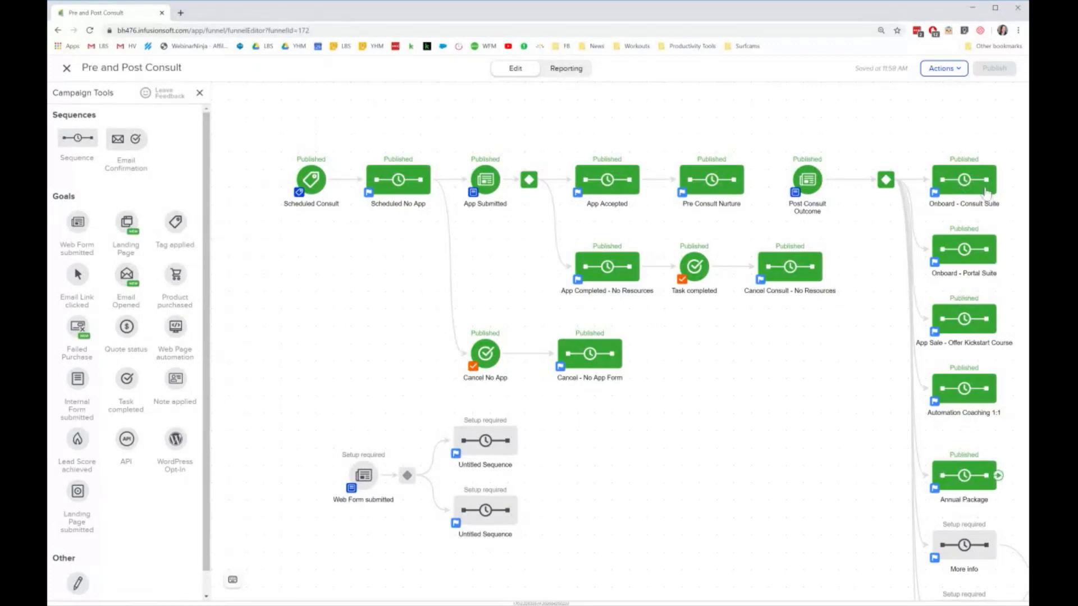
- Delete the unconfigured Web Form submitted goal and both untitled sequences from the campaign
{"action": "right_click", "coordinate": [362, 478]}
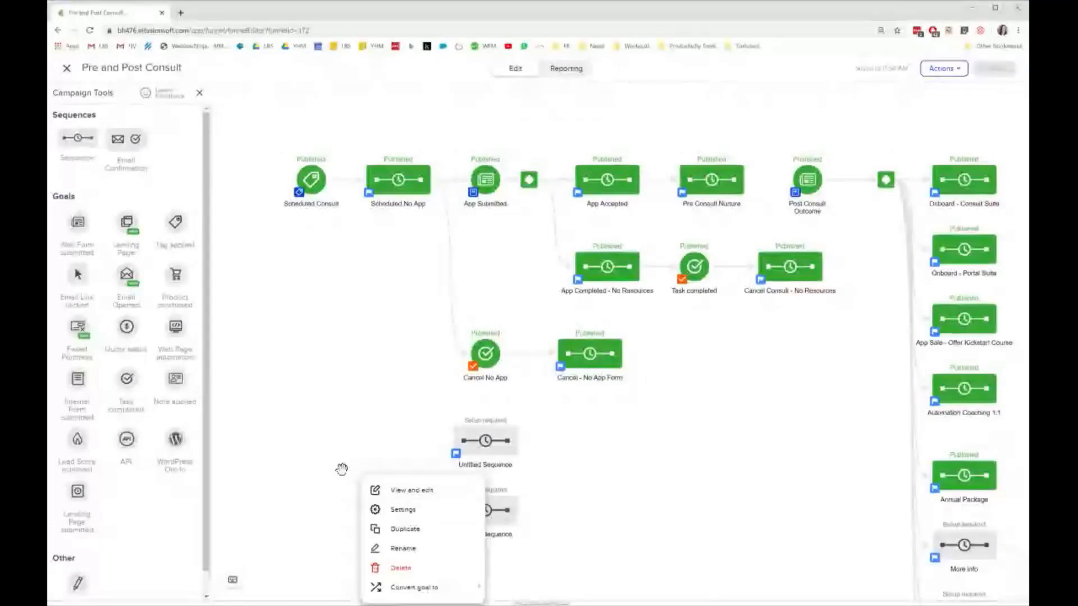
{"action": "left_click", "coordinate": [312, 520]}
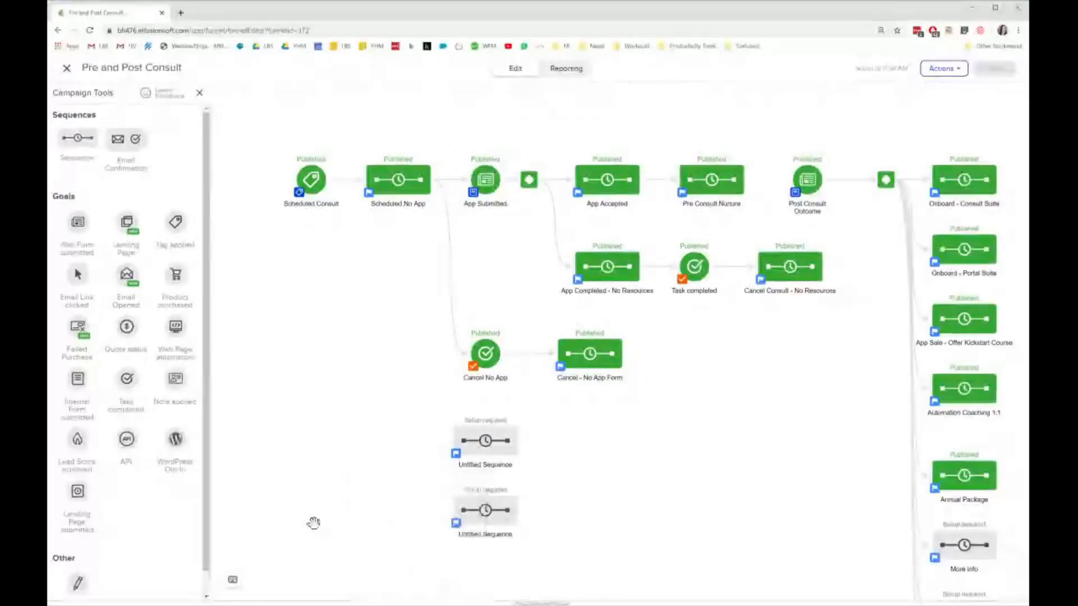
{"action": "right_click", "coordinate": [480, 446]}
{"action": "left_click", "coordinate": [484, 521]}
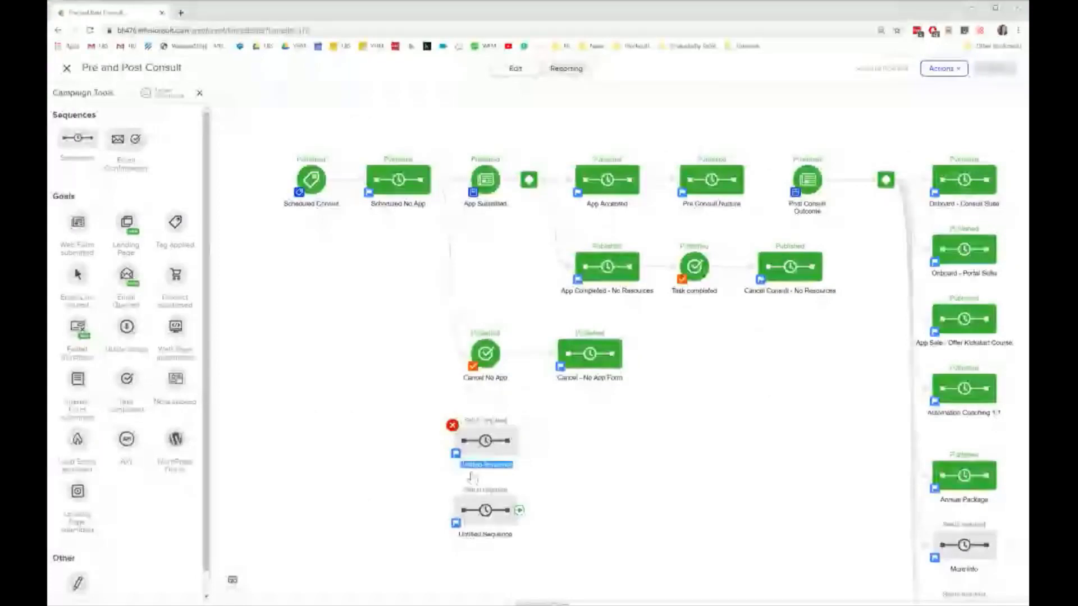
{"action": "key", "text": "Delete"}
{"action": "right_click", "coordinate": [463, 505]}
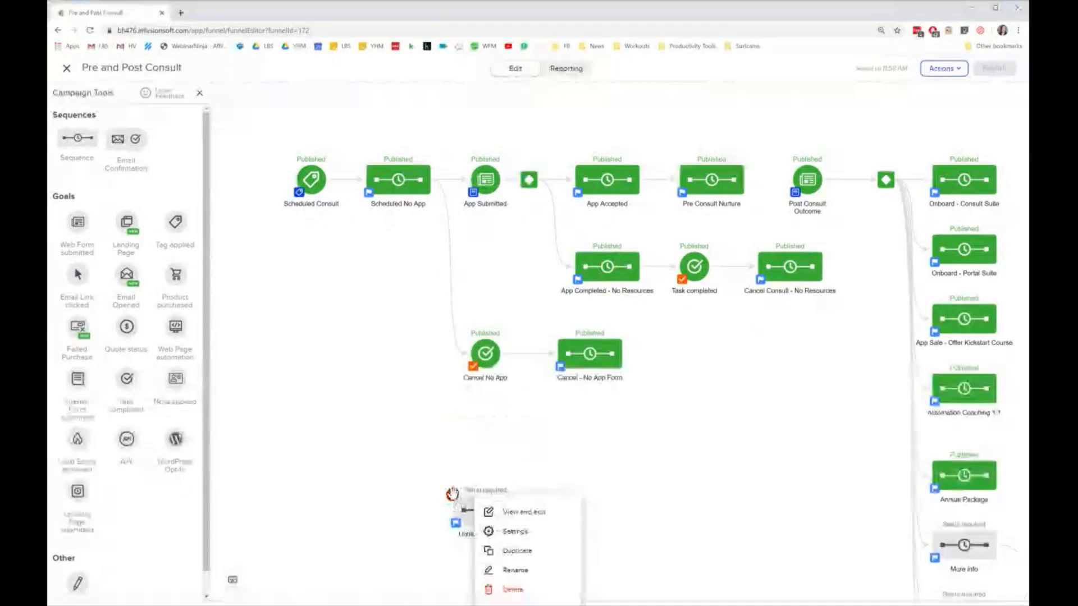
{"action": "left_click", "coordinate": [452, 494]}
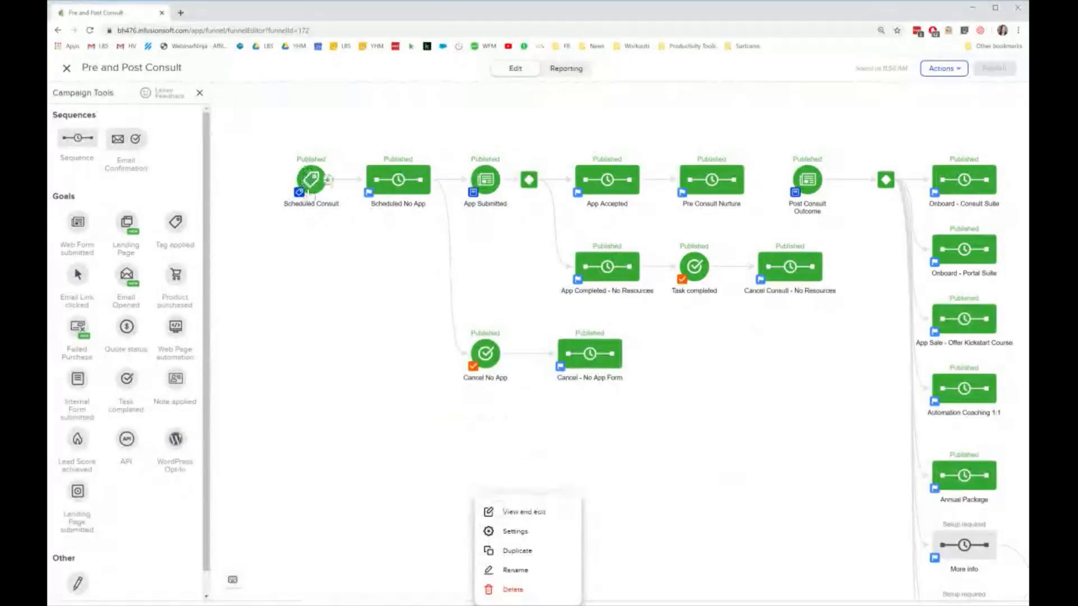